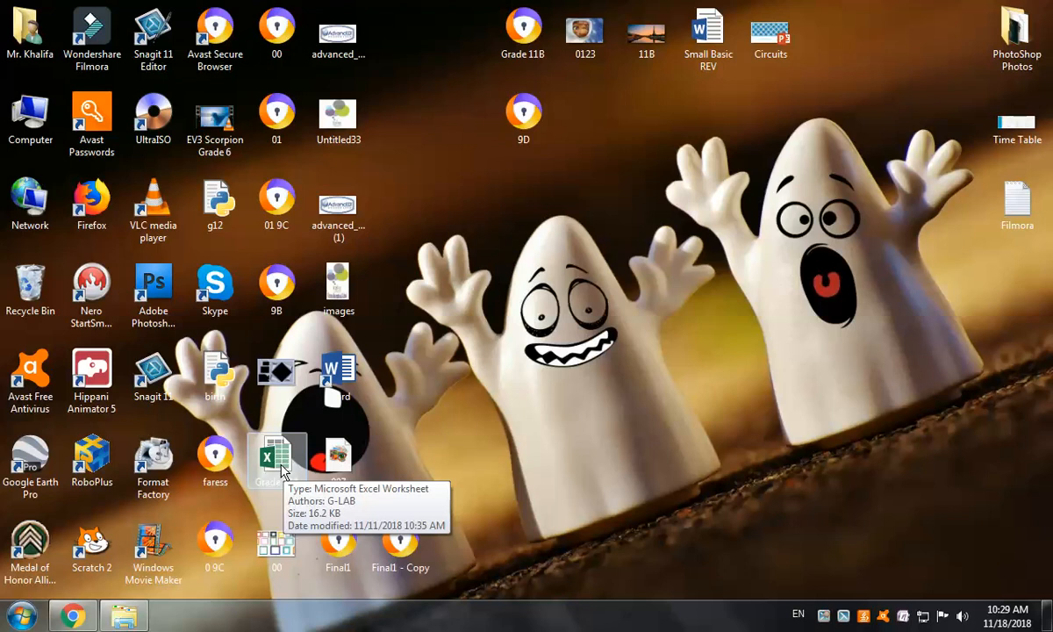
Launch Microsoft Office Excel 2007 by searching 'exc' from the Start menu
left_click(18, 617)
mouse_move(91, 295)
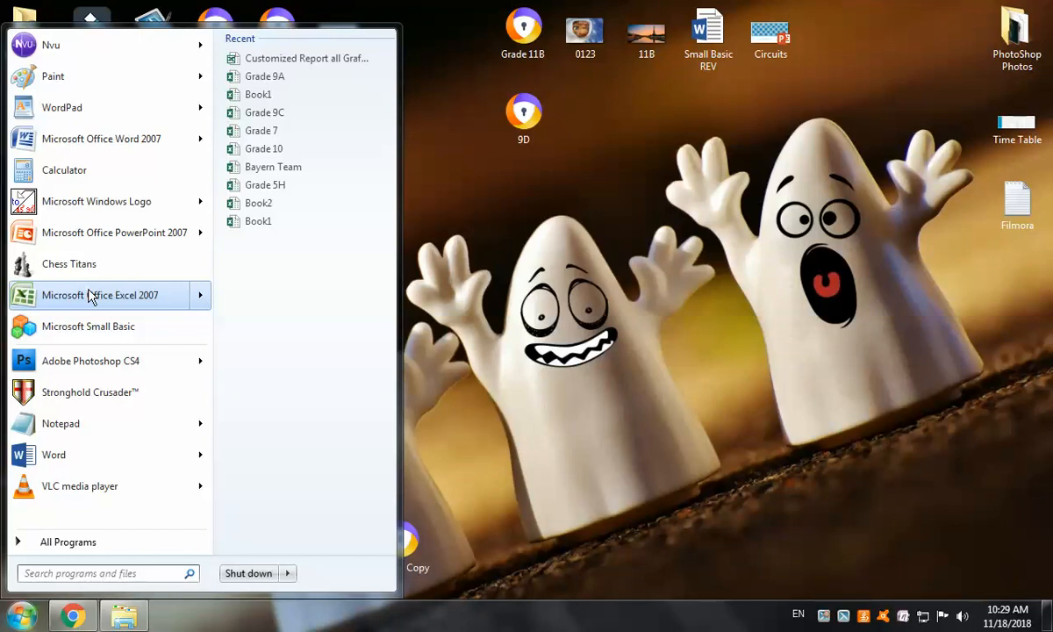
left_click(101, 569)
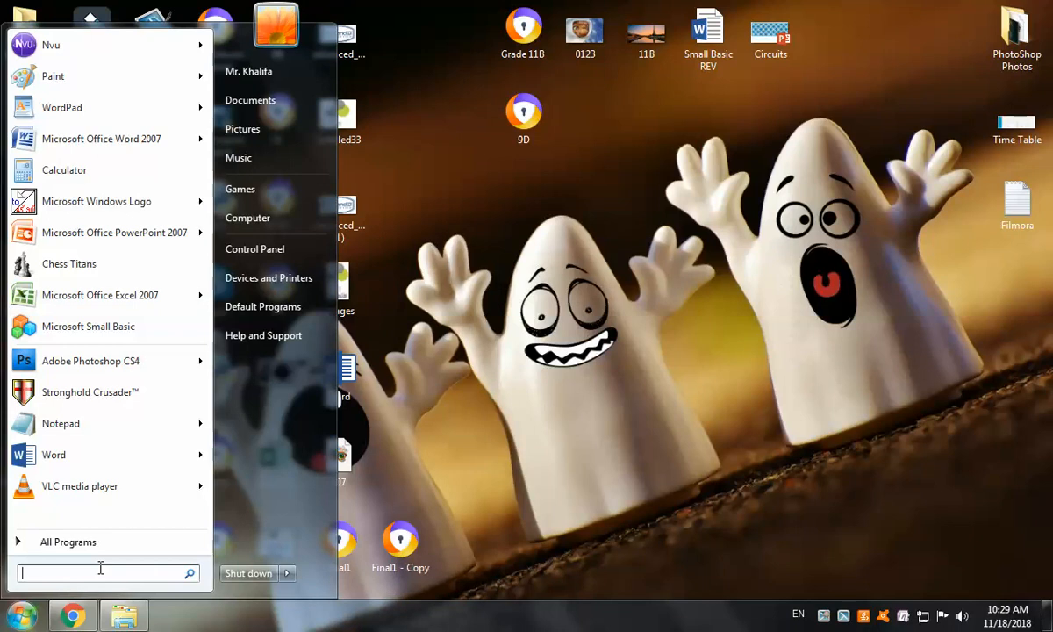
type("ex")
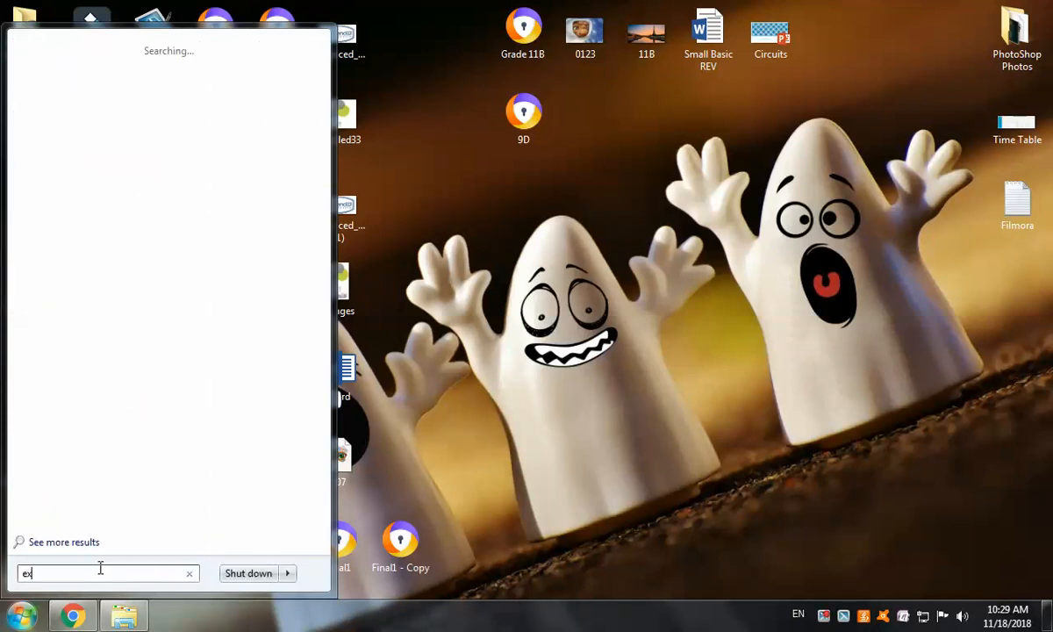
type("c")
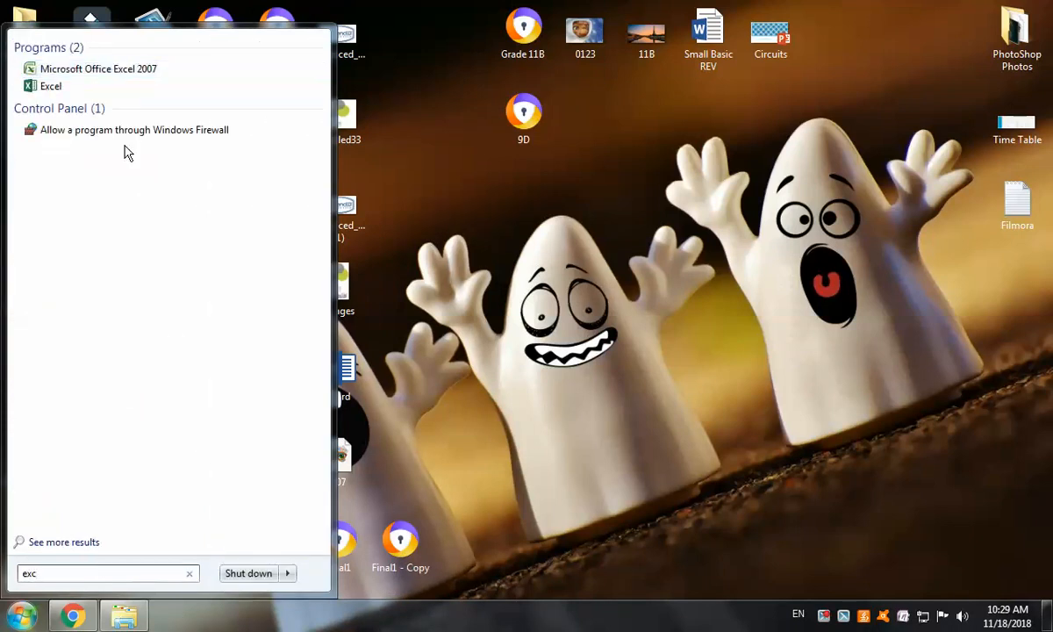
left_click(119, 70)
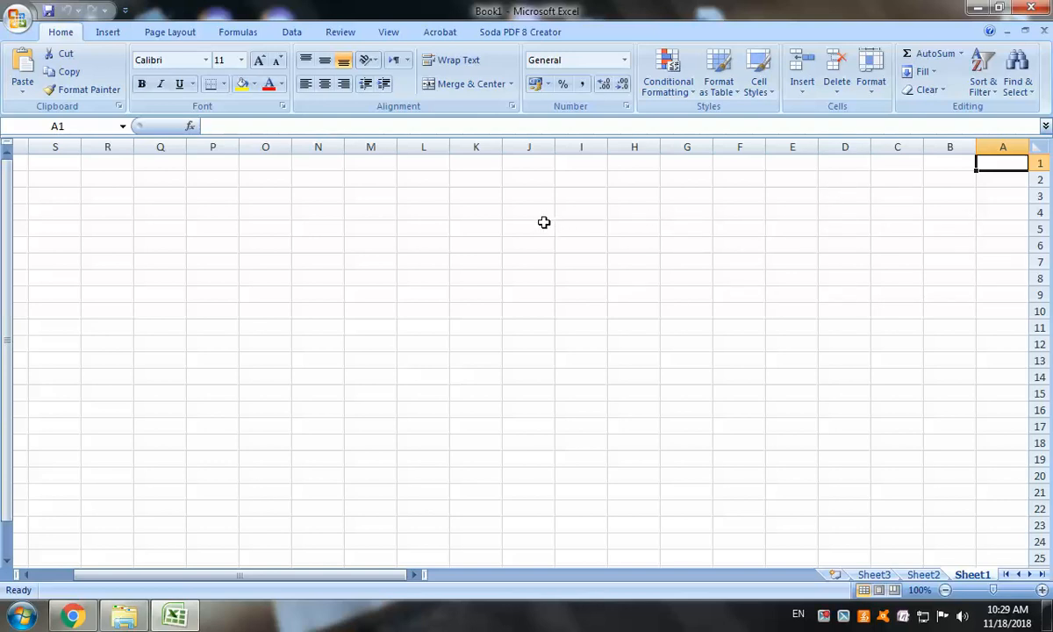
Turn off Sheet Right-to-Left on the Page Layout tab so column A sits at the left
left_click(177, 37)
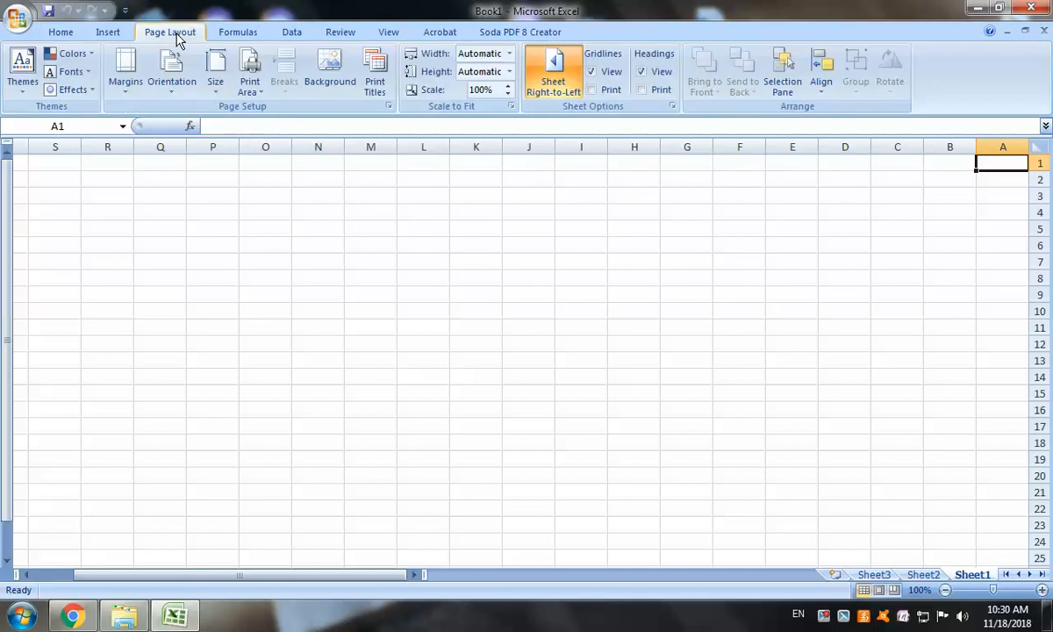
left_click(559, 77)
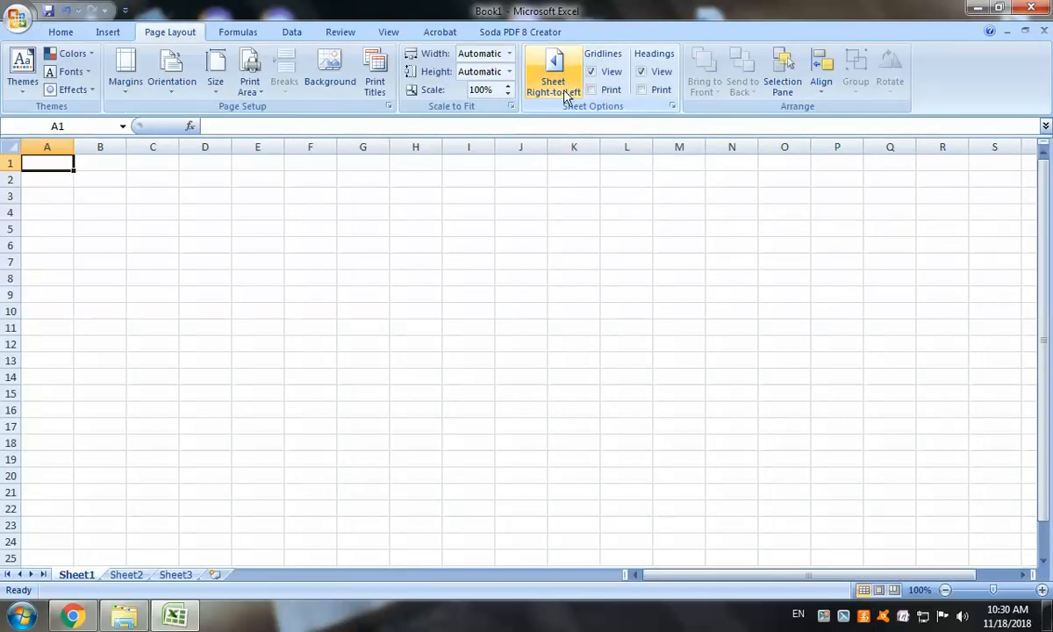
left_click(63, 36)
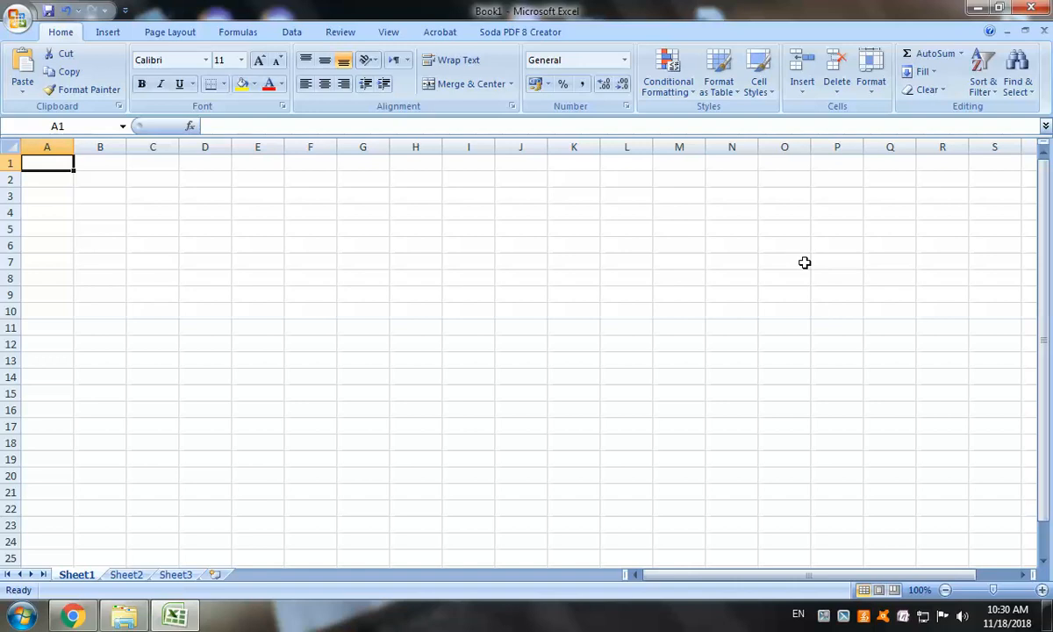
Enter 'Name' in A1 and students Ahmed, Mohamed, Ali and Hani in A2:A5
type("Name")
key("Return")
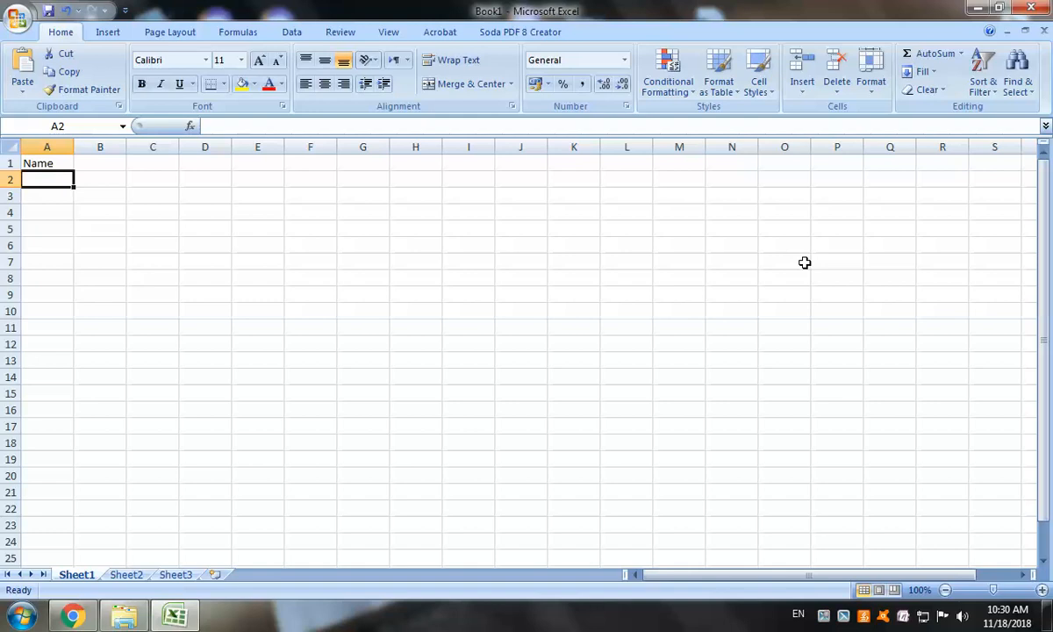
type("Ahme")
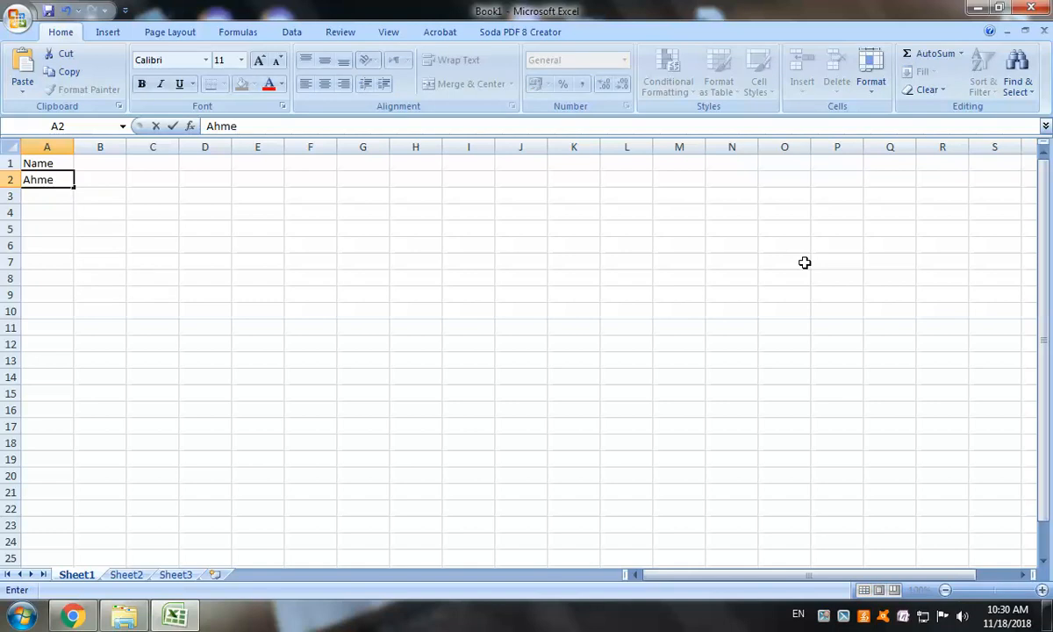
type("d")
key("Return")
type("Mohamed")
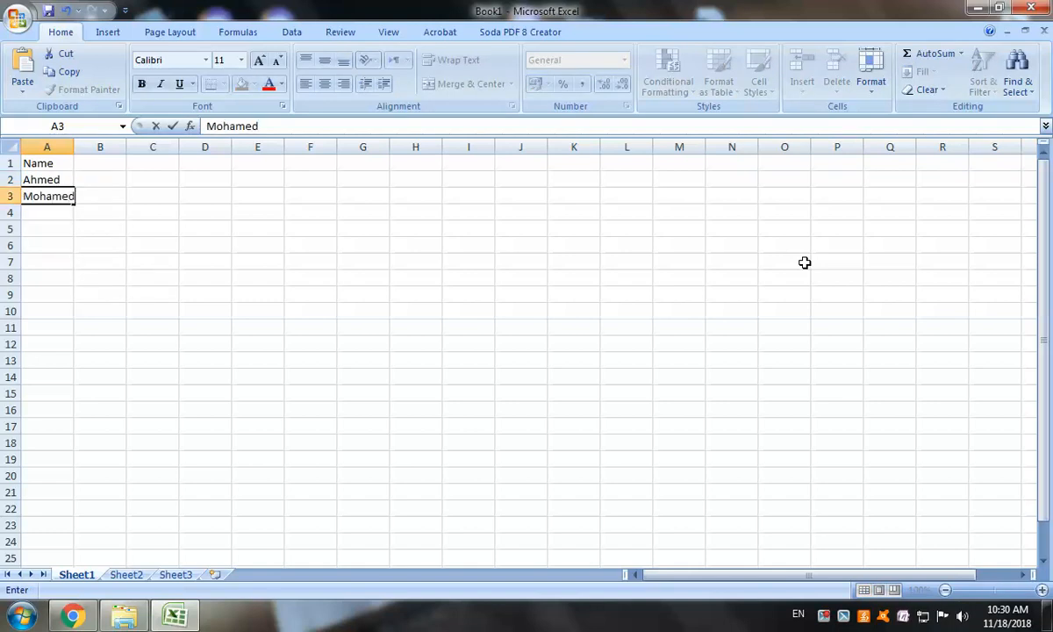
key("Return")
type("Ali")
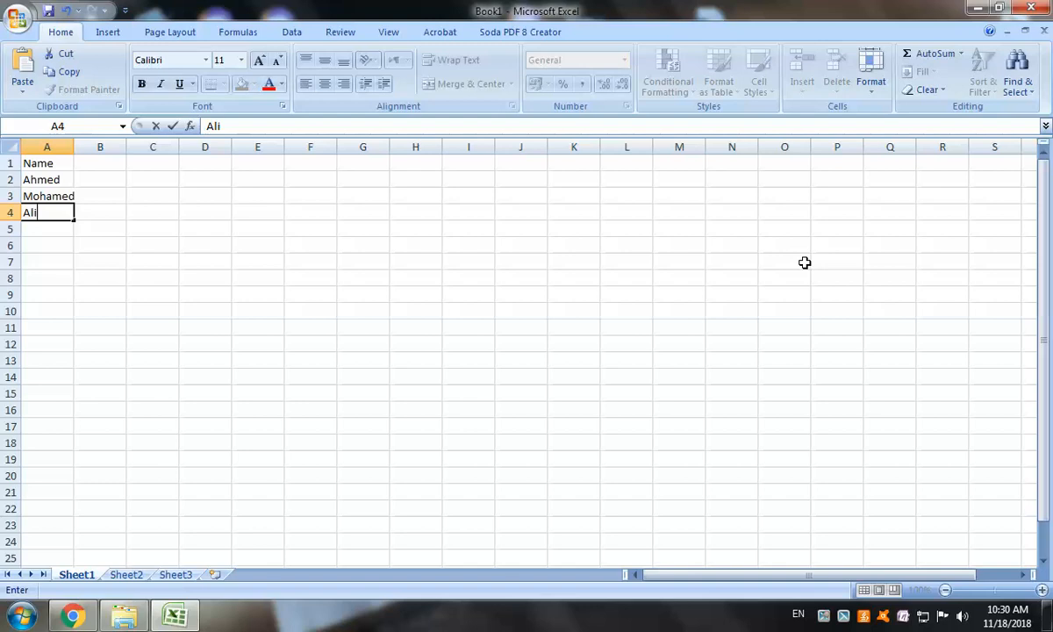
key("Return")
type("Kare")
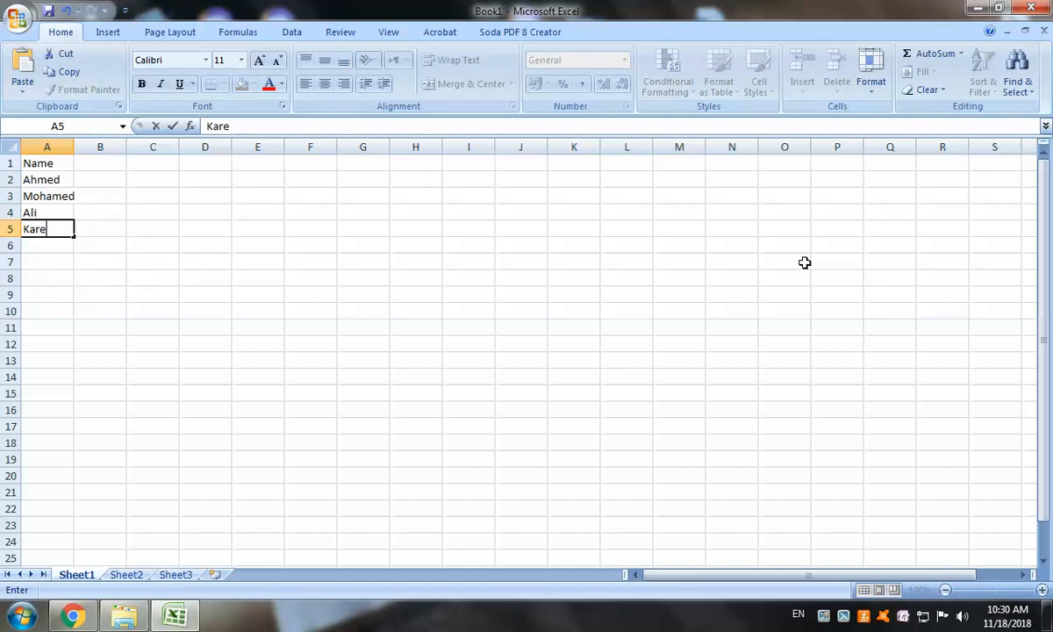
type("em")
key("BackSpace")
key("BackSpace")
key("BackSpace")
key("BackSpace")
key("BackSpace")
type("Hani")
key("Return")
Type headers Computer, English and Math into B1:D1
left_click(94, 161)
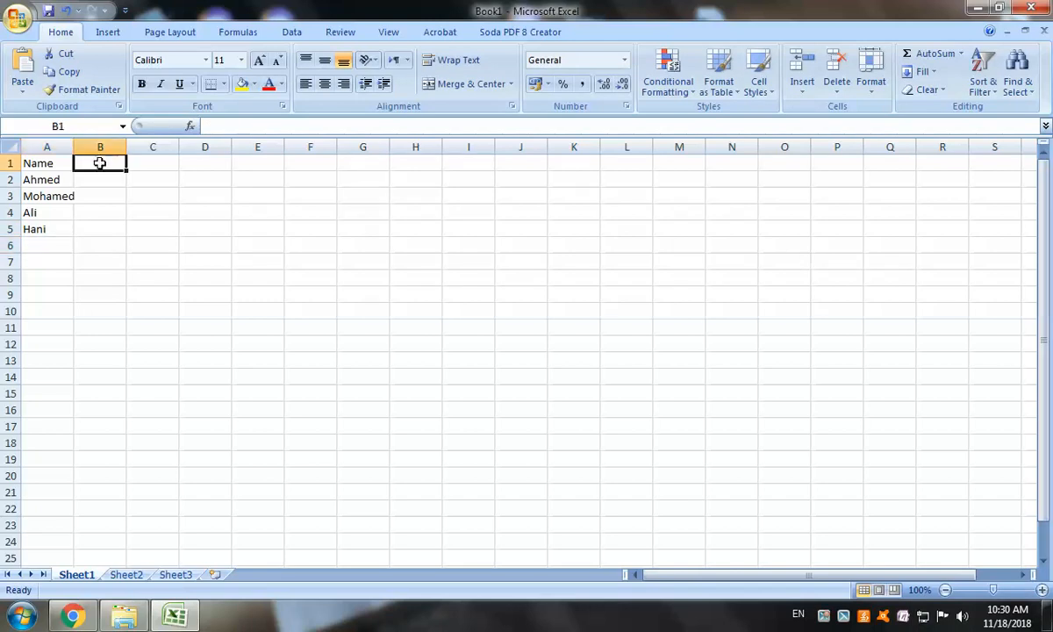
type("C")
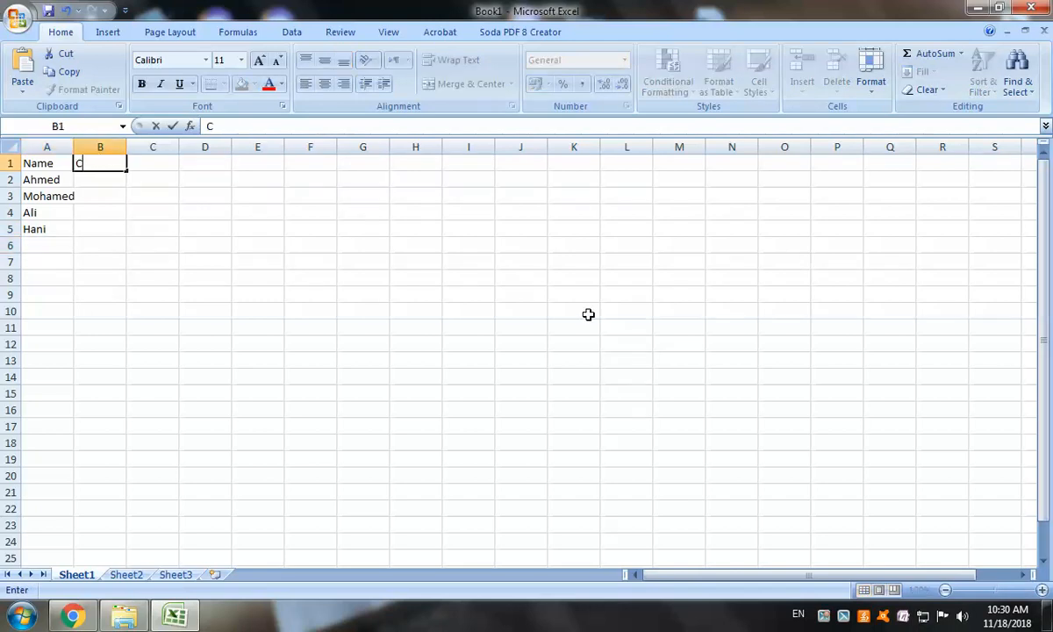
type("omputer")
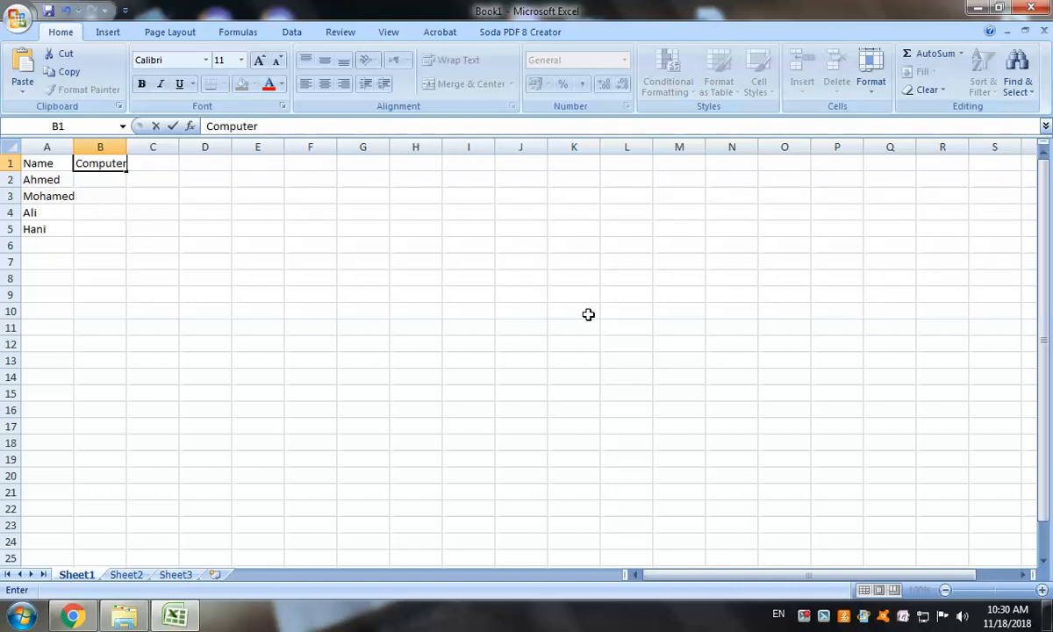
key("Tab")
type("E")
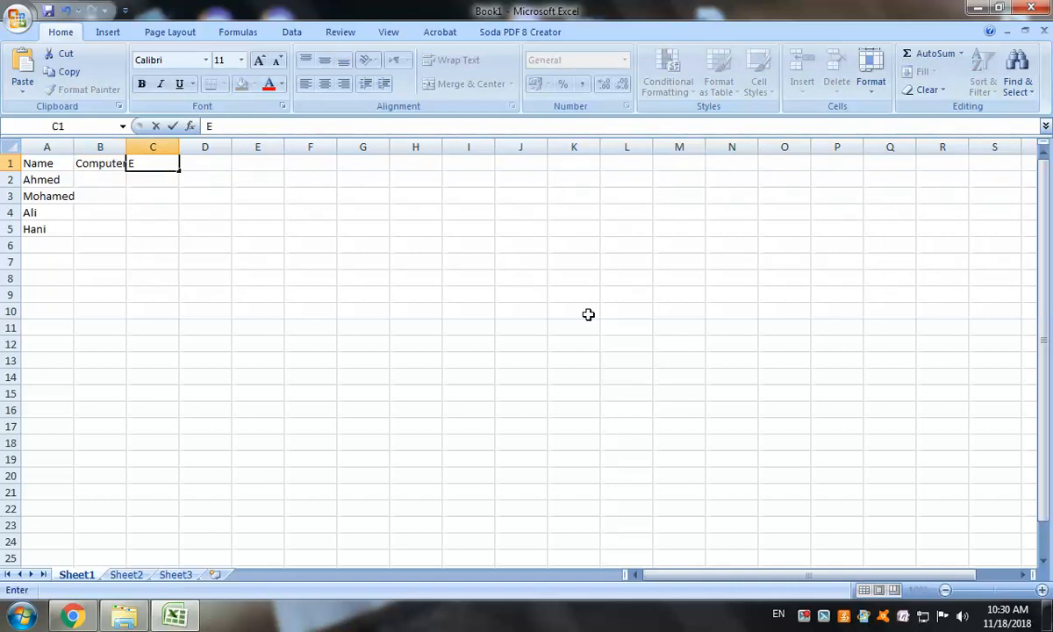
type("nglish")
key("Tab")
type("Math")
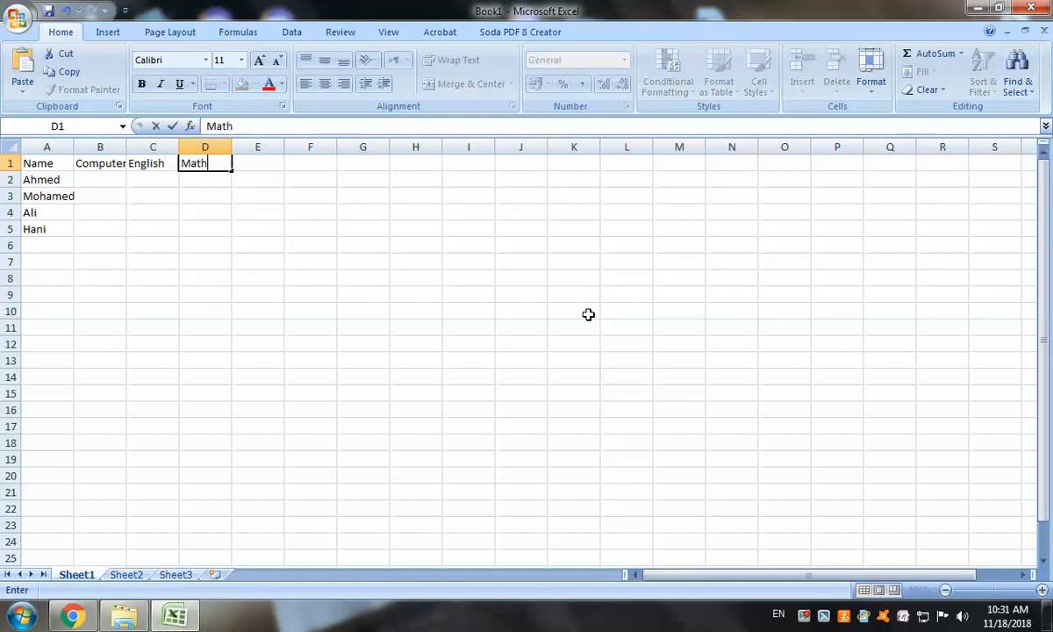
key("Tab")
Type headers Total, Average, Min and Max into E1:H1
type("Tota")
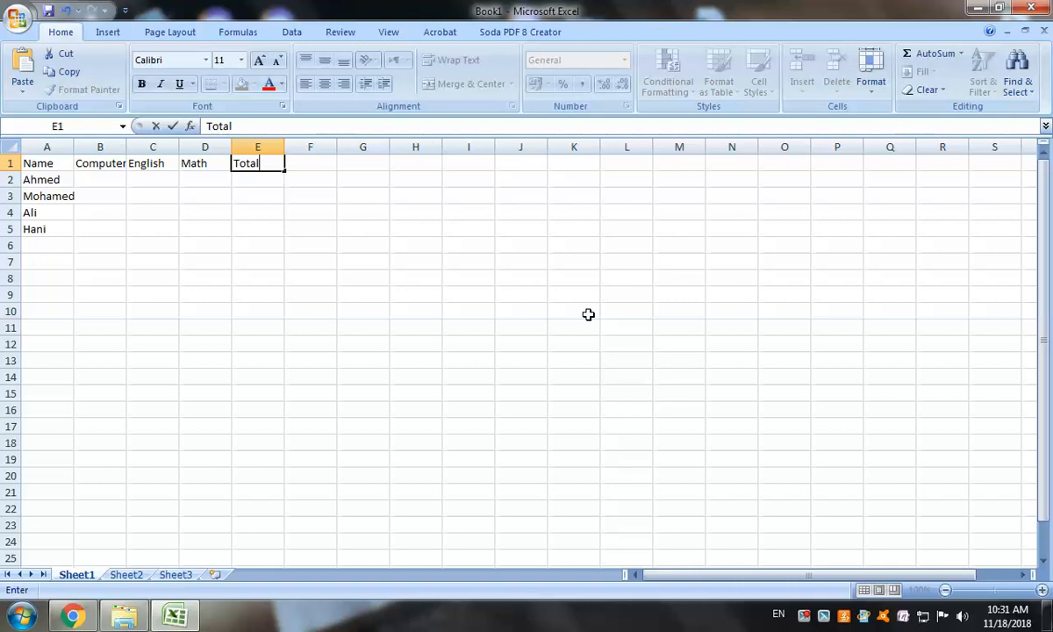
key("Tab")
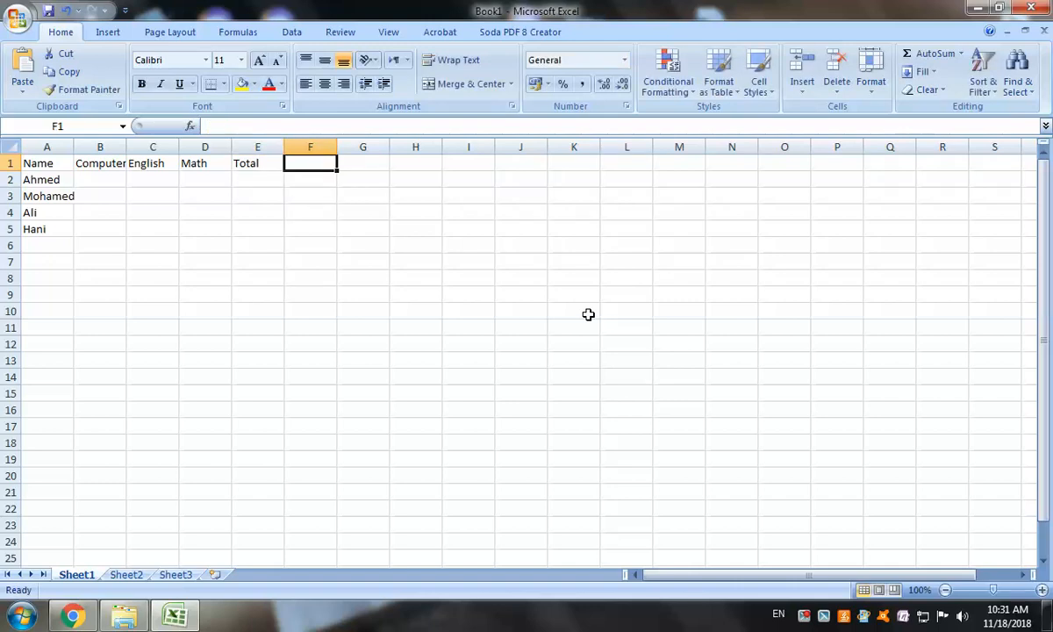
type("Av")
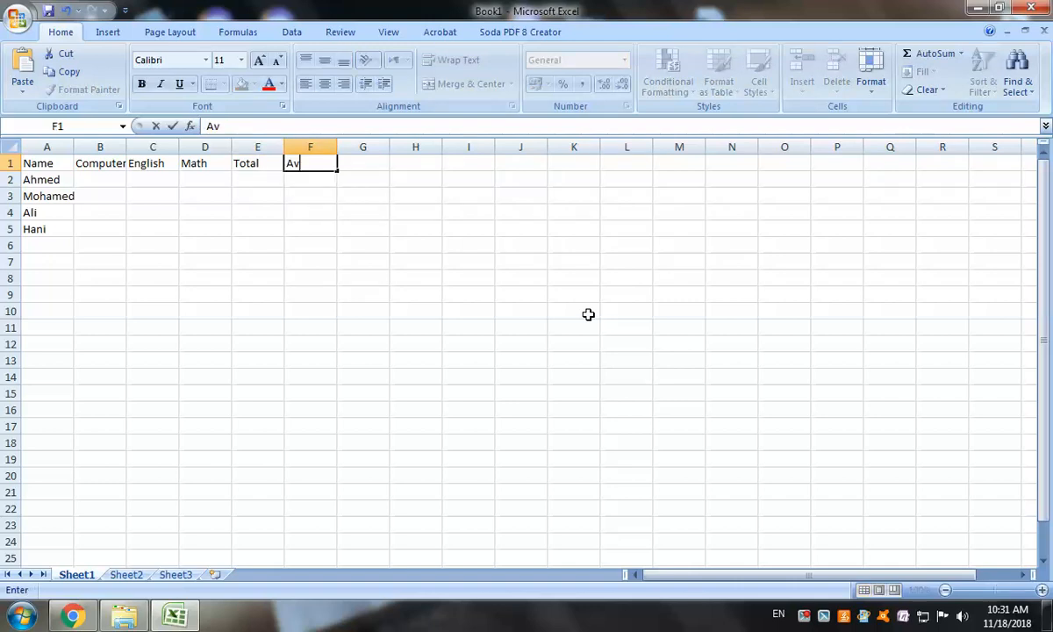
type("erage")
key("Tab")
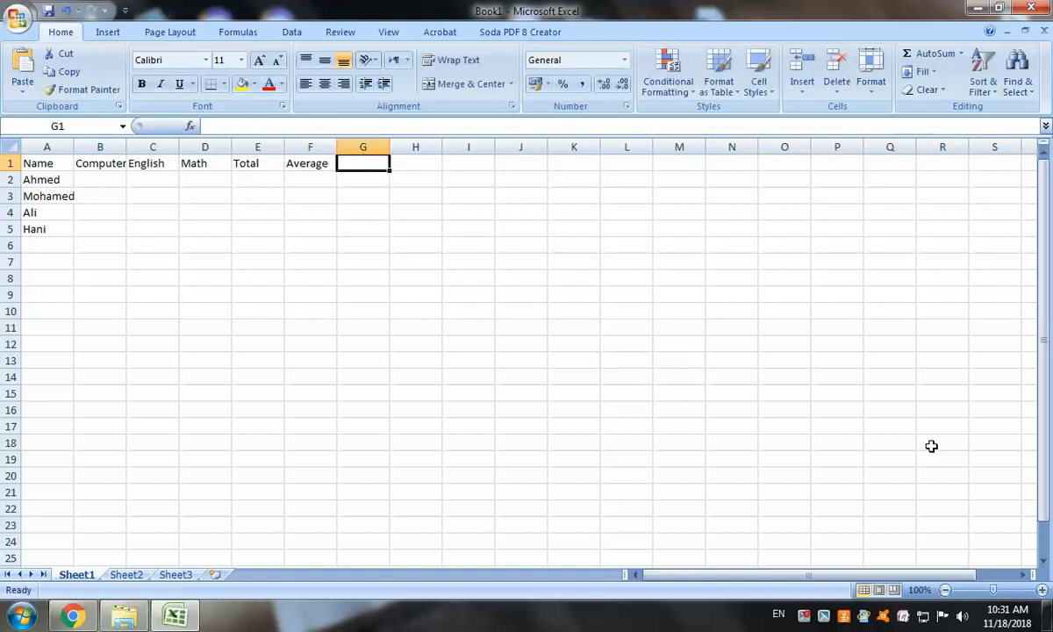
type("Min")
key("Tab")
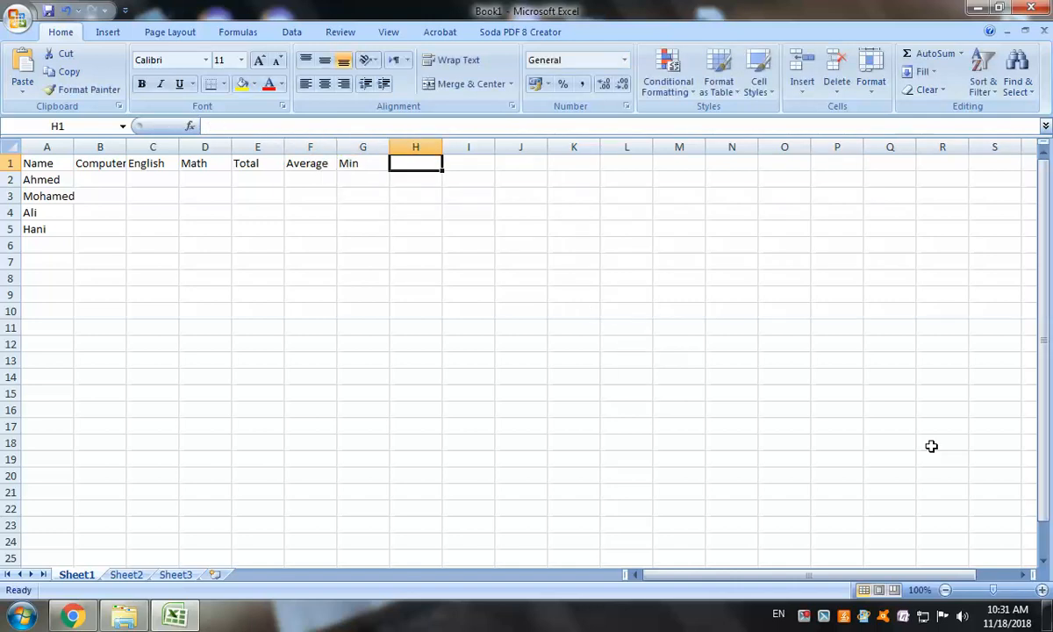
type("Max")
key("Tab")
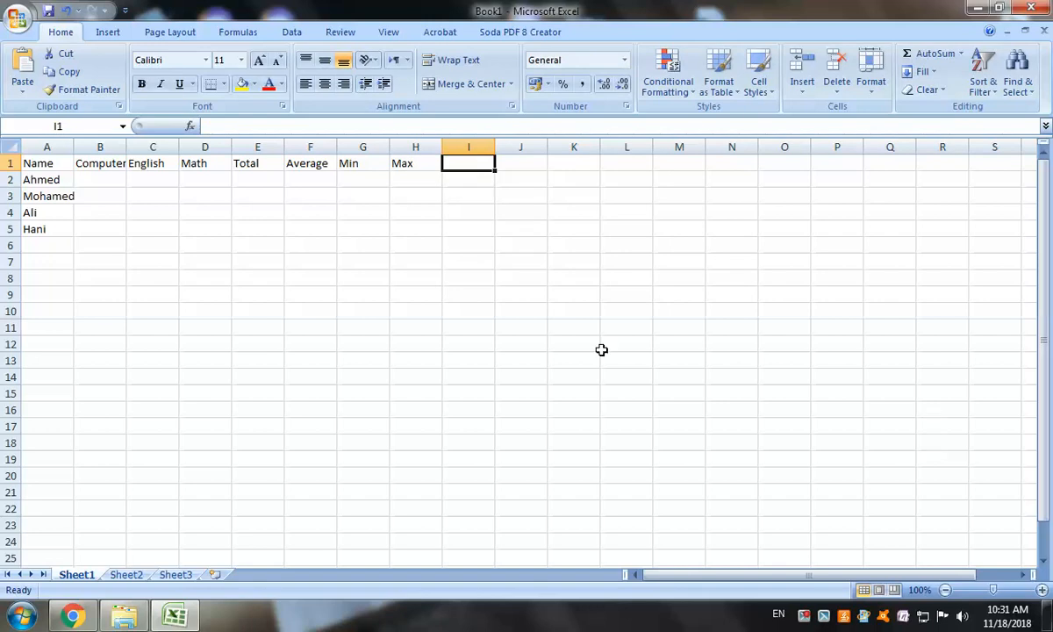
left_click(416, 258)
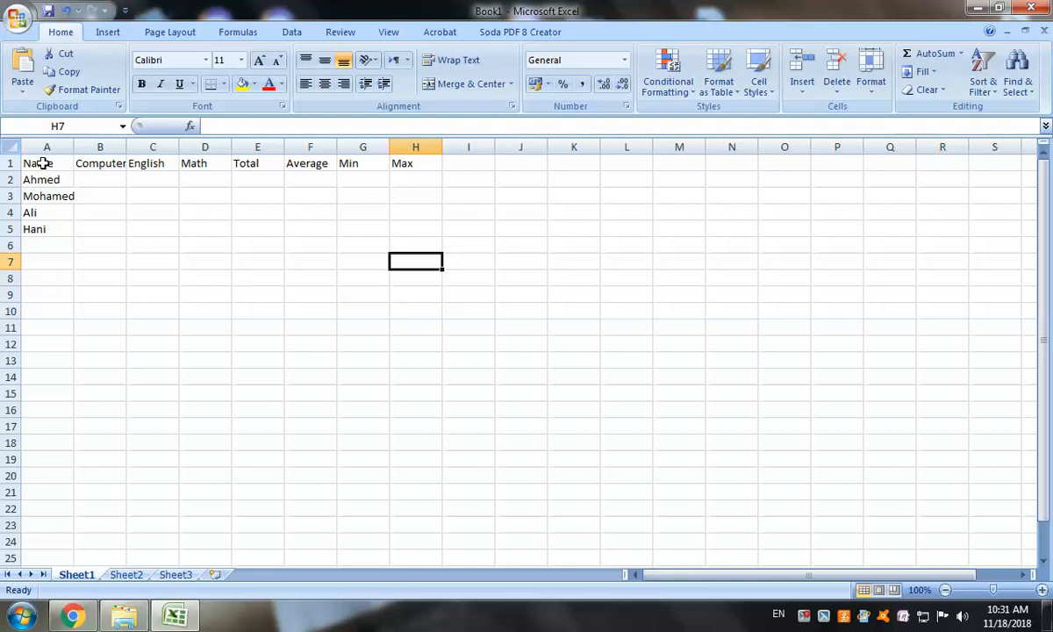
Center the text of table A1:H5 both vertically and horizontally
left_click_drag(35, 163, 390, 219)
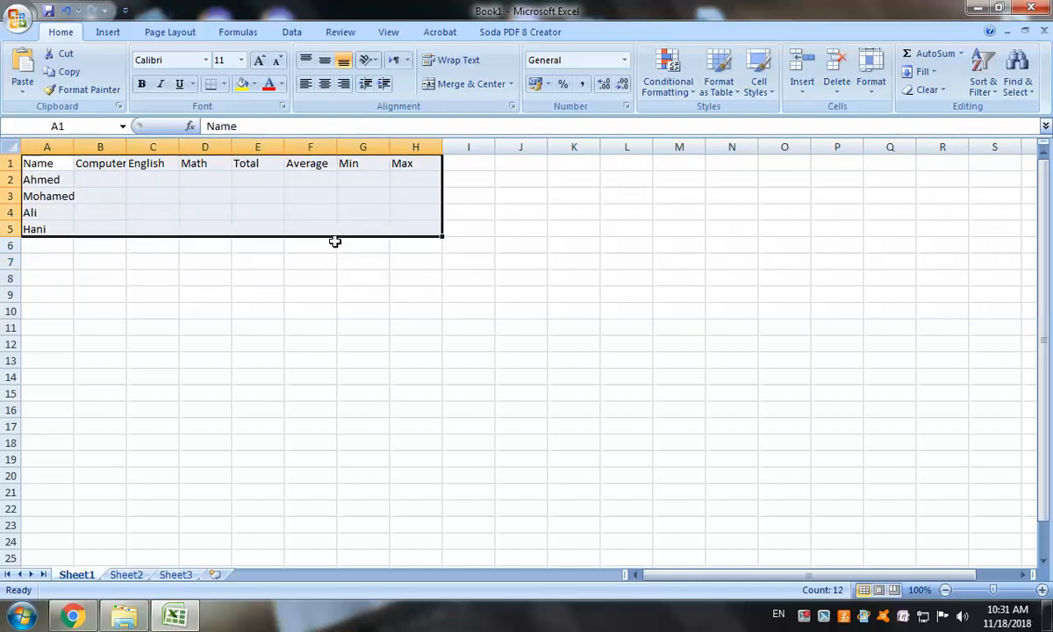
left_click(323, 67)
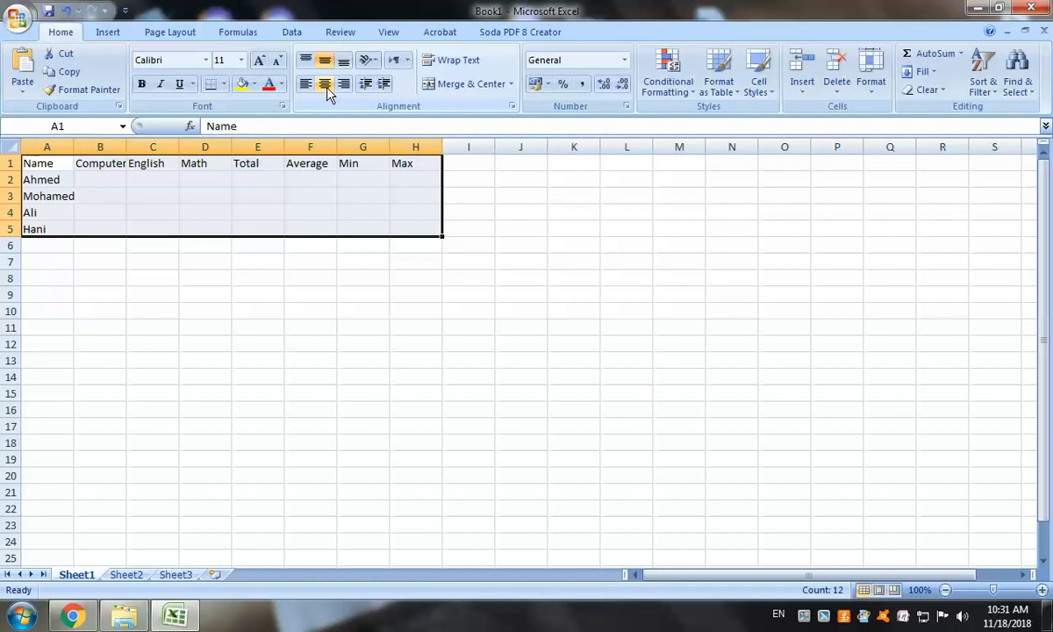
left_click(324, 85)
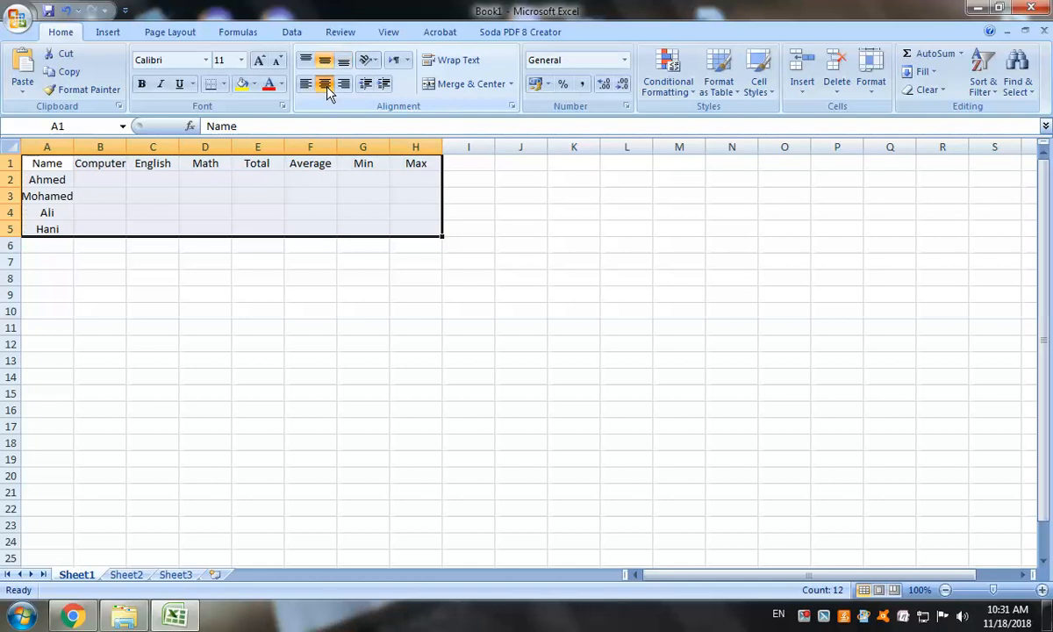
Zoom the worksheet in to 200%
left_click(1044, 589)
left_click(1043, 590)
left_click(1044, 590)
left_click(1044, 590)
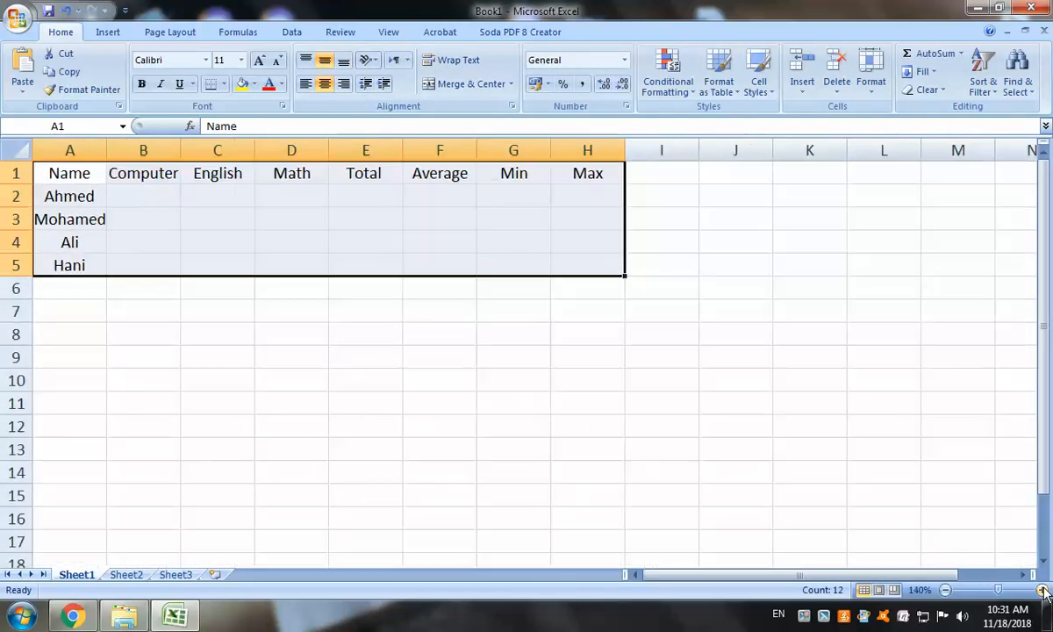
left_click(1043, 590)
left_click(1044, 590)
left_click(1043, 589)
left_click(1043, 590)
left_click(1043, 589)
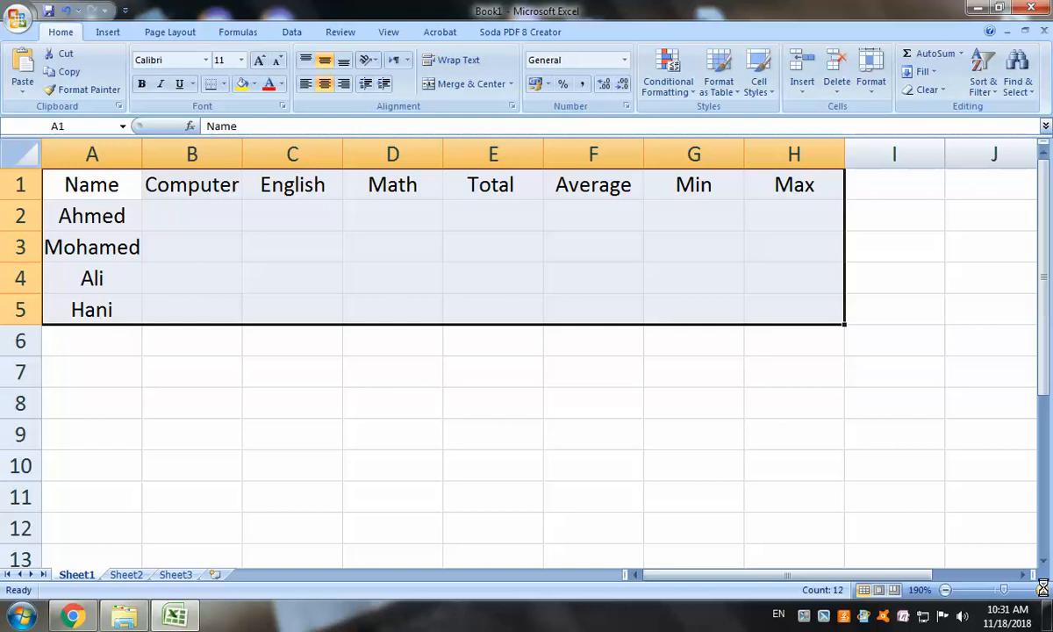
left_click(1044, 590)
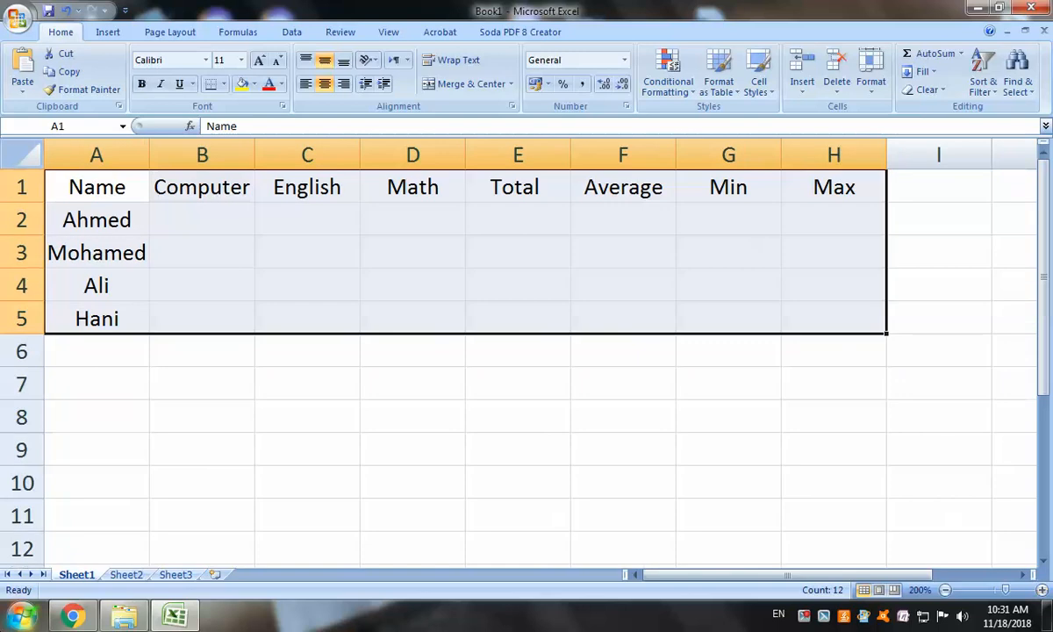
Apply thick red outline and inside borders to A1:H5 through More Borders
left_click(225, 85)
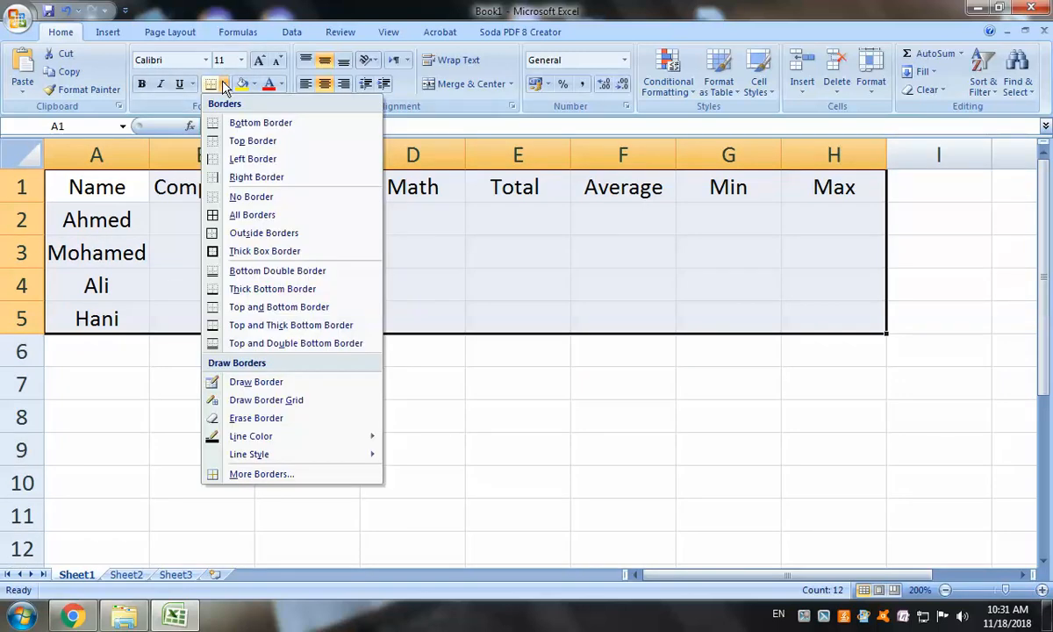
left_click(281, 475)
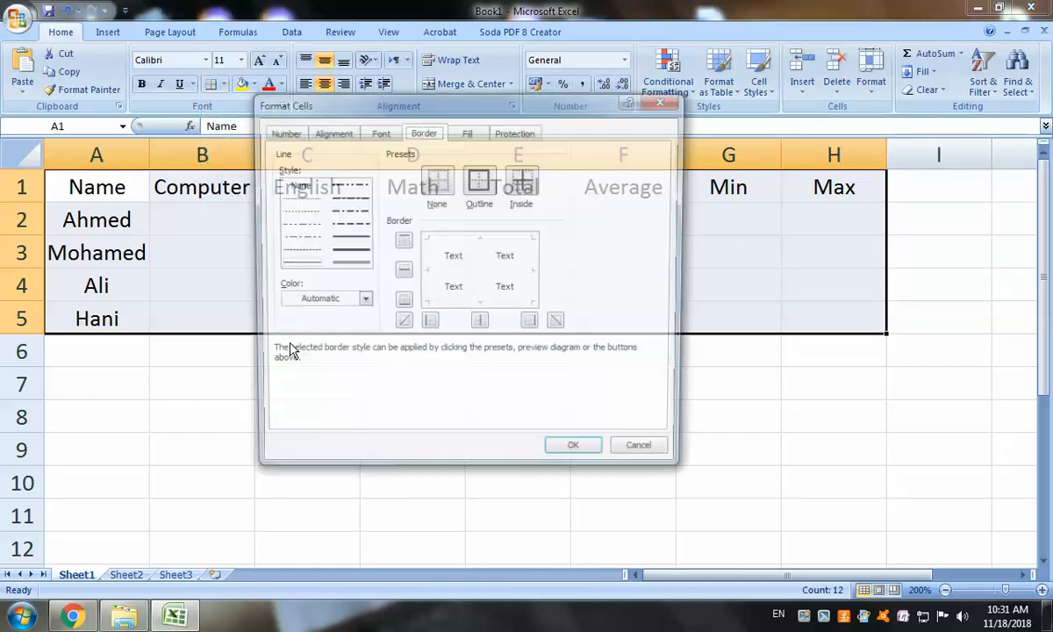
left_click(347, 252)
left_click(361, 301)
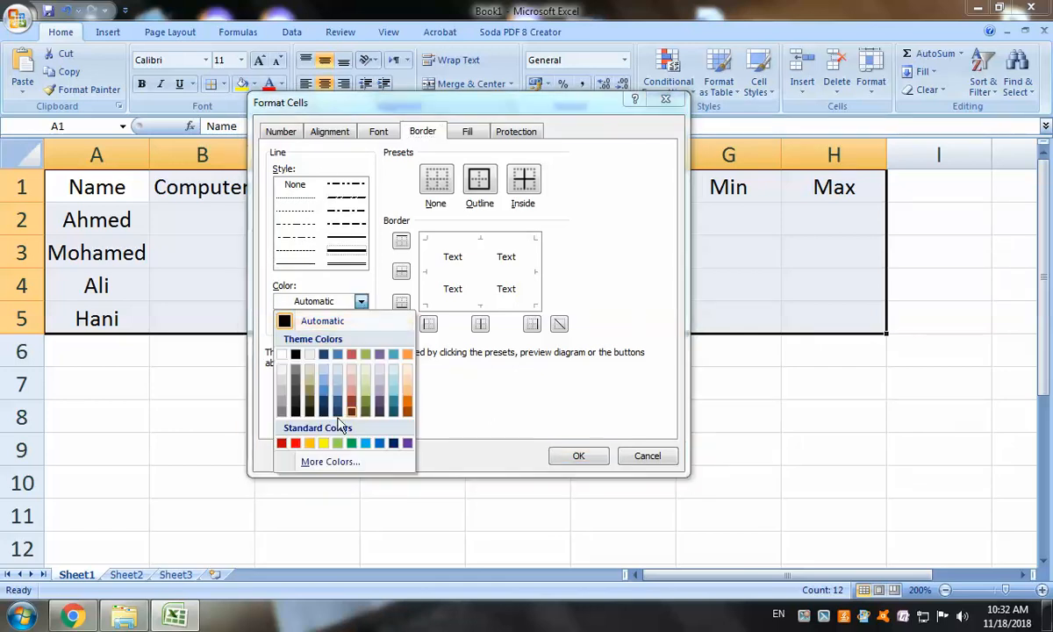
left_click(282, 444)
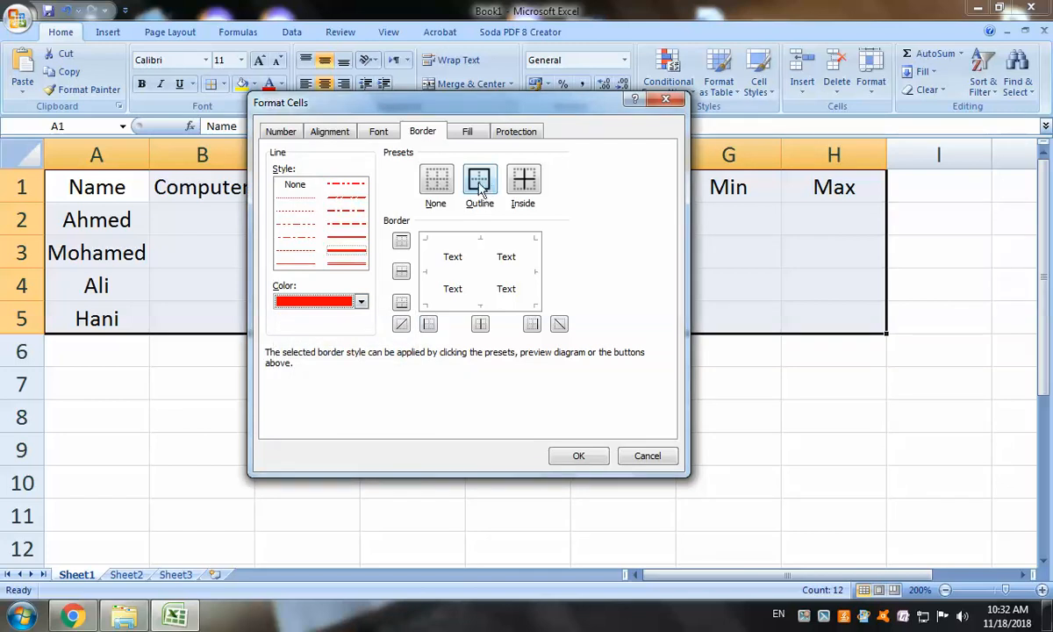
left_click(480, 181)
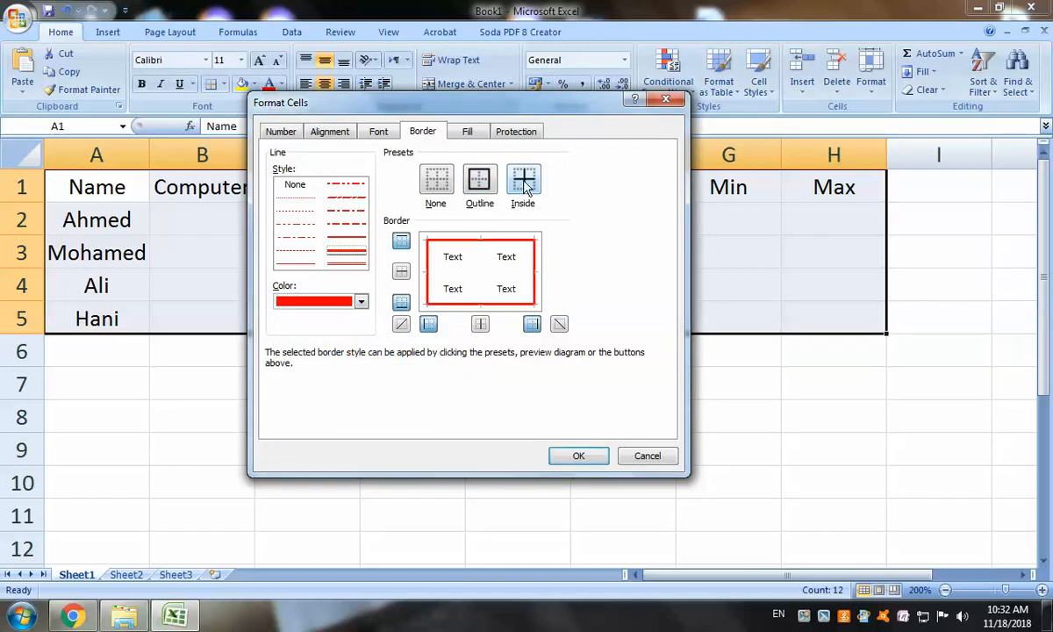
left_click(524, 180)
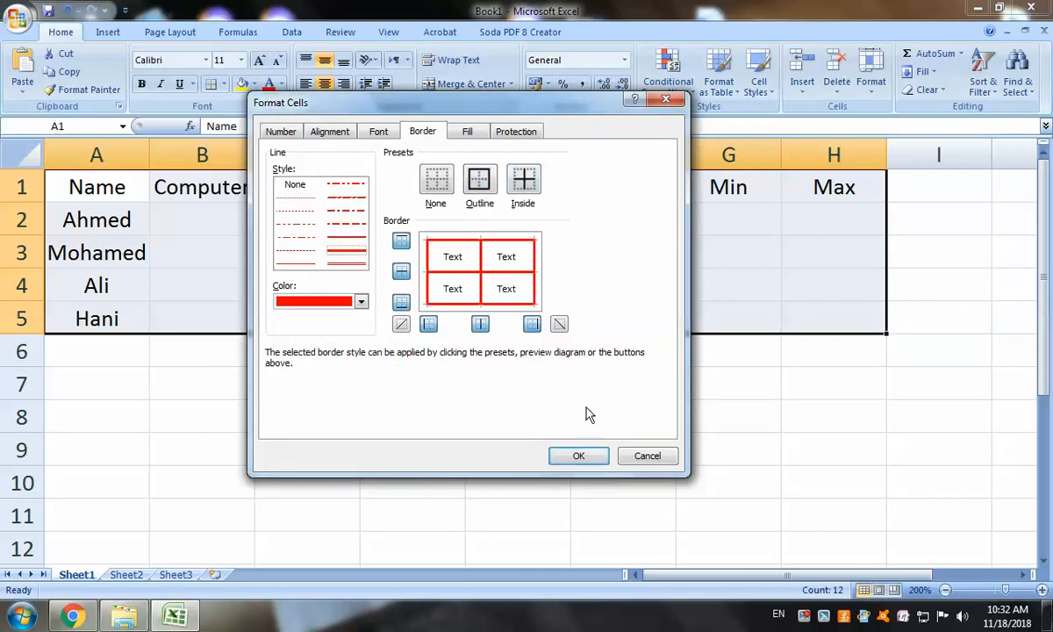
left_click(579, 456)
left_click(641, 447)
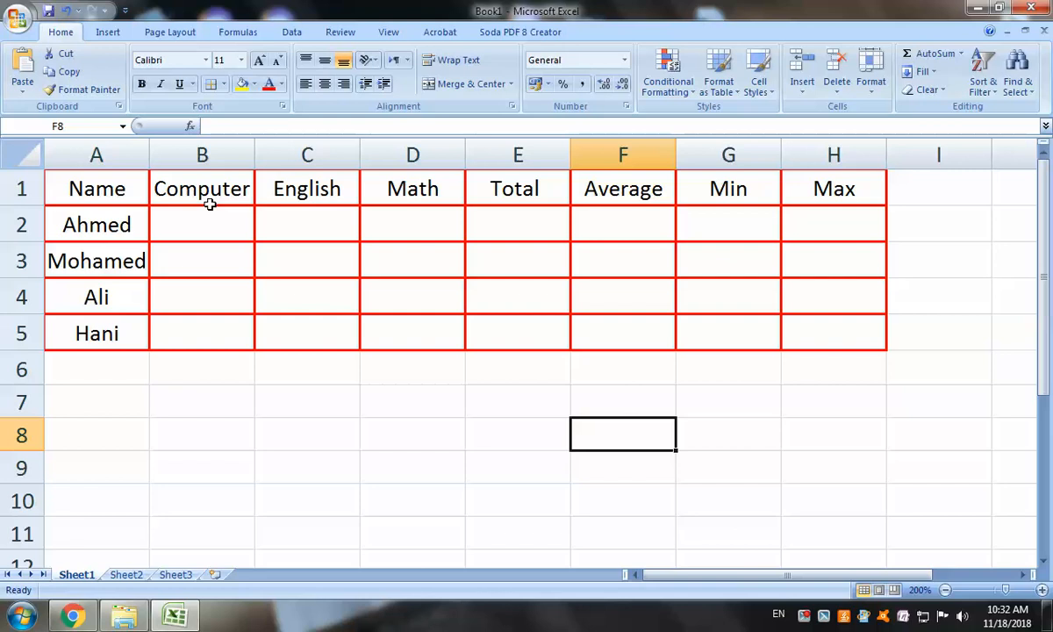
left_click(180, 222)
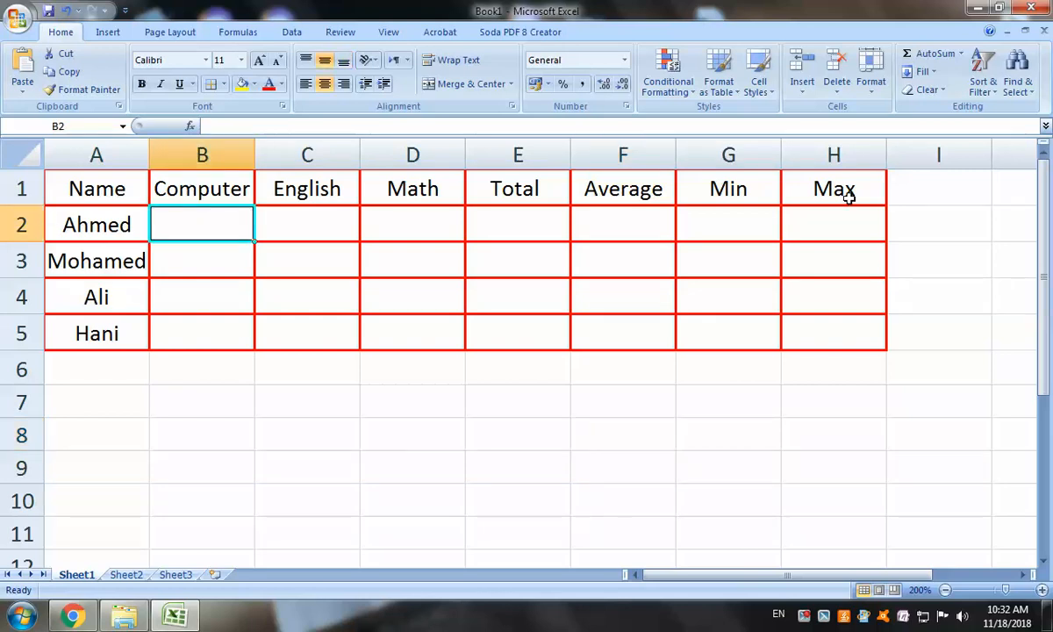
Enter Computer scores 98, 97, 96, 94 in B2:B5
type("98")
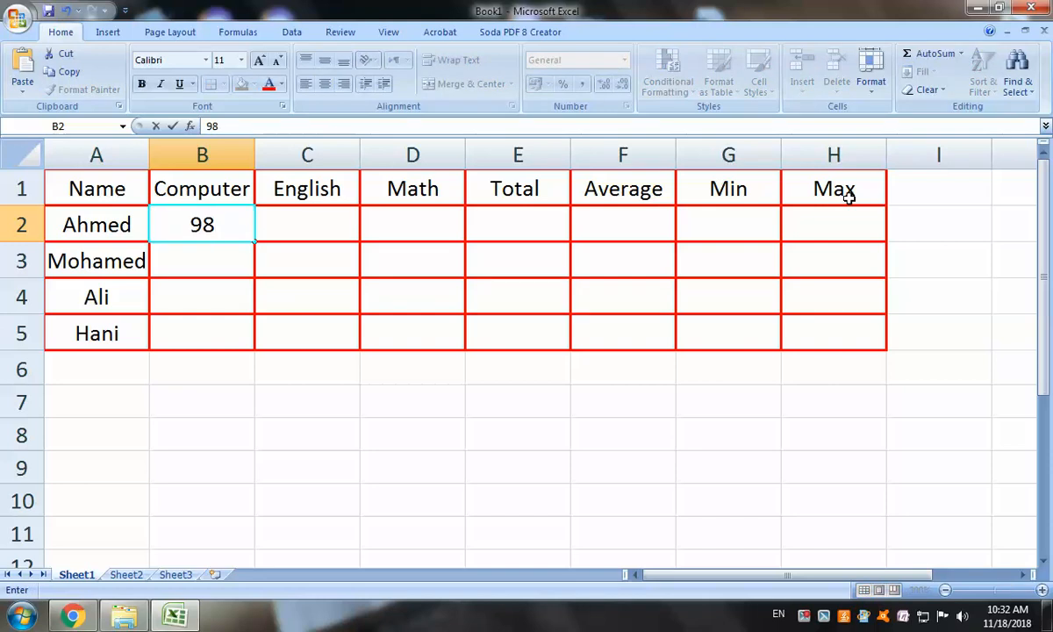
key("Return")
type("97")
key("Return")
type("96")
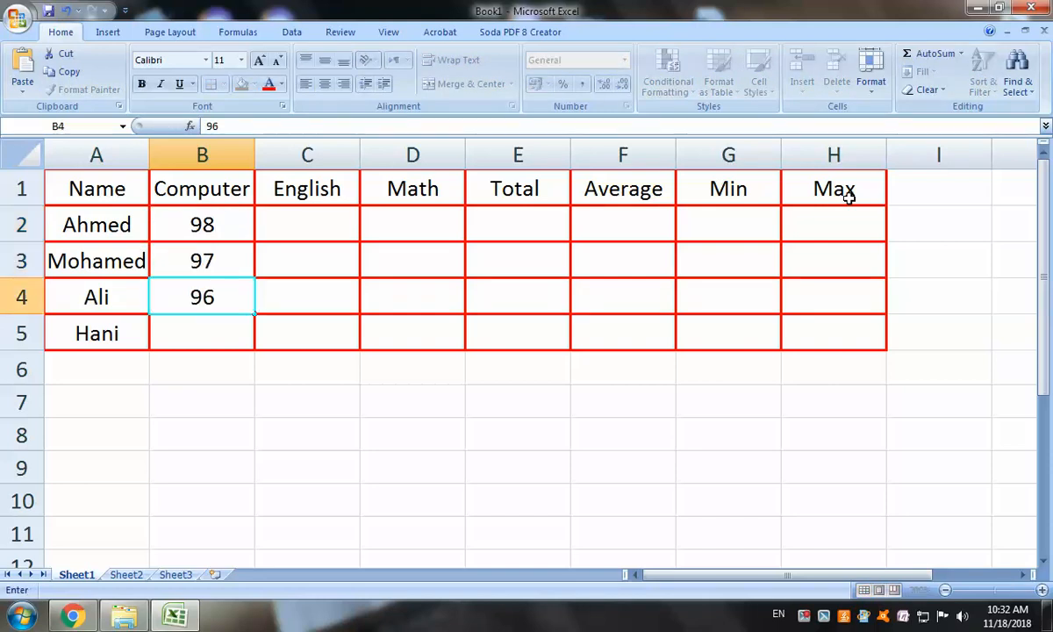
key("Return")
type("94")
key("Return")
Enter English scores 96, 93, 92, 91 in C2:C5
key("Up")
key("Right")
key("Up")
key("Up")
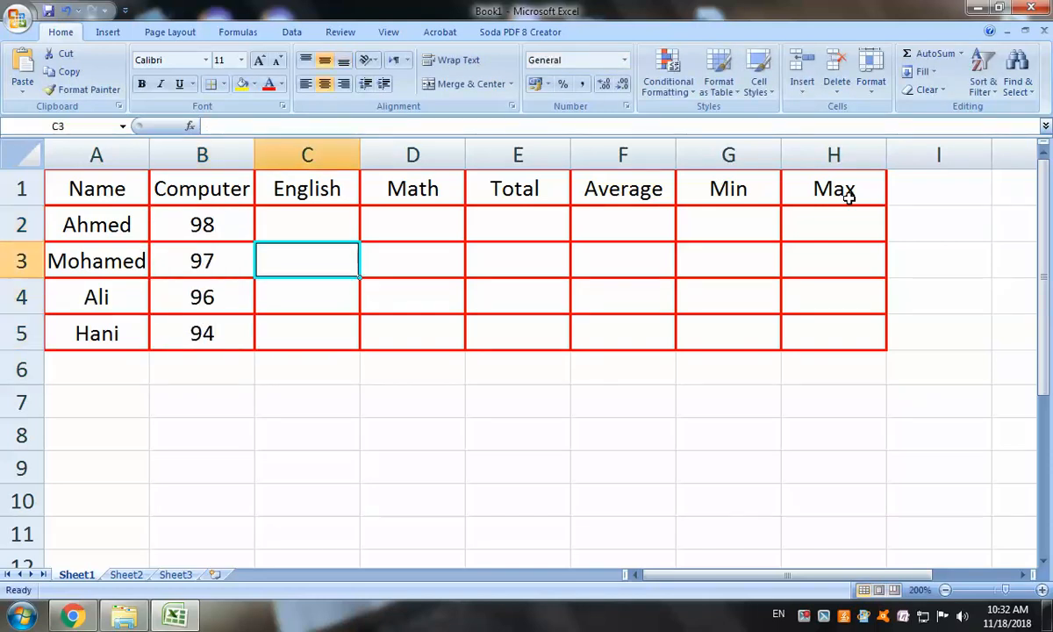
key("Up")
type("96")
key("Return")
type("93")
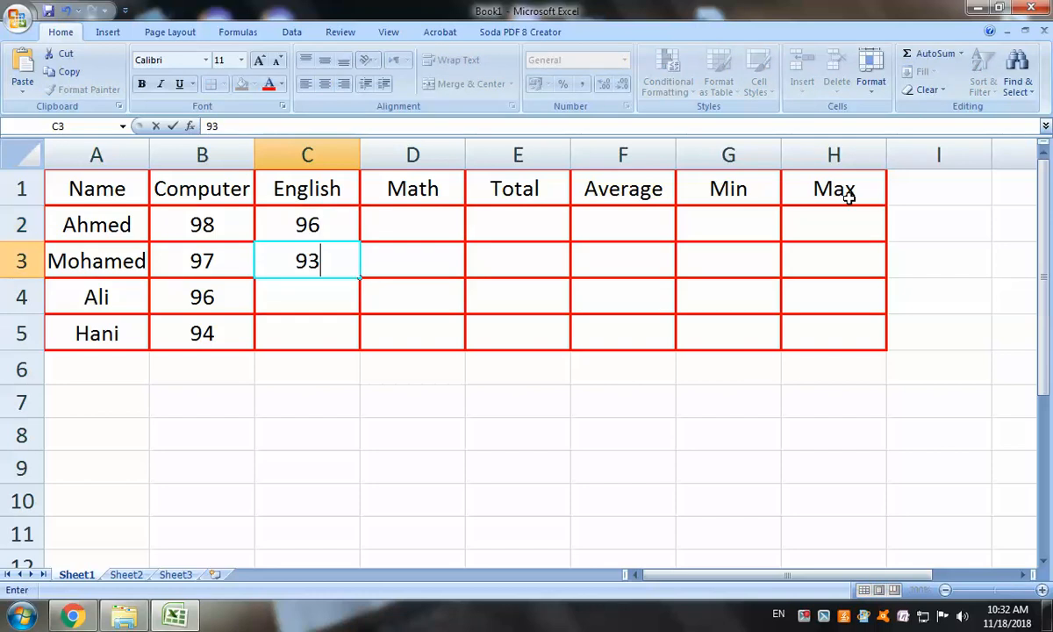
key("Return")
type("92")
key("Return")
type("91")
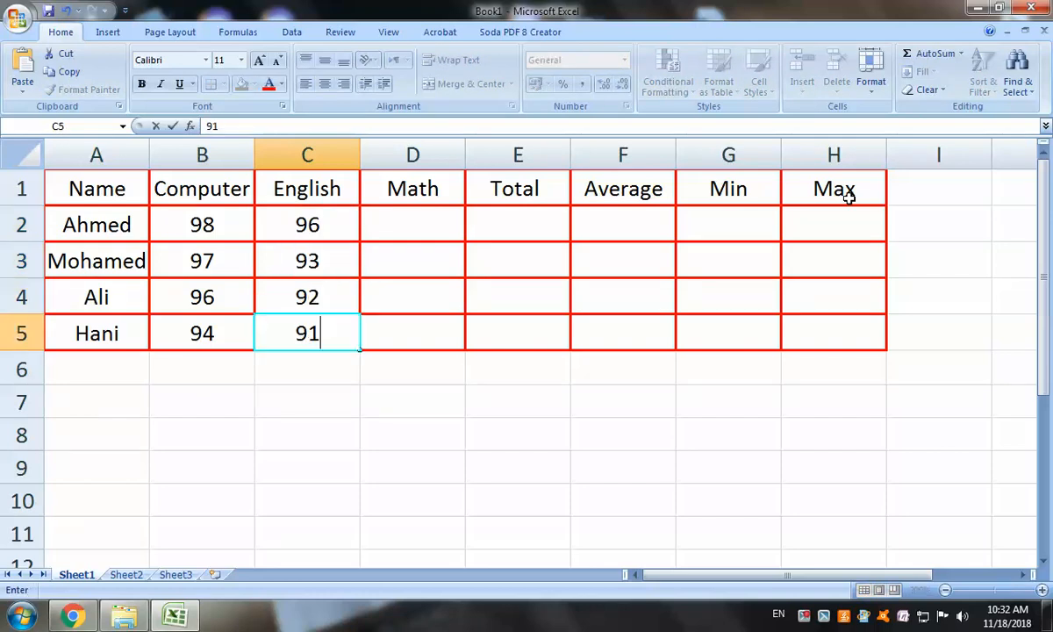
key("Right")
Enter Math scores 94, 92, 93, 90 in D2:D5, correcting the mistyped D3 value
key("Up")
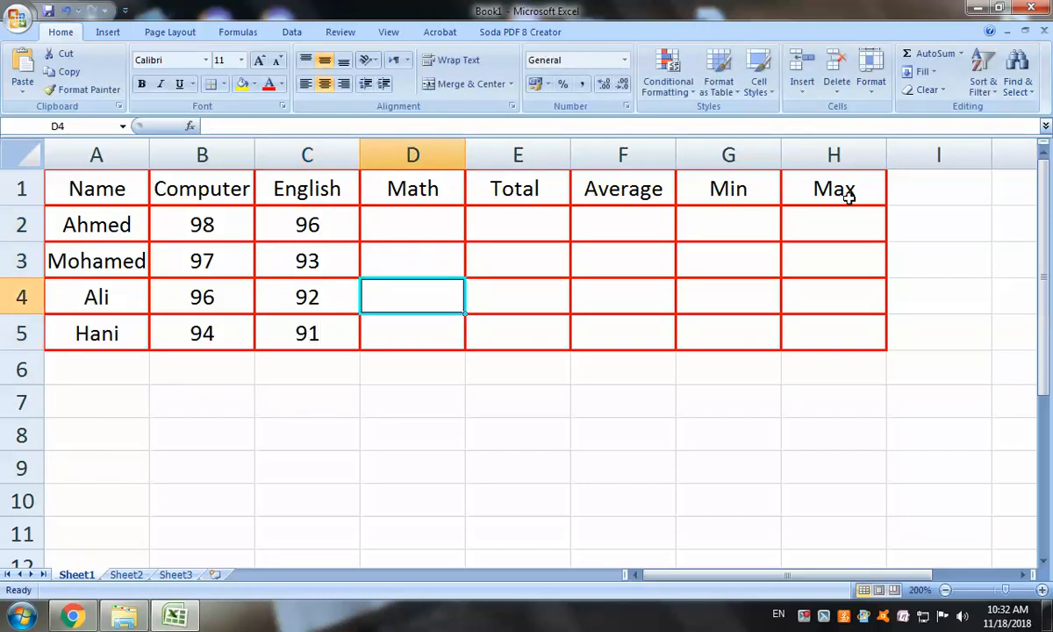
key("Up")
key("Up")
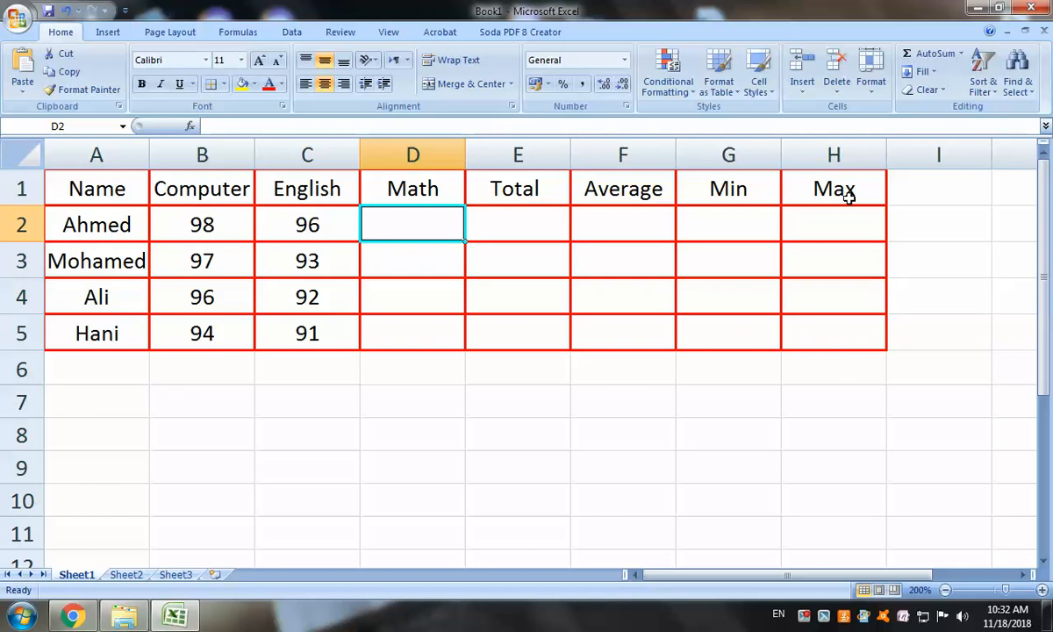
type("94")
key("Return")
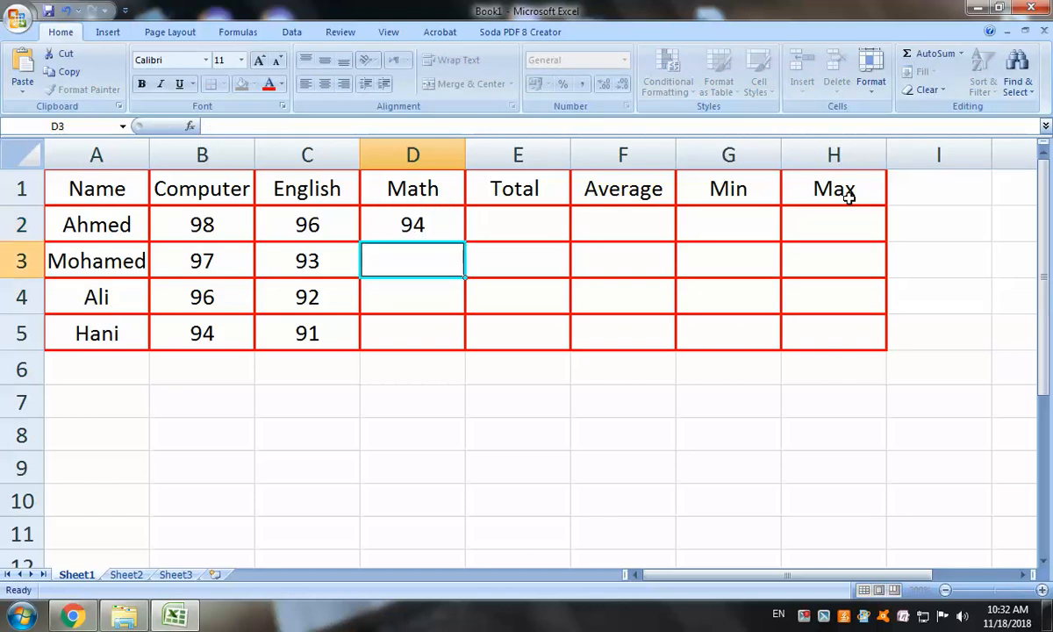
type("2")
key("Return")
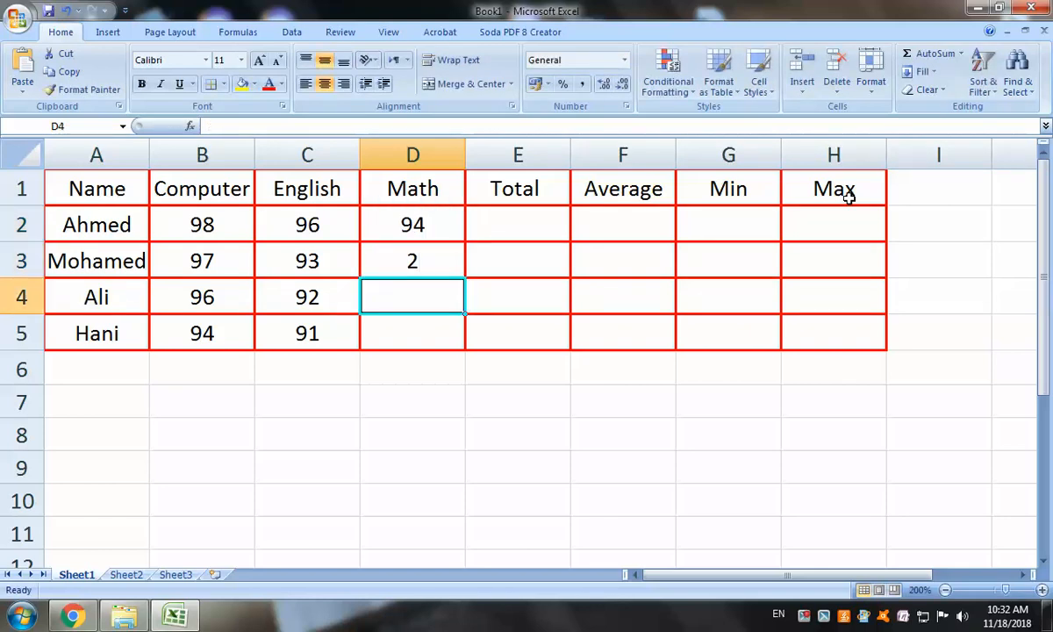
key("Up")
type("92")
key("Return")
type("93")
key("Return")
type("90")
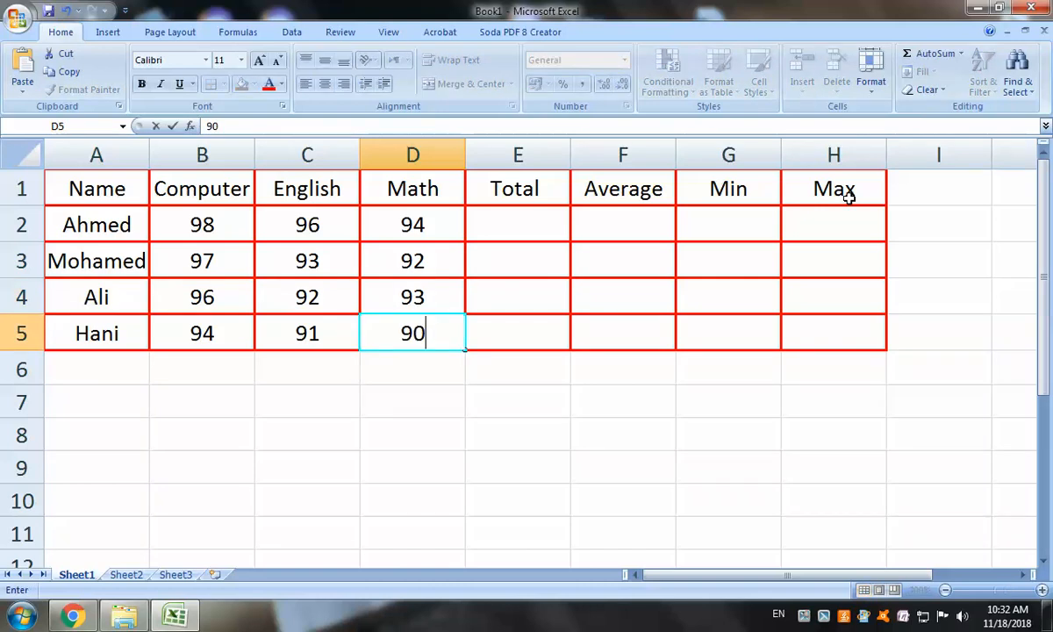
key("Tab")
key("Up")
key("Up")
key("Up")
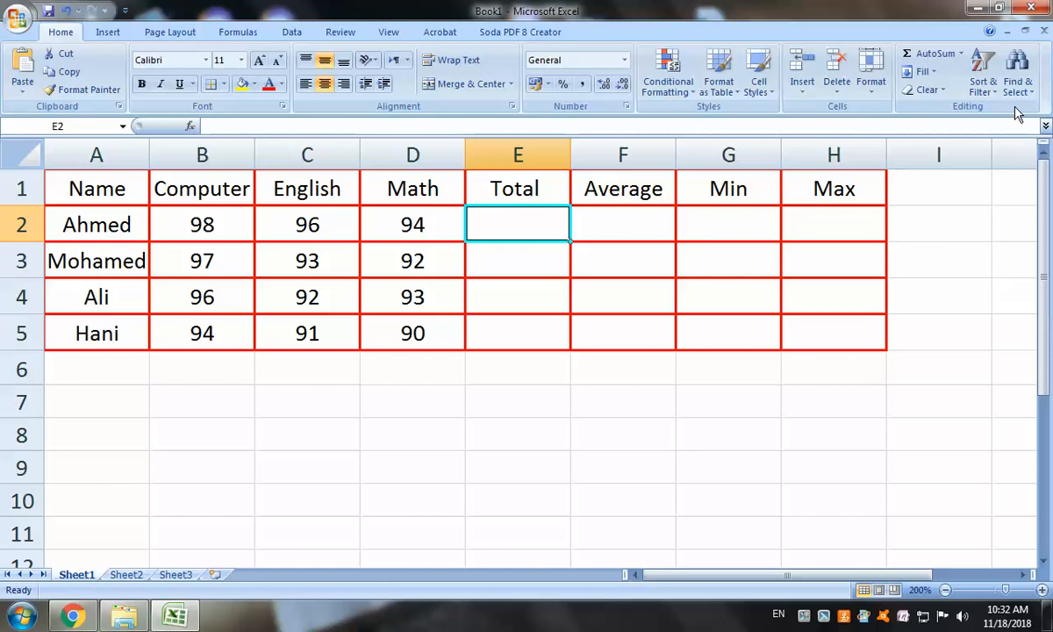
AutoSum Ahmed's scores in E2 and fill down to E5, giving 288, 282, 281, 275
left_click(932, 56)
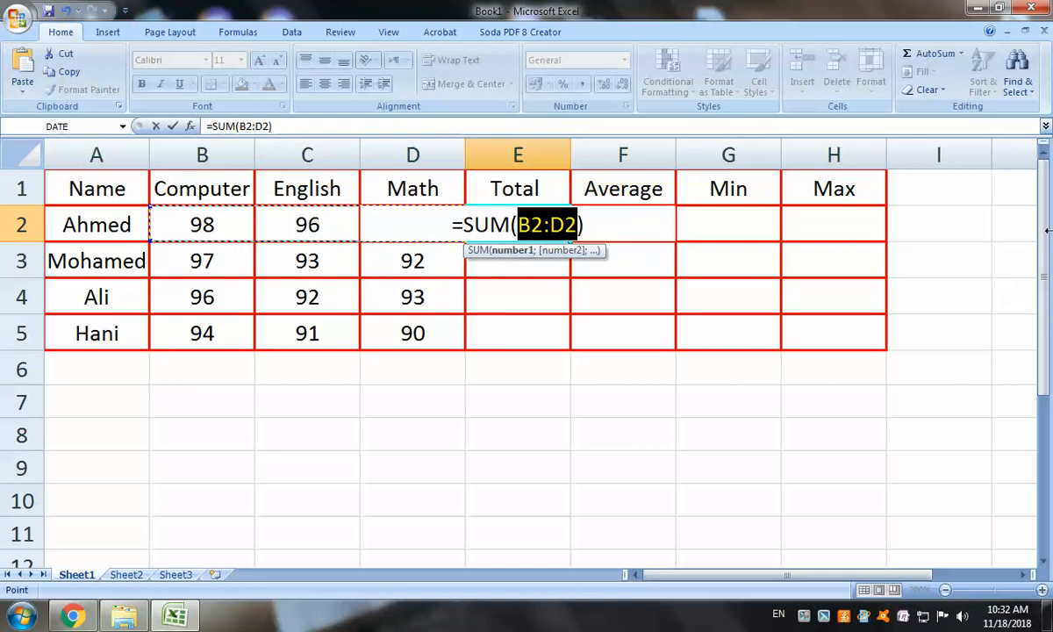
key("Return")
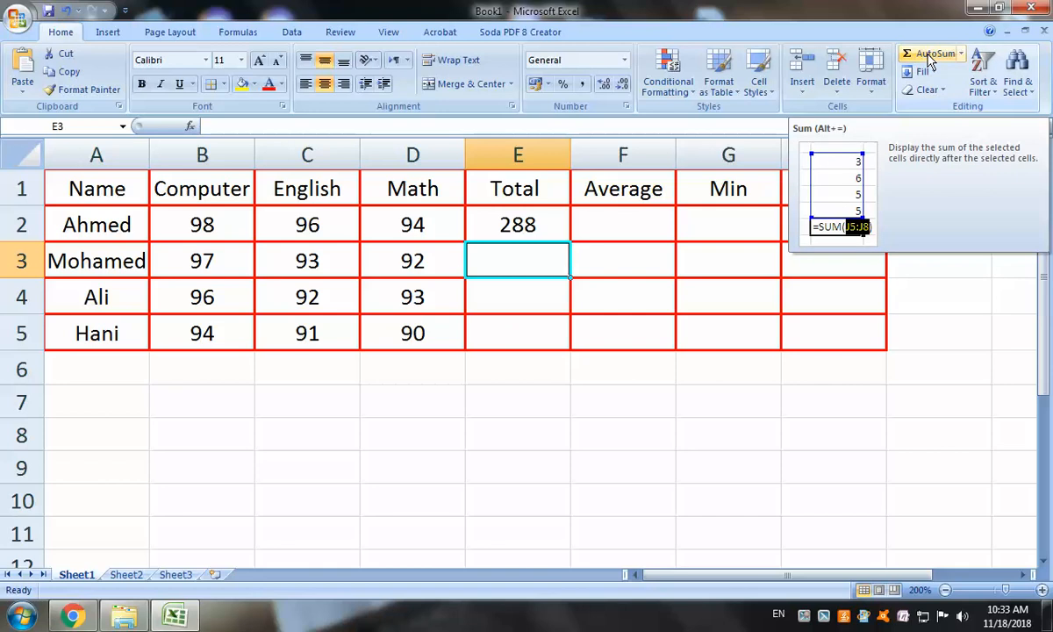
left_click(523, 225)
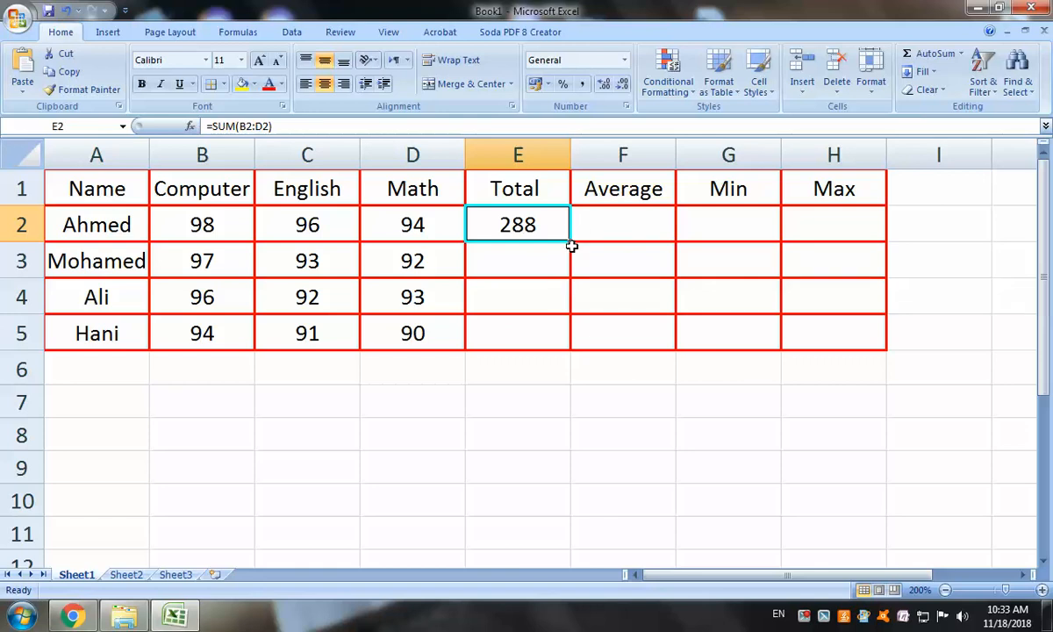
left_click_drag(570, 244, 572, 334)
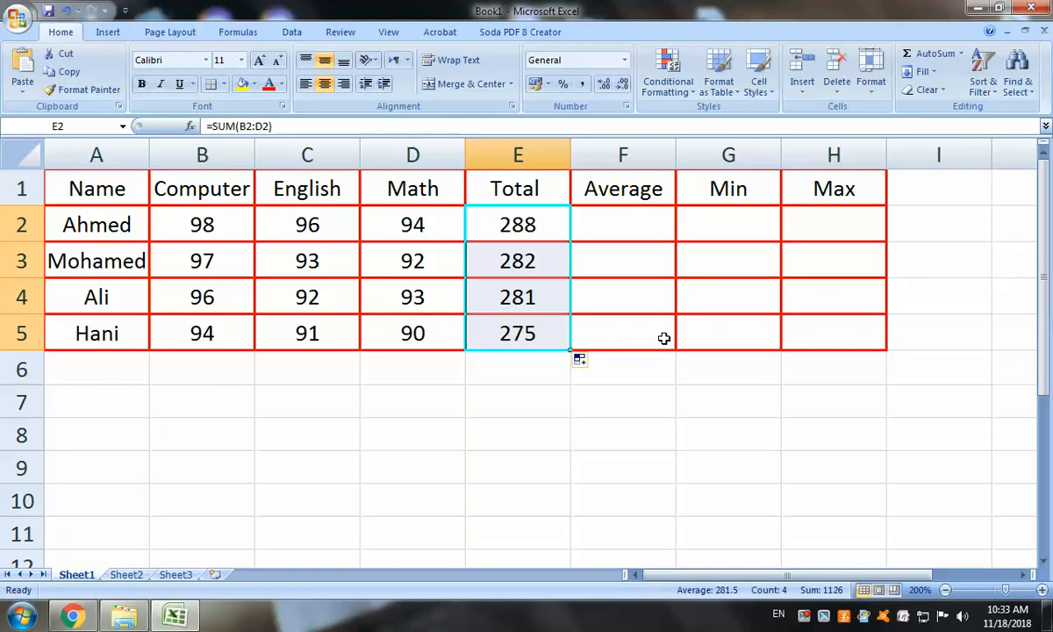
left_click(623, 229)
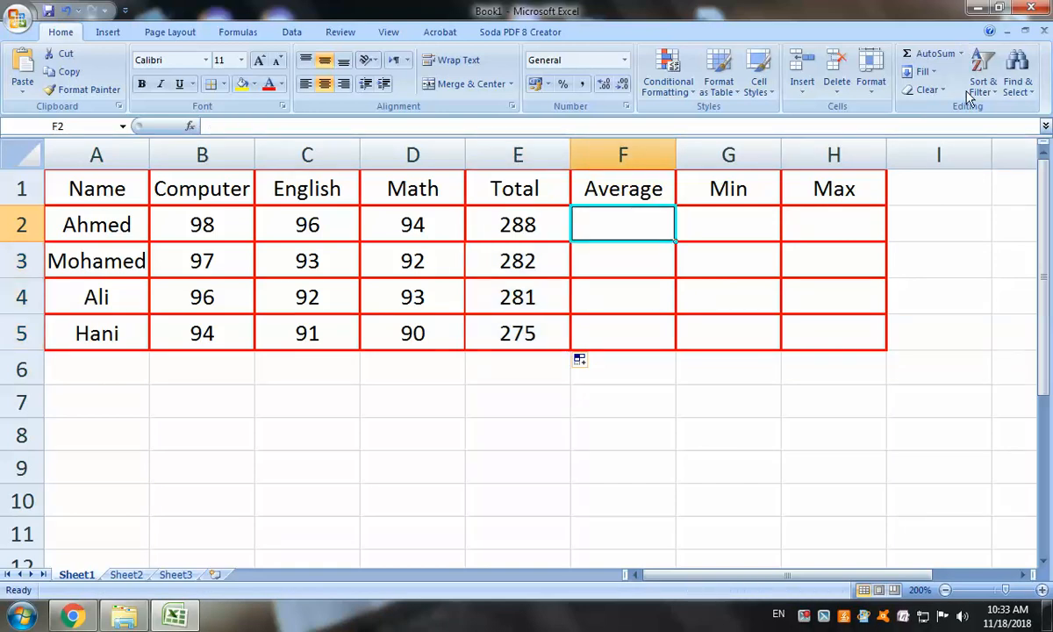
Put =AVERAGE(B2:D2) in F2 and fill it down to F5
left_click(963, 55)
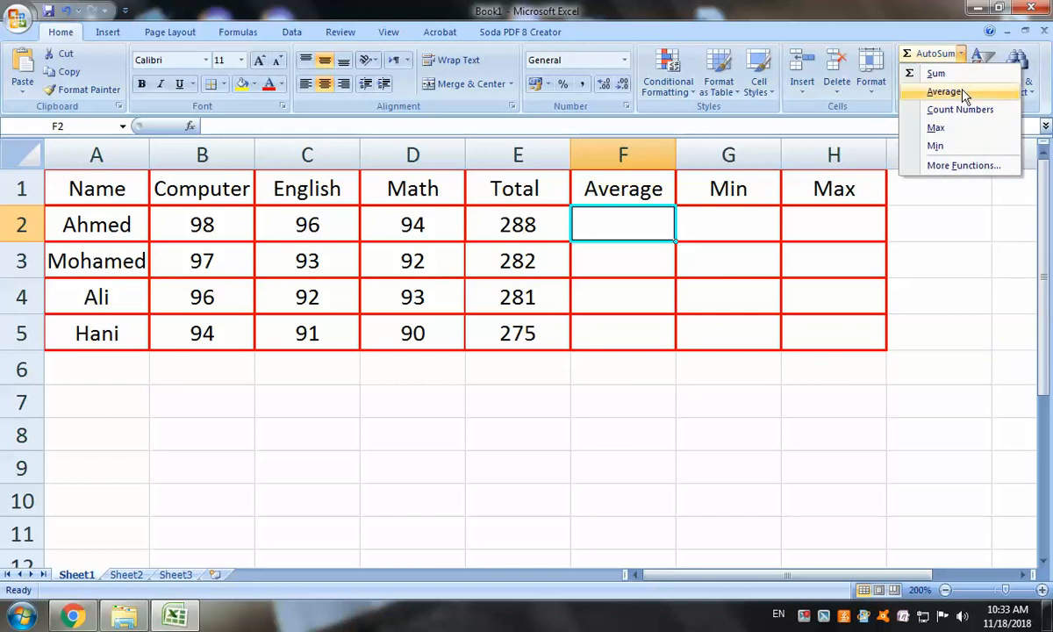
left_click(946, 91)
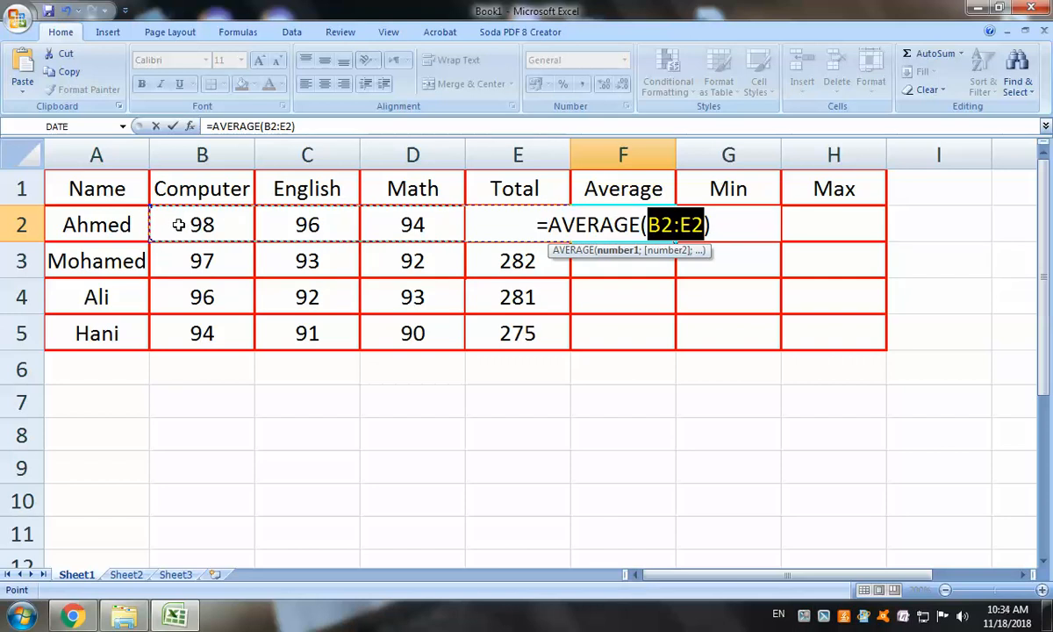
left_click_drag(177, 224, 440, 219)
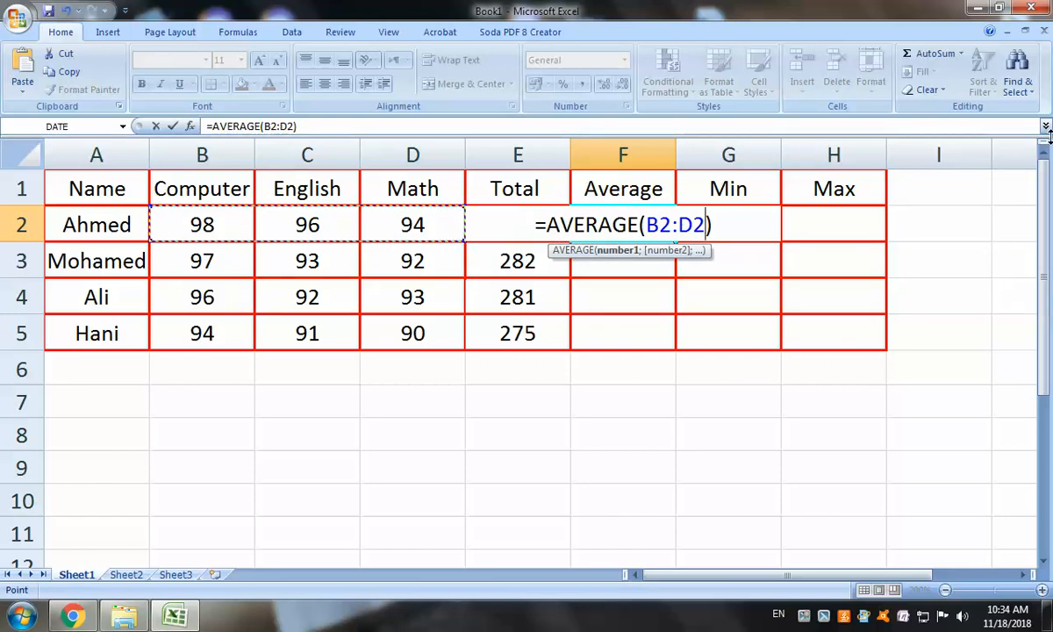
key("Return")
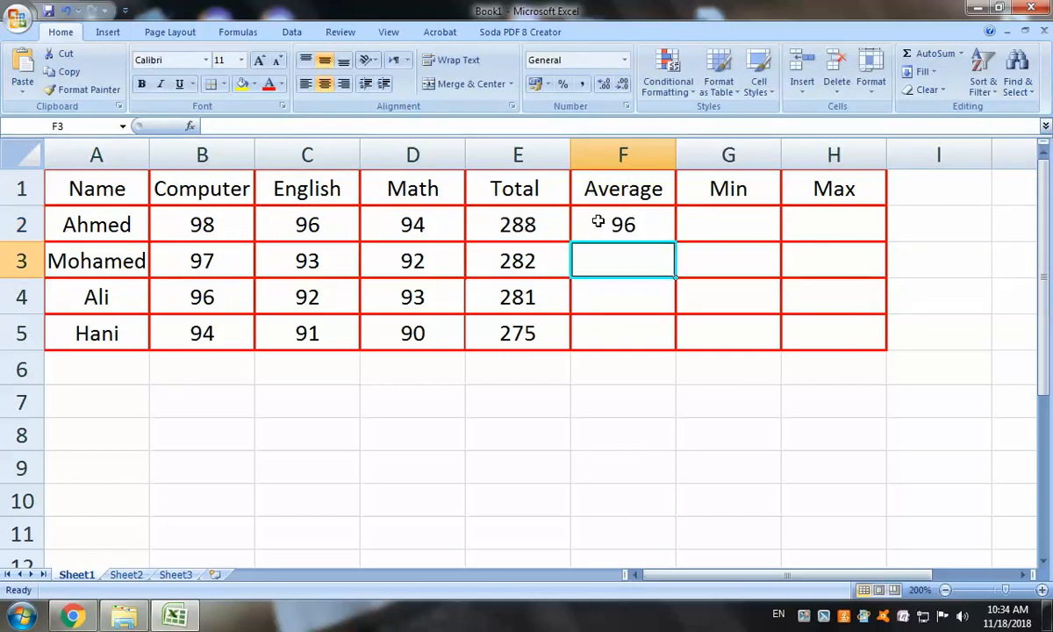
left_click(630, 228)
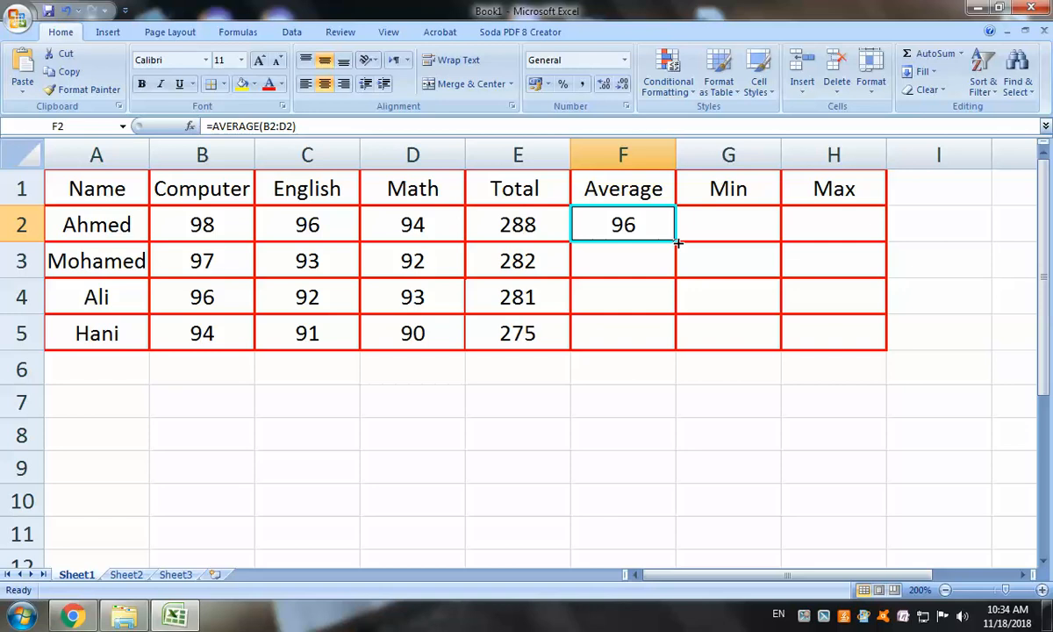
left_click_drag(677, 244, 676, 349)
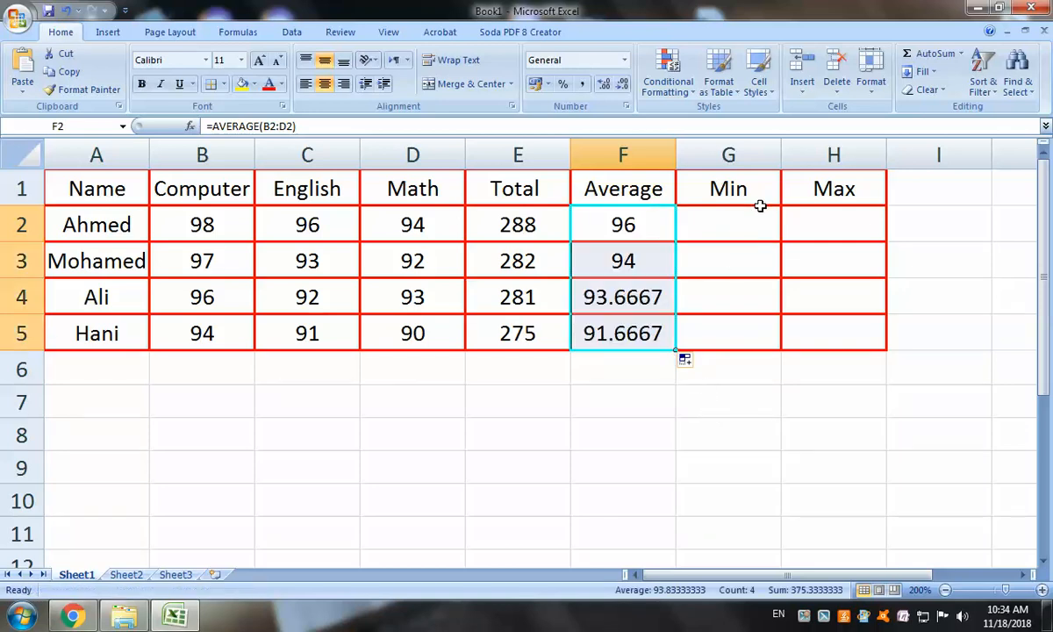
left_click(740, 229)
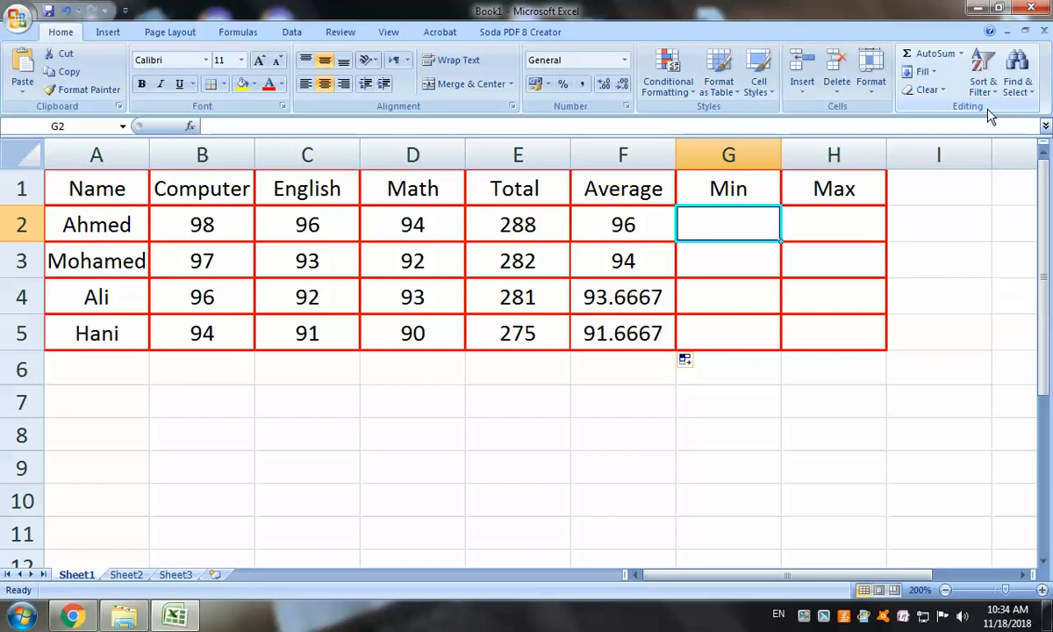
Put =MIN(B2:D2) in G2 and fill it down to G5
left_click(963, 55)
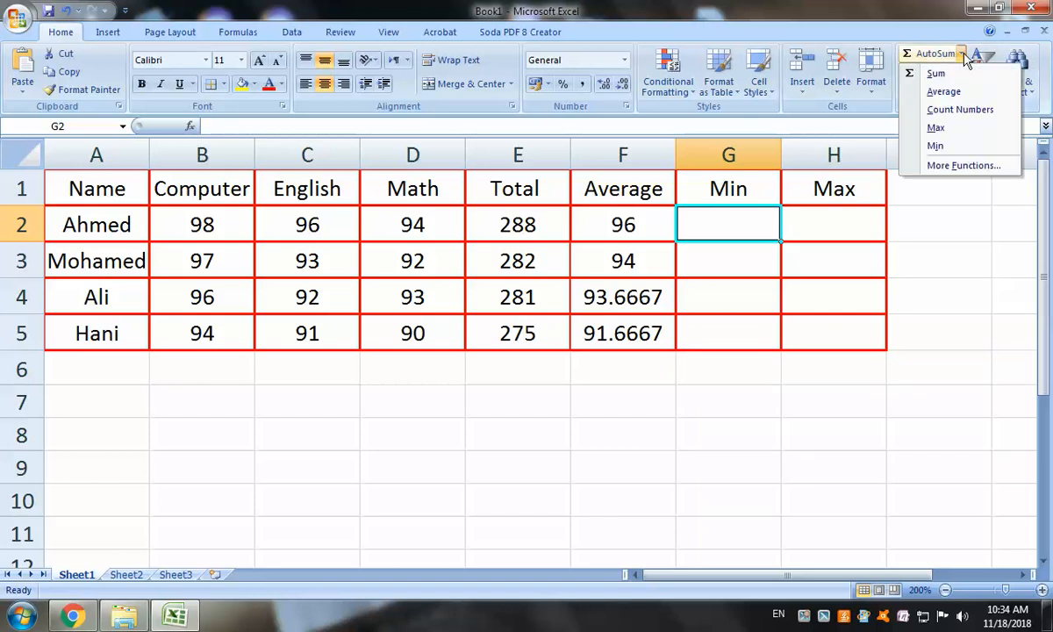
left_click(935, 146)
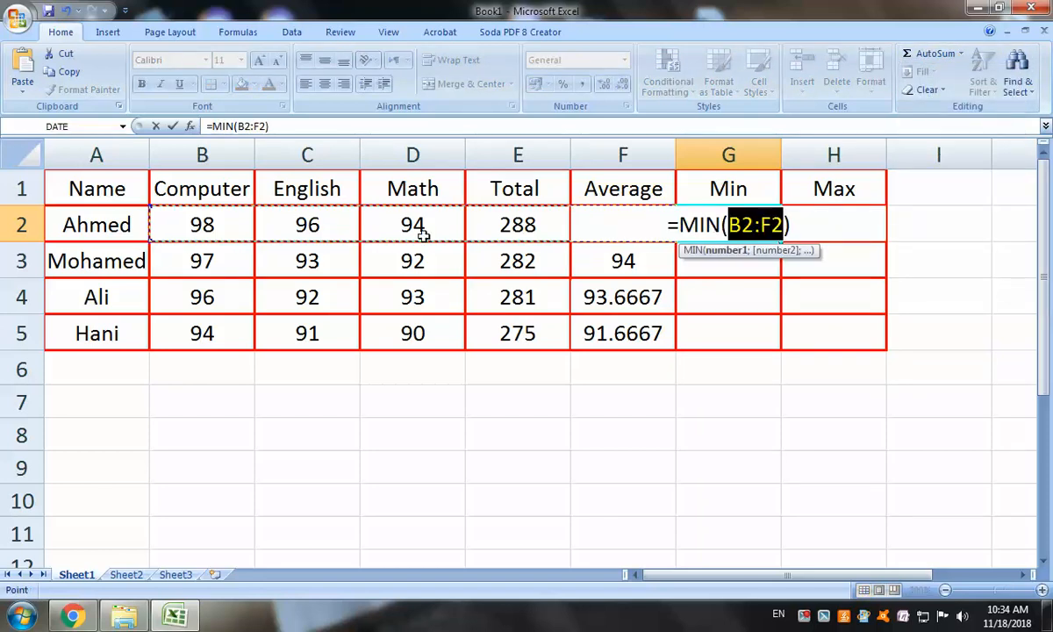
left_click_drag(163, 213, 403, 211)
key("Return")
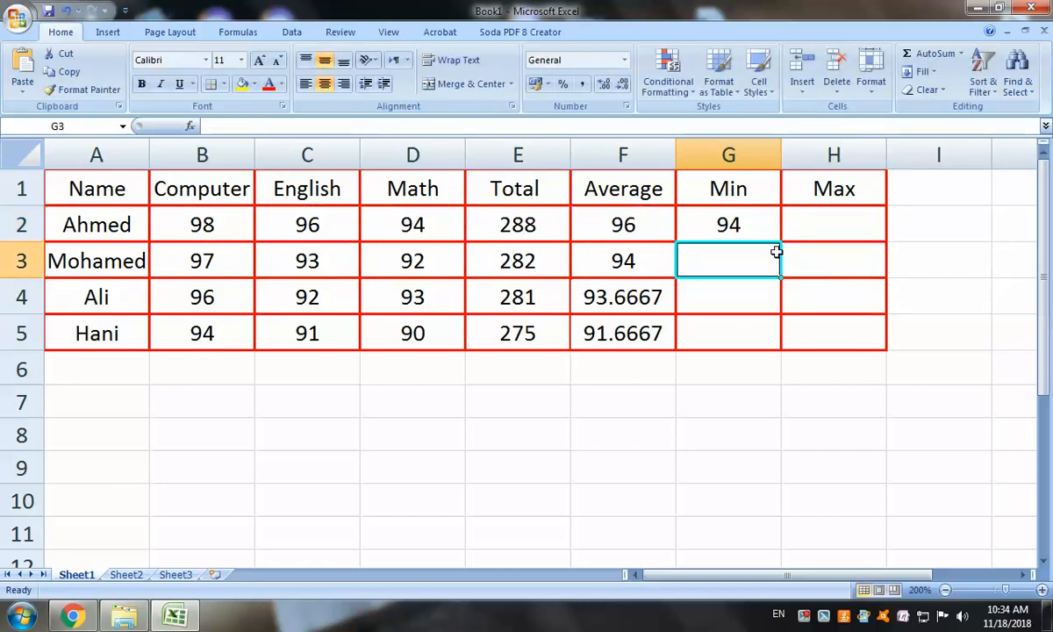
left_click(770, 235)
left_click_drag(780, 240, 784, 330)
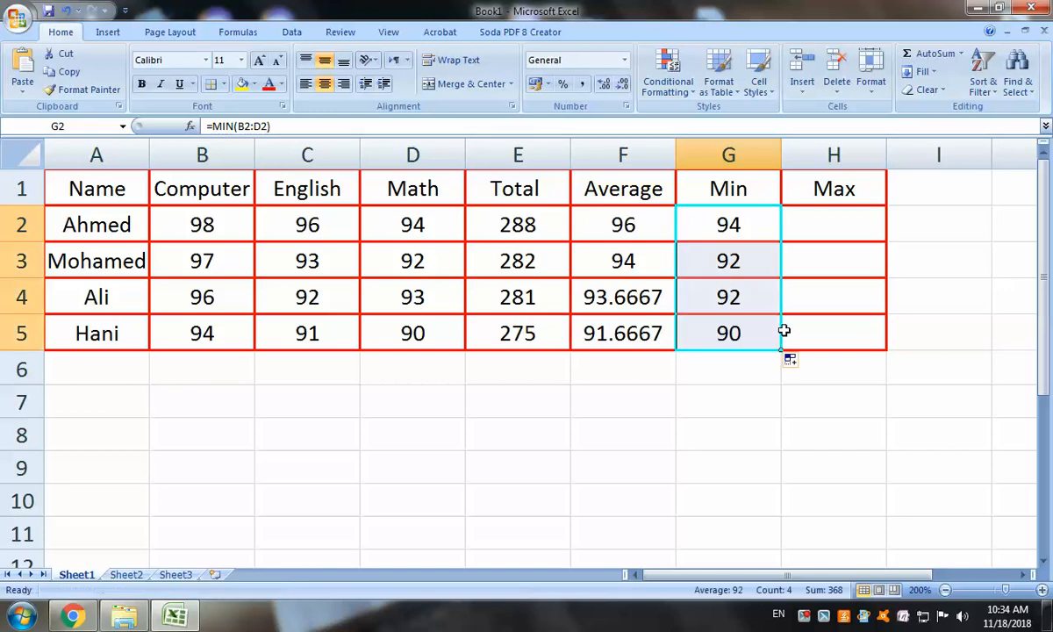
Put =MAX(B2:D2) in H2 and fill it down to H5
left_click(831, 223)
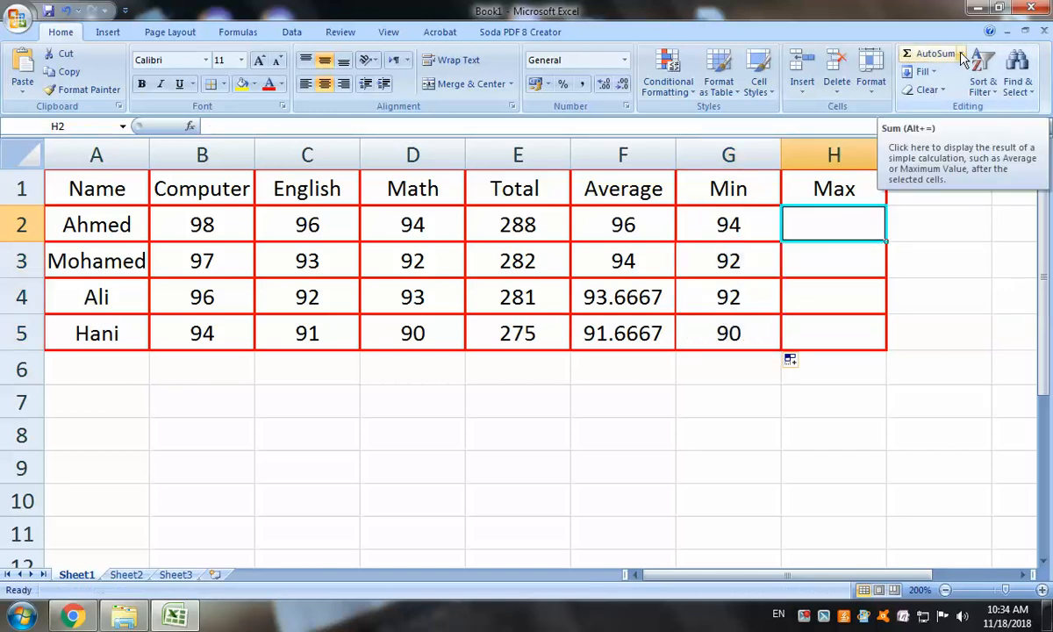
left_click(961, 54)
left_click(936, 128)
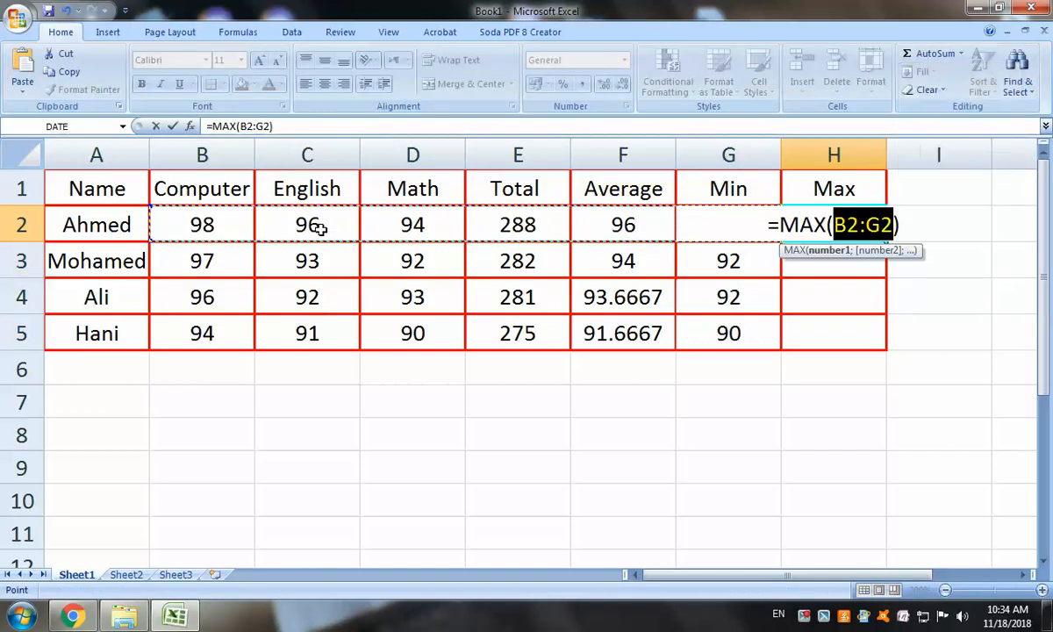
left_click(224, 228)
left_click_drag(224, 228, 439, 221)
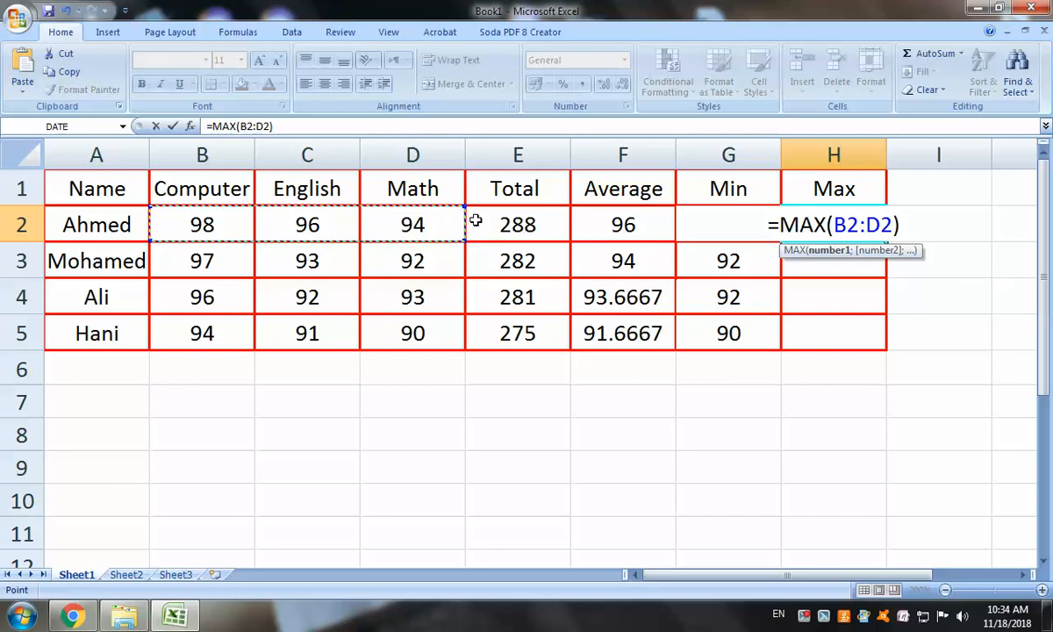
key("Return")
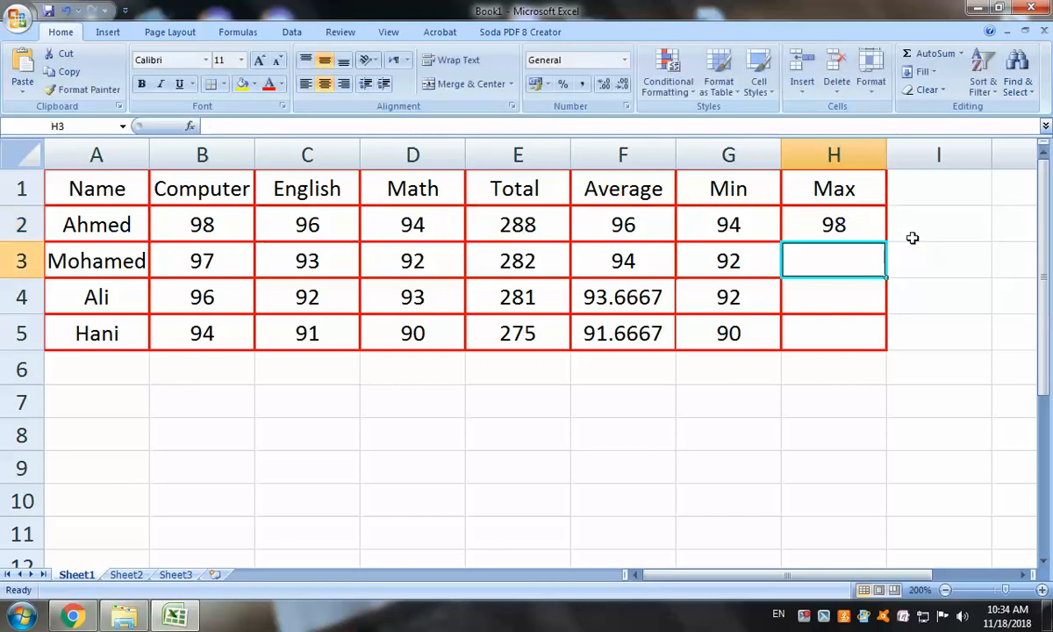
left_click(846, 210)
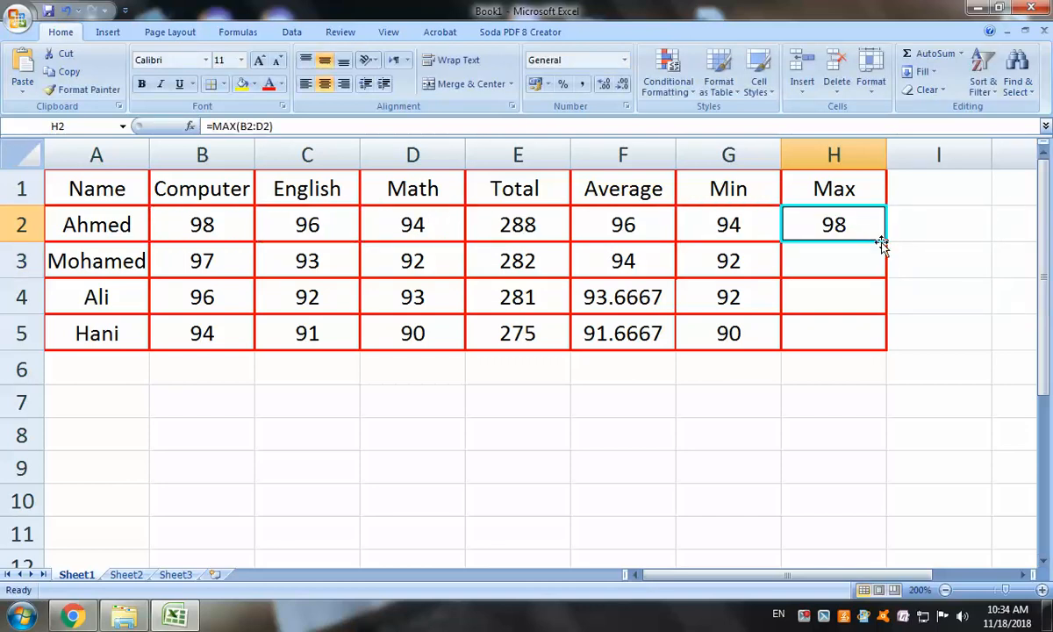
left_click_drag(884, 242, 888, 344)
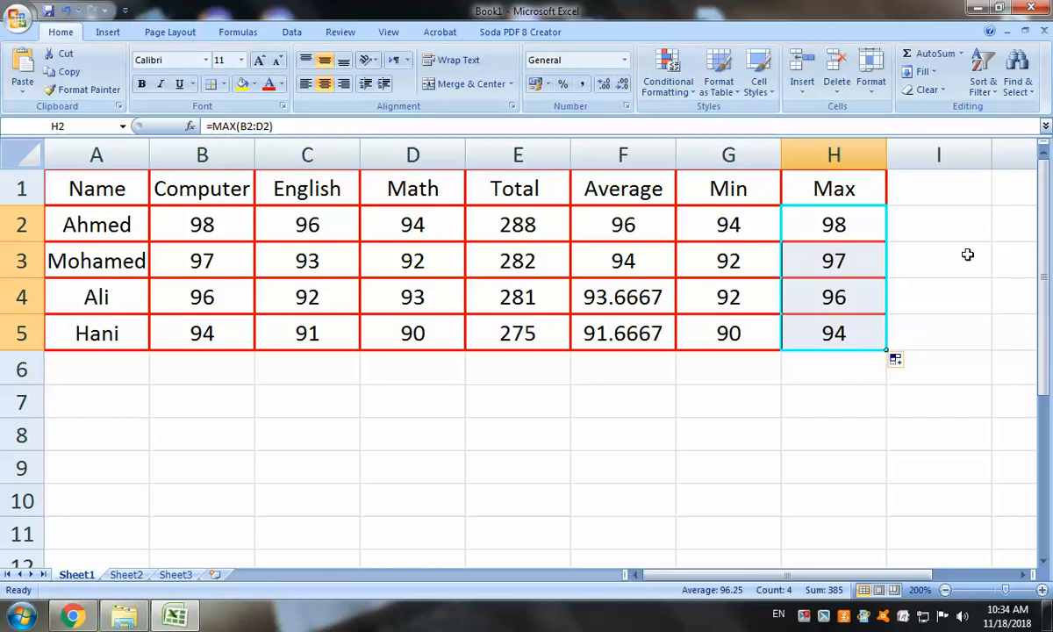
scroll(967, 257, "down", 4, "ctrl")
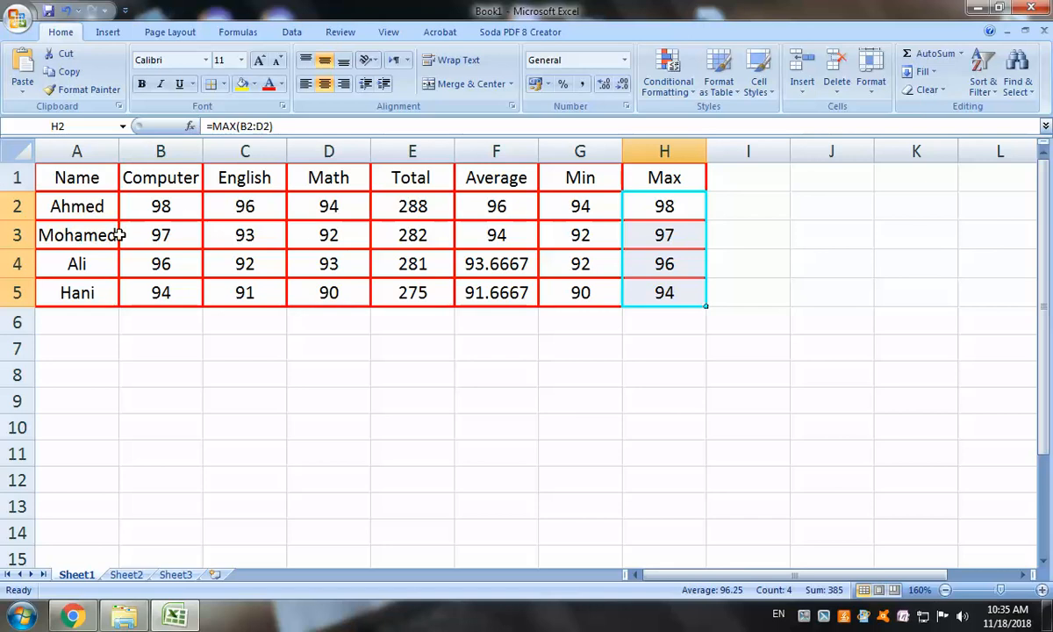
Change the Computer scores to 42 for Ahmed and 40 for Ali
left_click(161, 205)
double_click(164, 207)
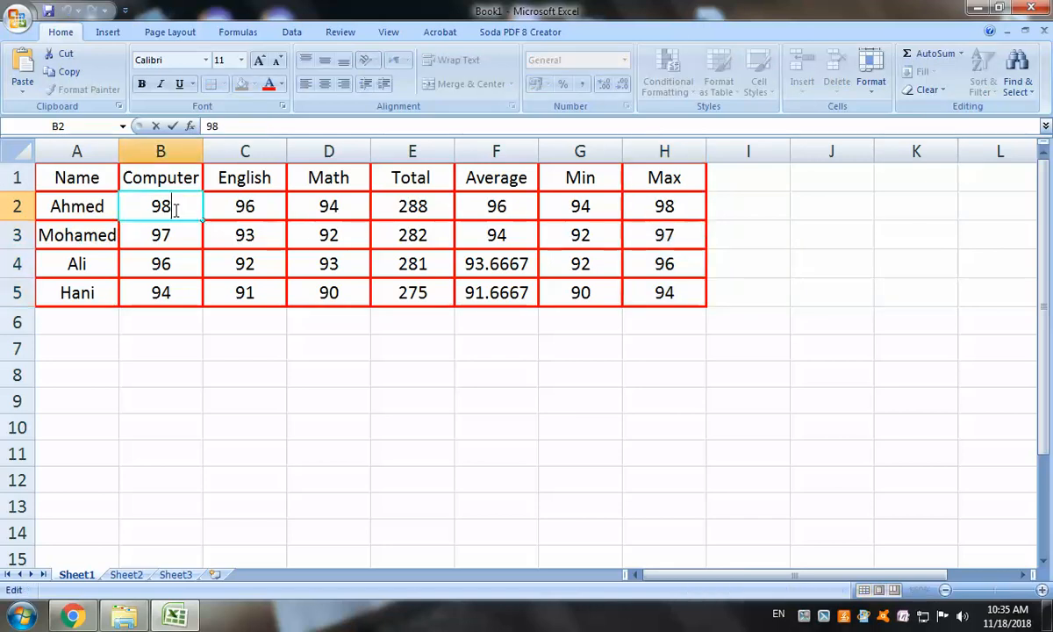
double_click(166, 208)
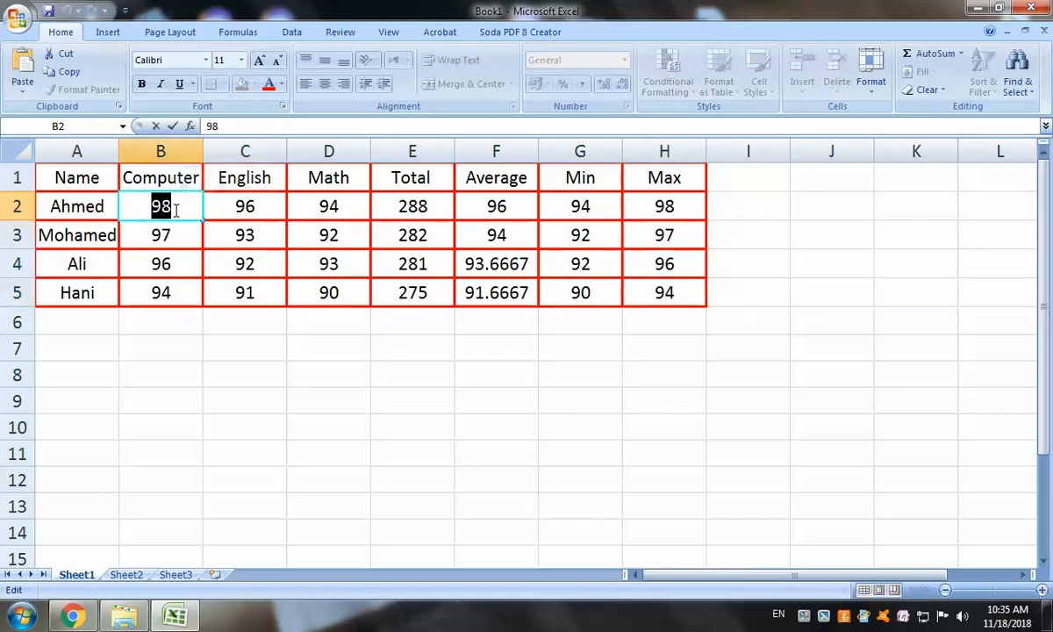
type("42")
left_click(166, 263)
double_click(166, 264)
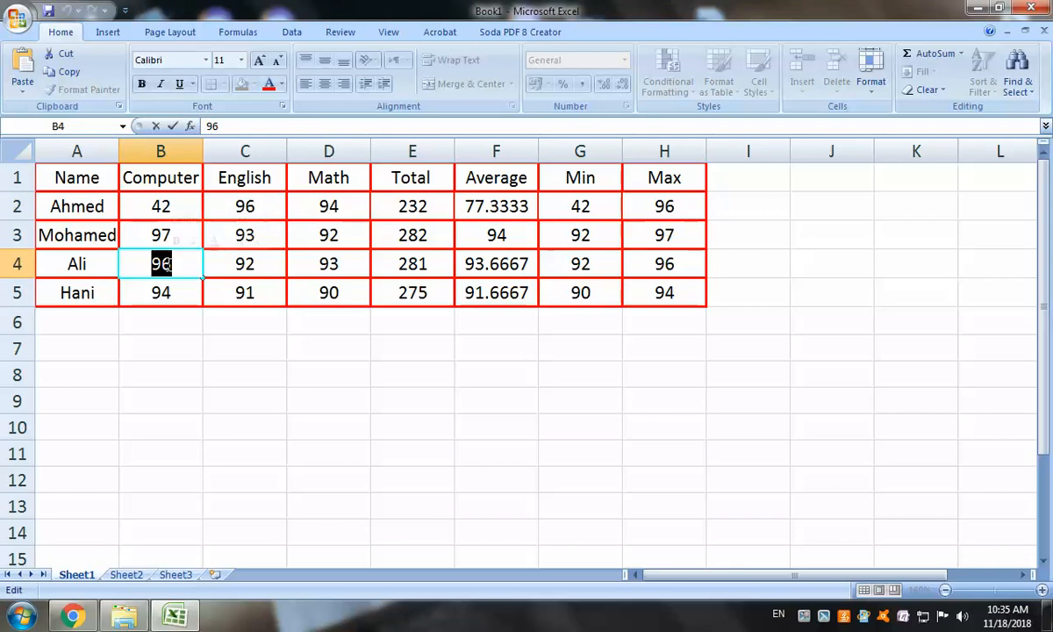
type("40")
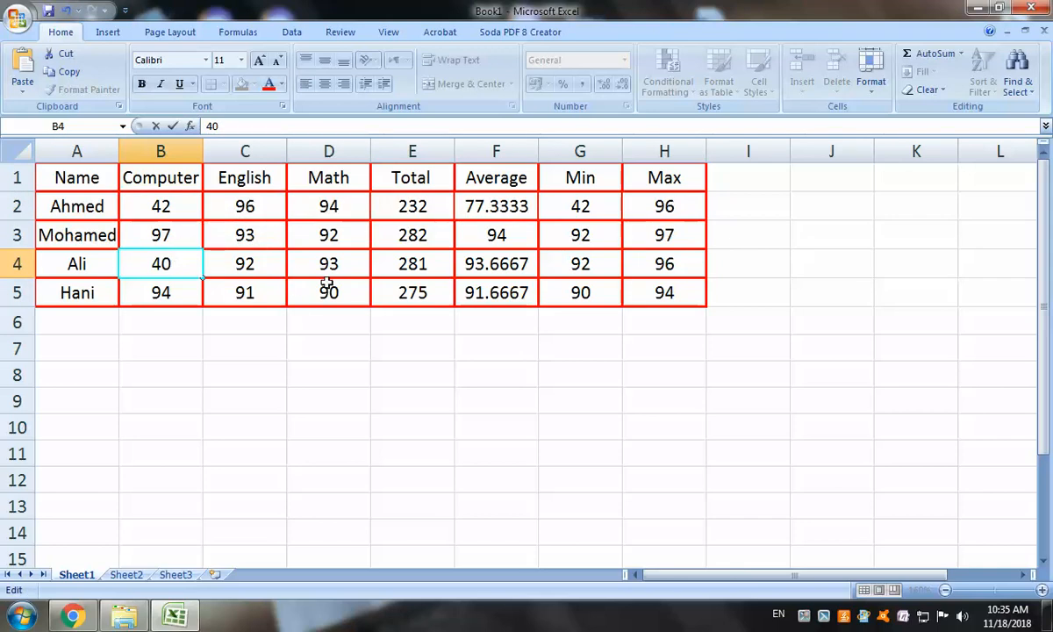
left_click(323, 217)
Change the Math scores to 42 for Ahmed and 41 for Ali
double_click(325, 216)
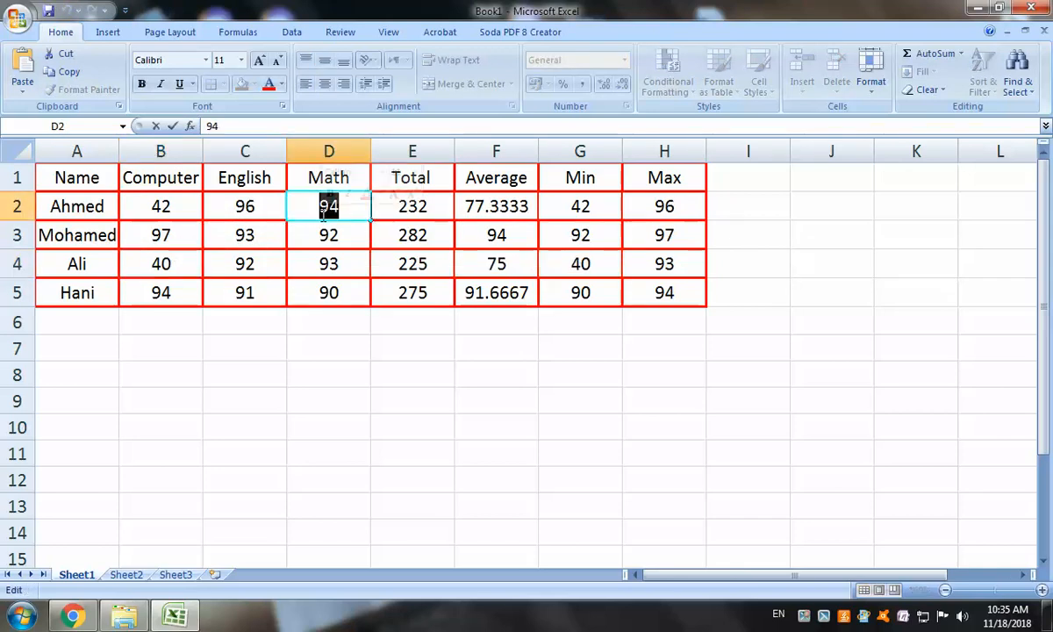
type("42")
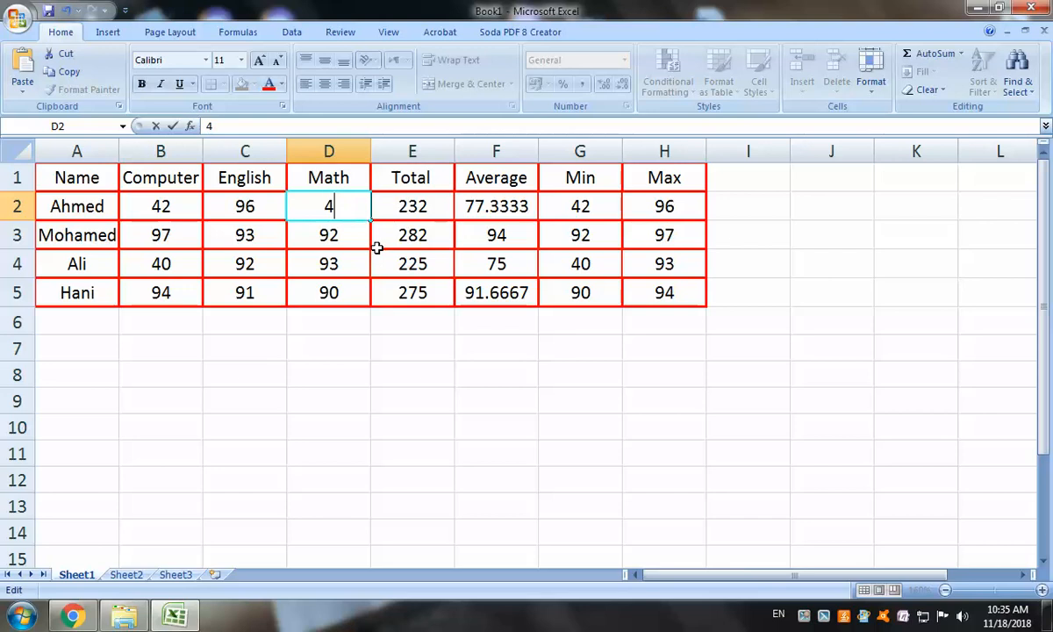
left_click(341, 268)
double_click(343, 269)
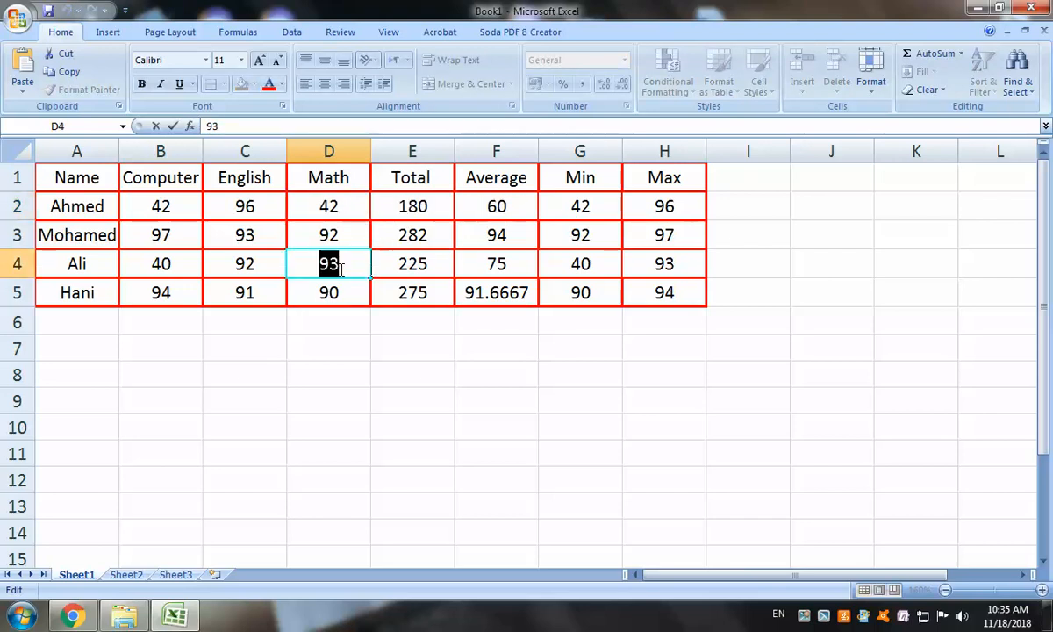
type("41")
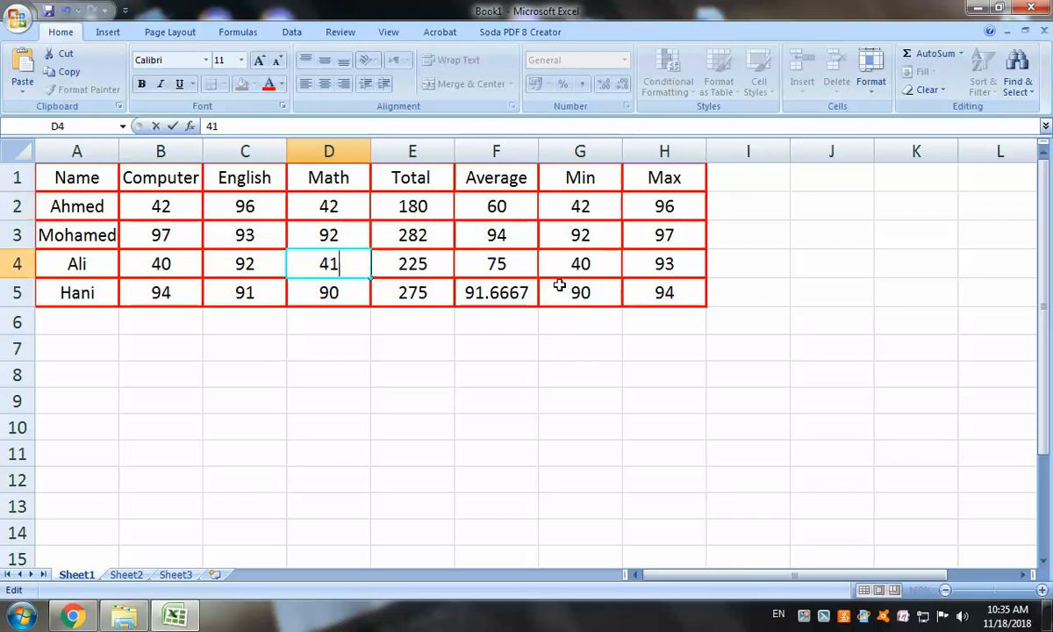
left_click(529, 240)
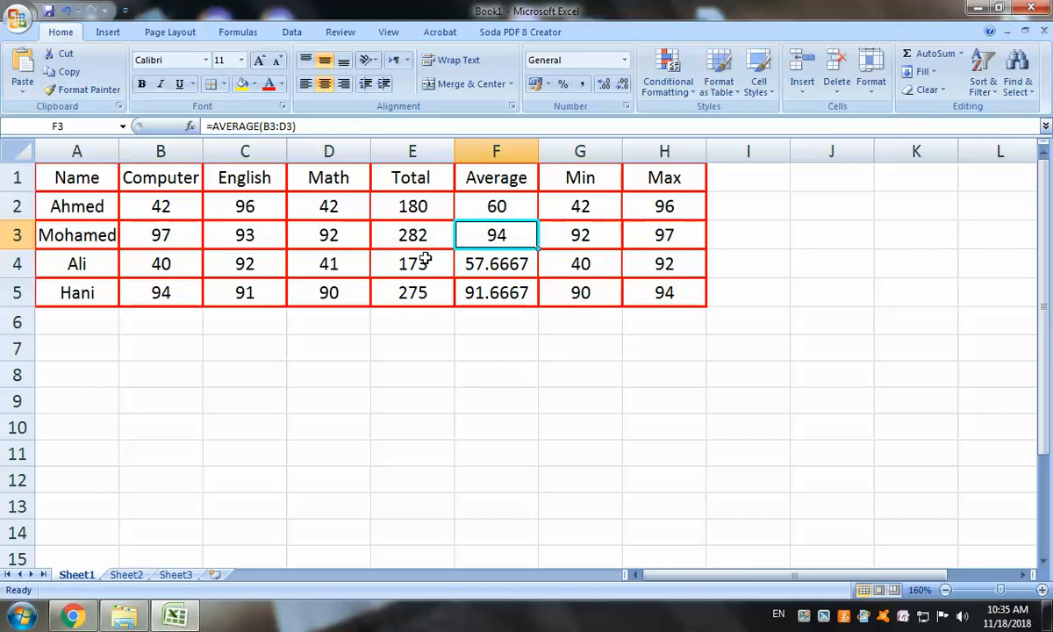
Replace Ahmed's English mark in C2 with 80
left_click(246, 207)
double_click(245, 207)
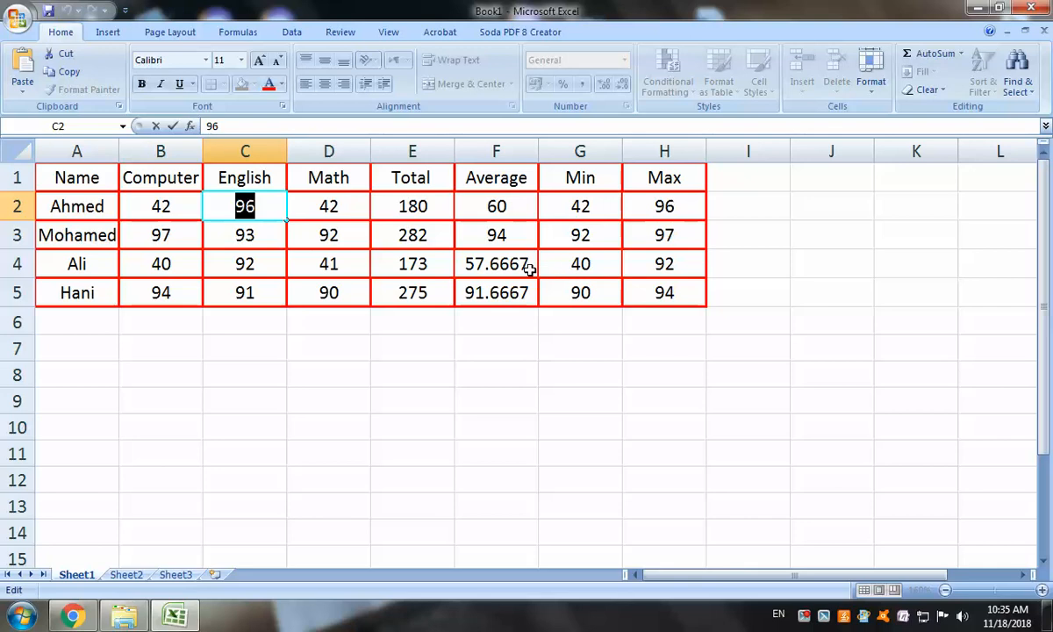
type("80")
key("Return")
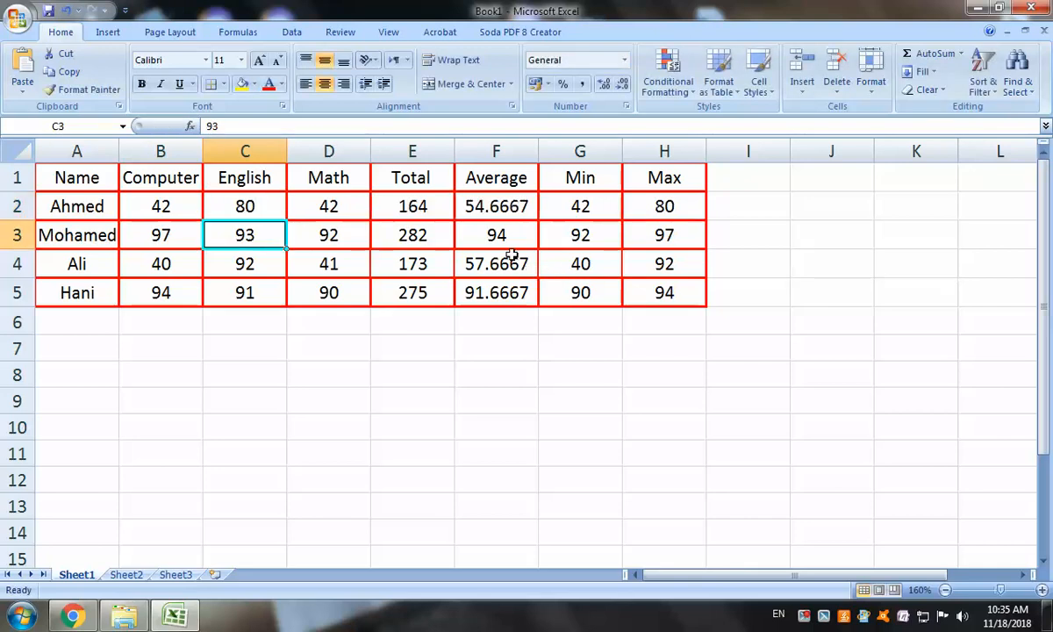
Add the heading 'Note' in cell I1, then start an =IF formula in I2
left_click(769, 180)
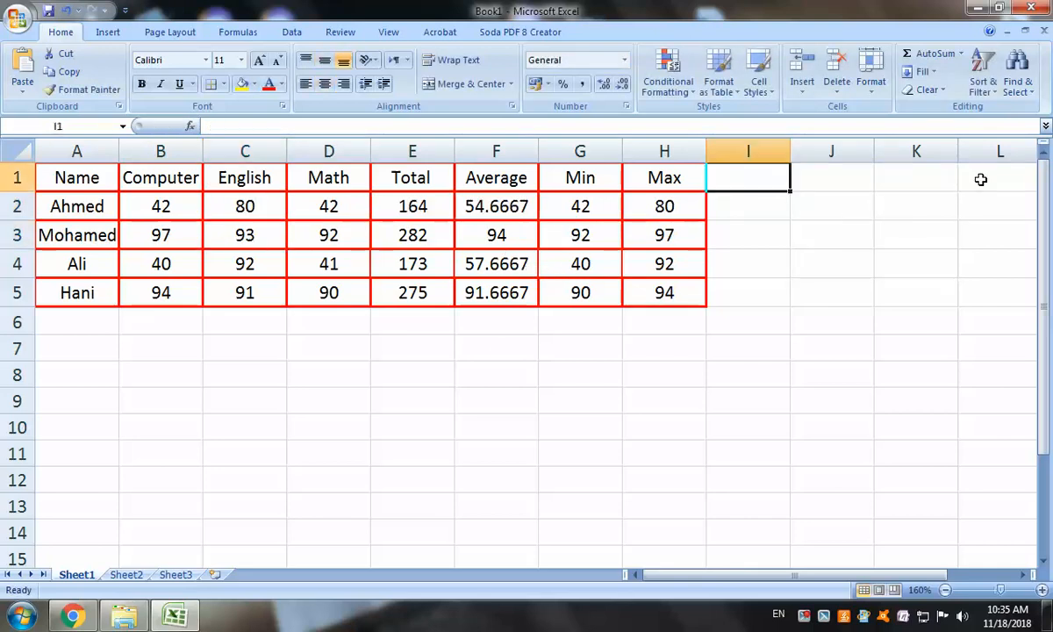
type("N")
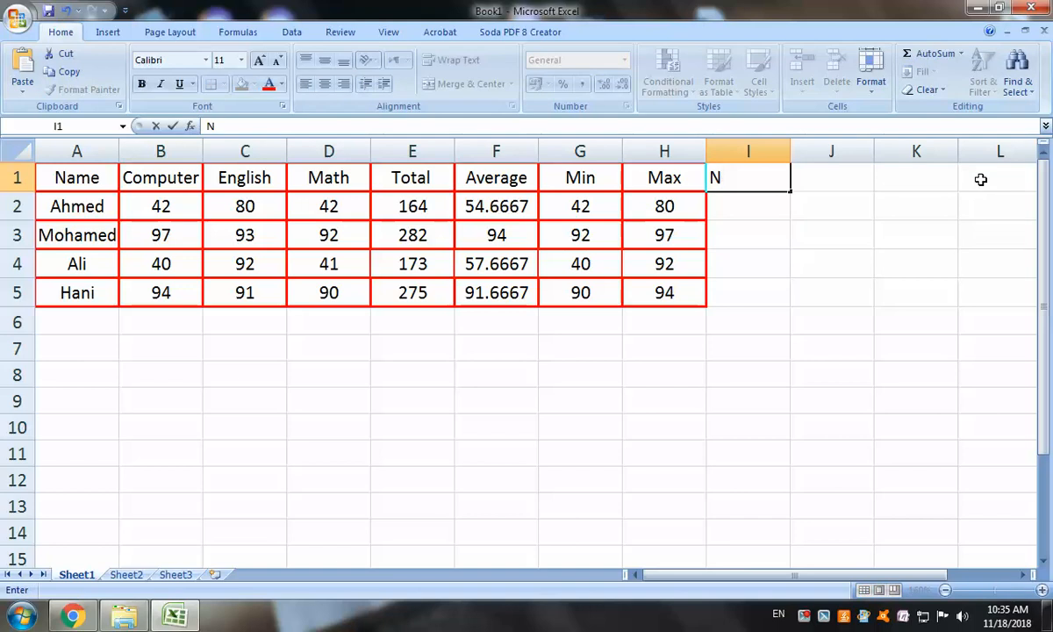
type("ote")
left_click(743, 211)
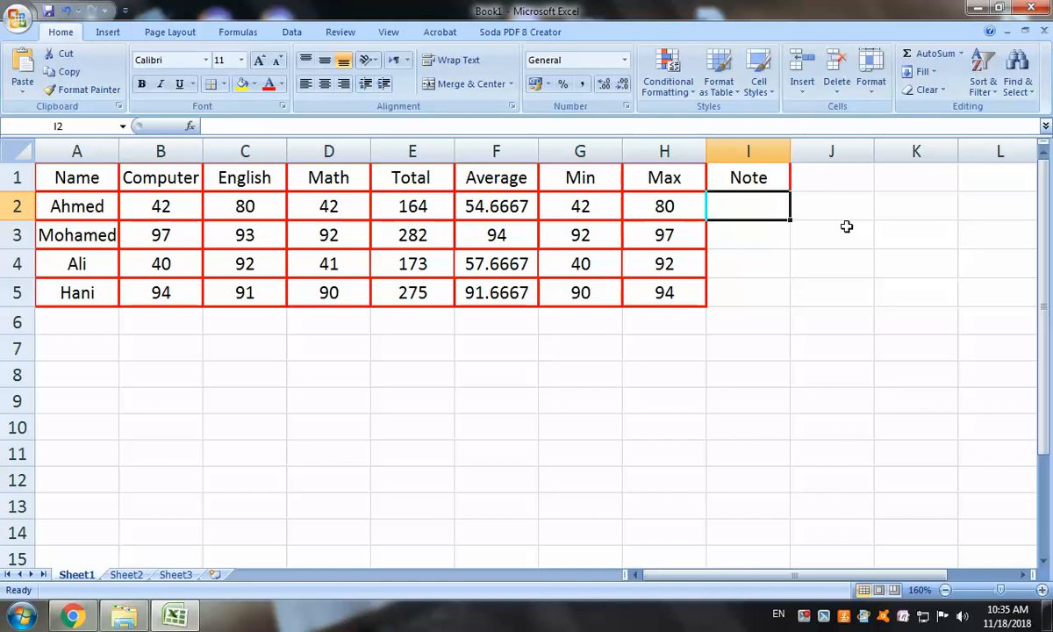
type("=")
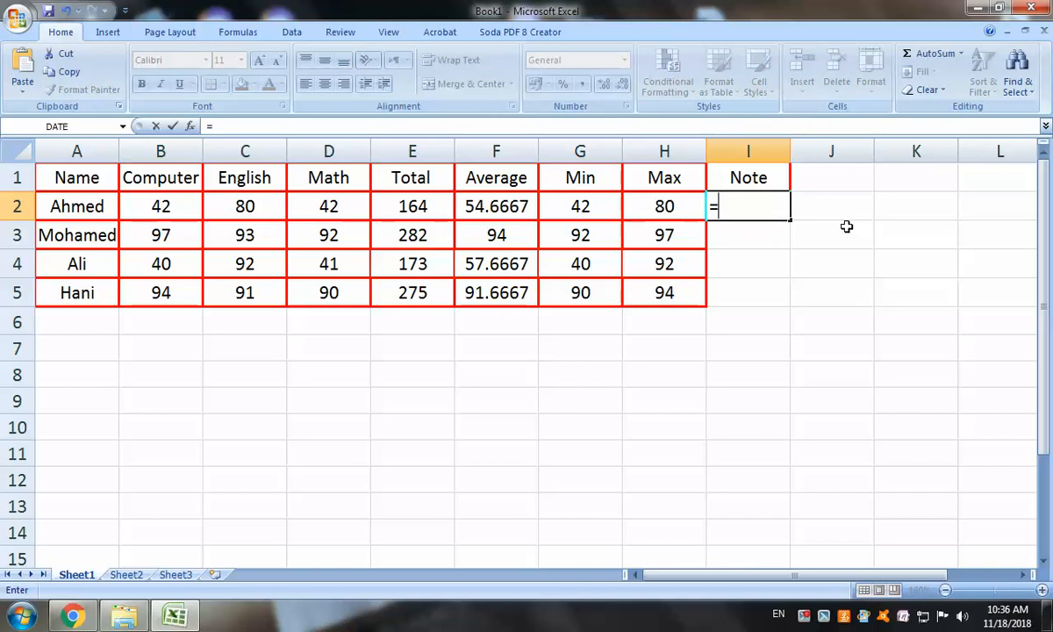
type("if")
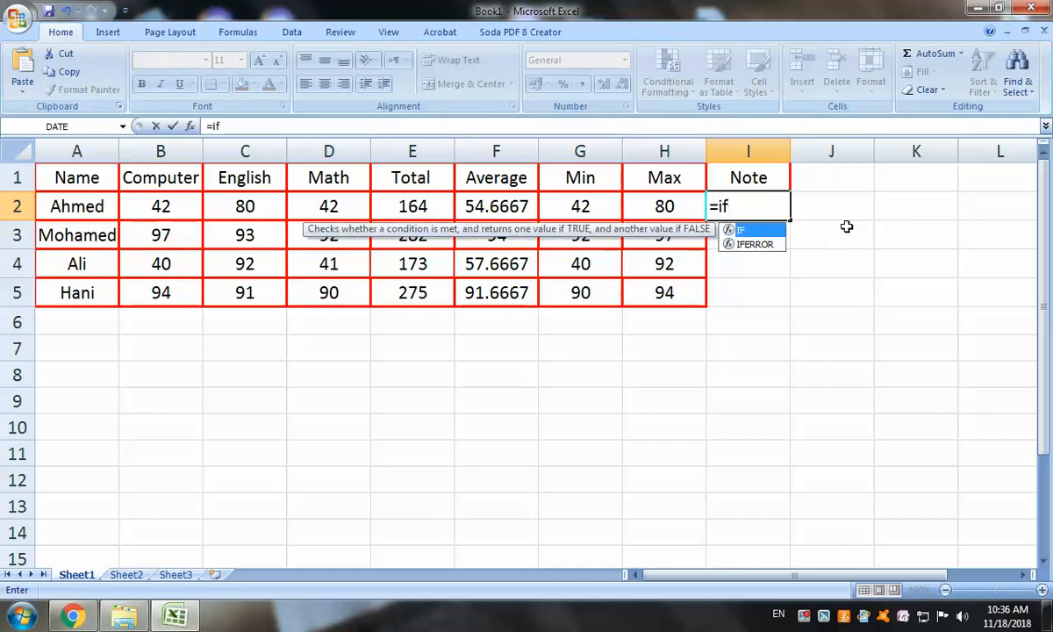
Fill in the IF arguments in I2: test F2>=60, returning "Passed" or "Failed"
double_click(741, 230)
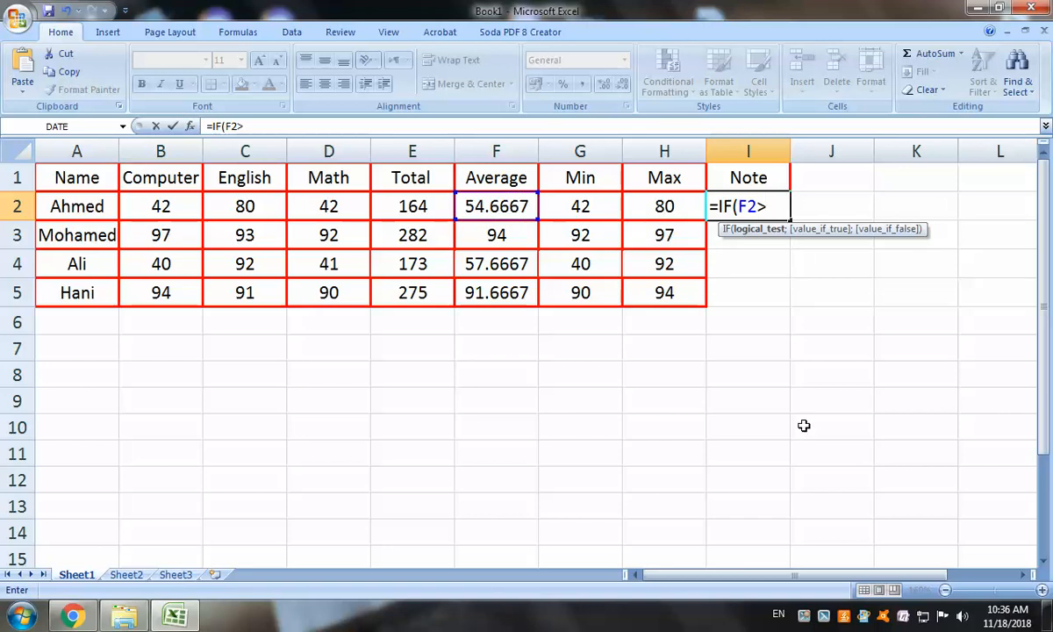
type("=60;")
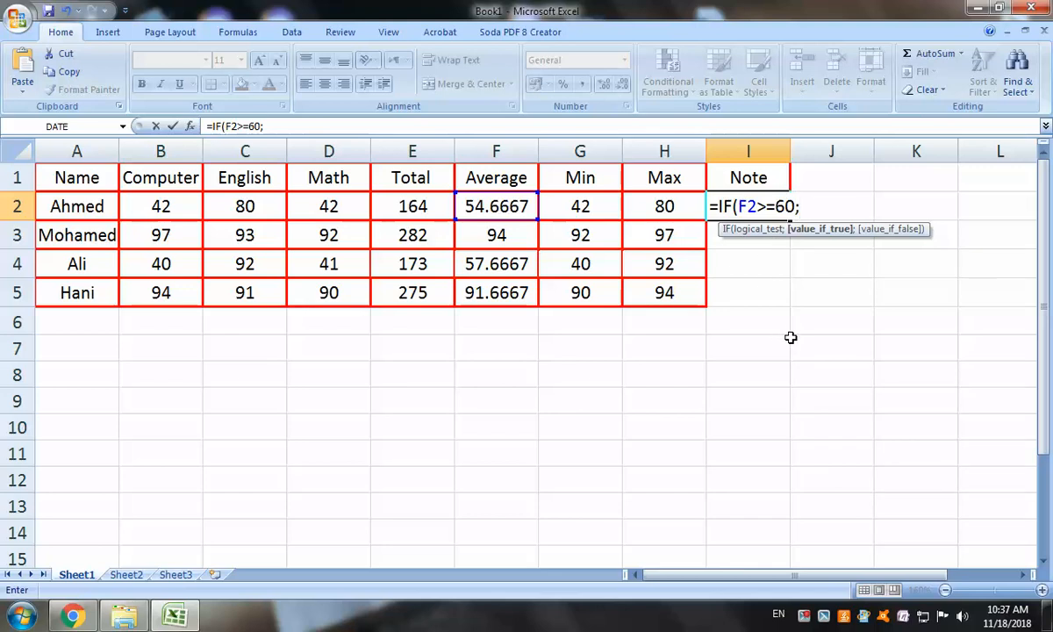
type("\"")
type("Passed")
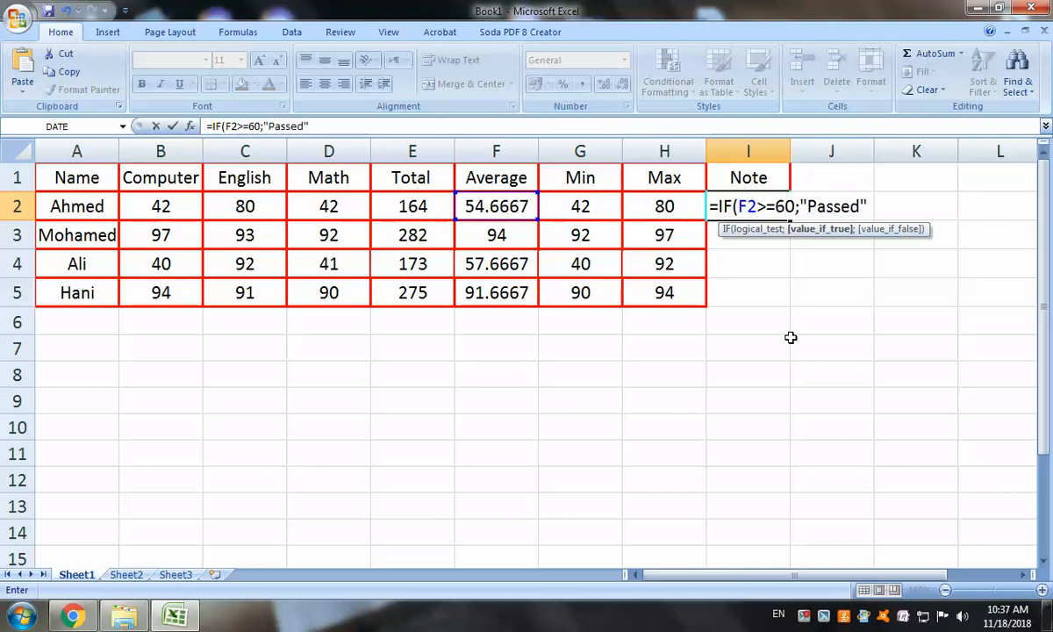
type("\"")
type(";")
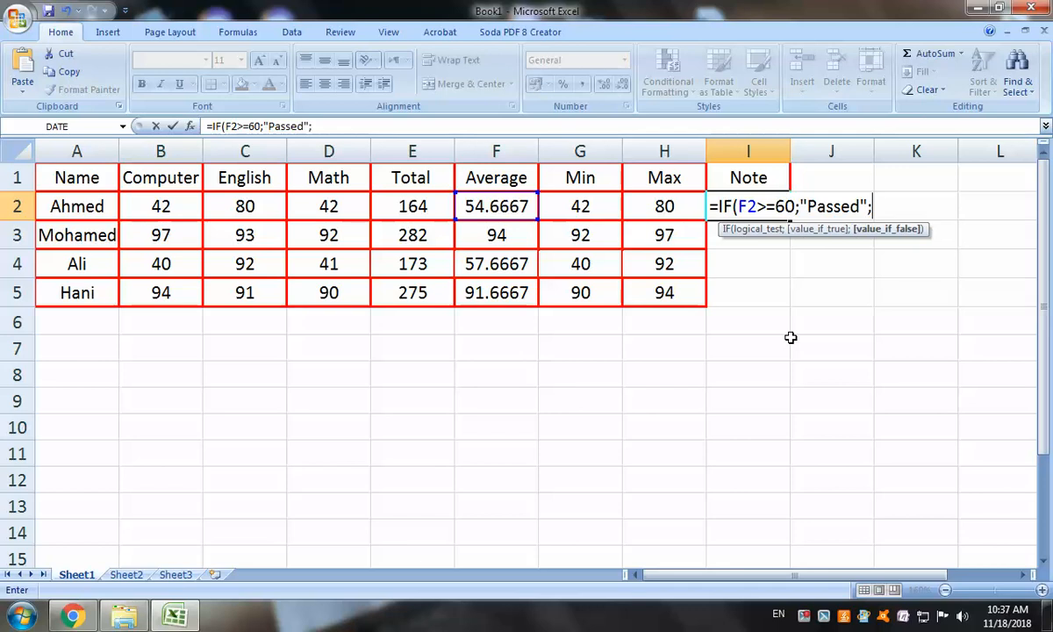
type(":Failed")
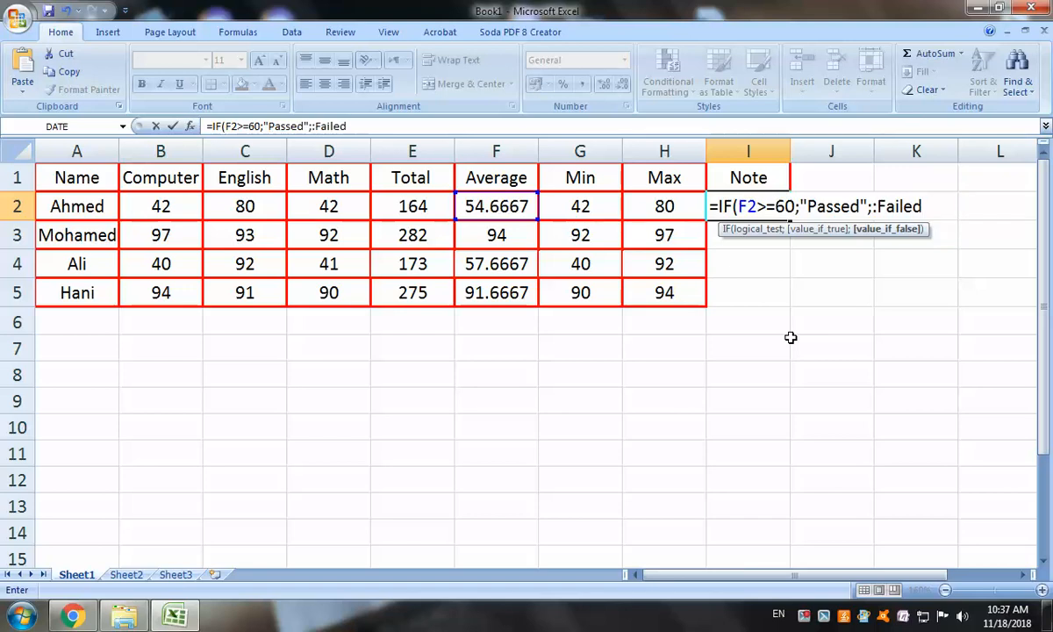
type("\")")
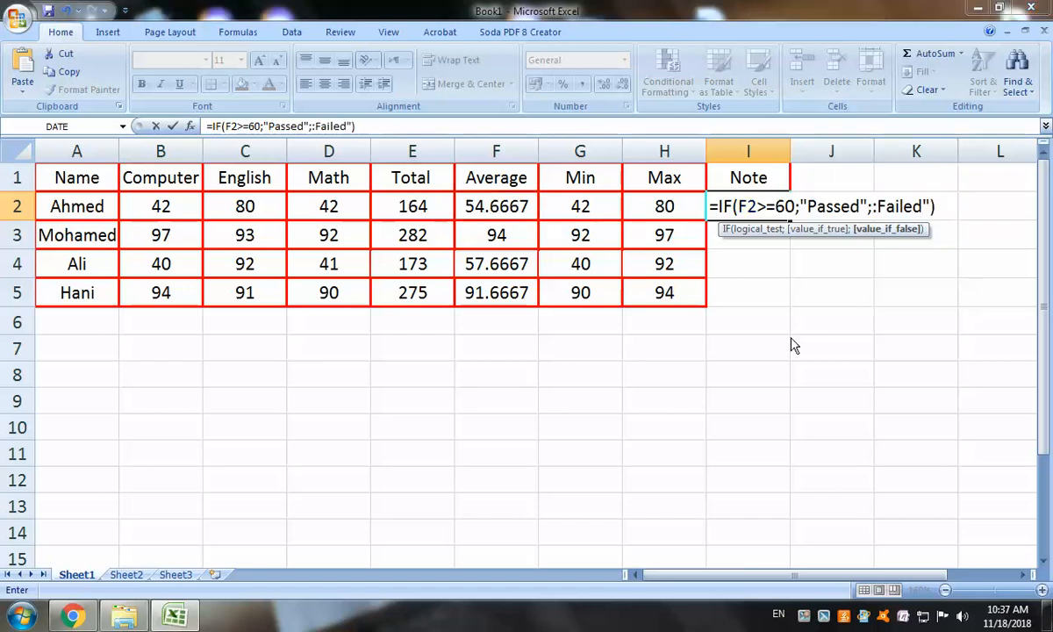
Fix the formula error by removing the stray character and accepting Excel's quoting correction
key("Return")
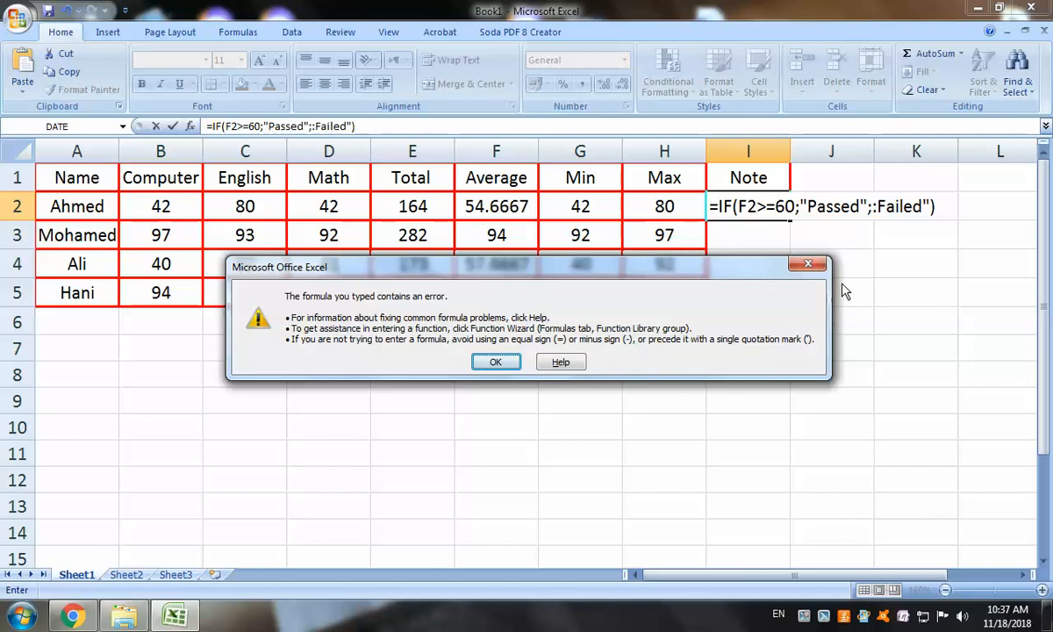
left_click(495, 362)
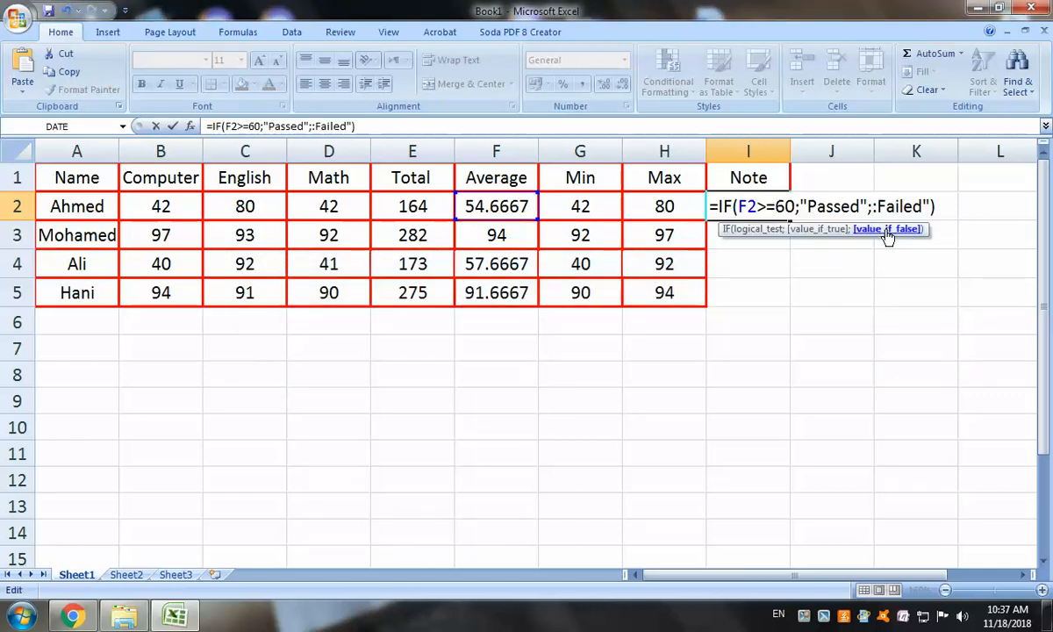
key("BackSpace")
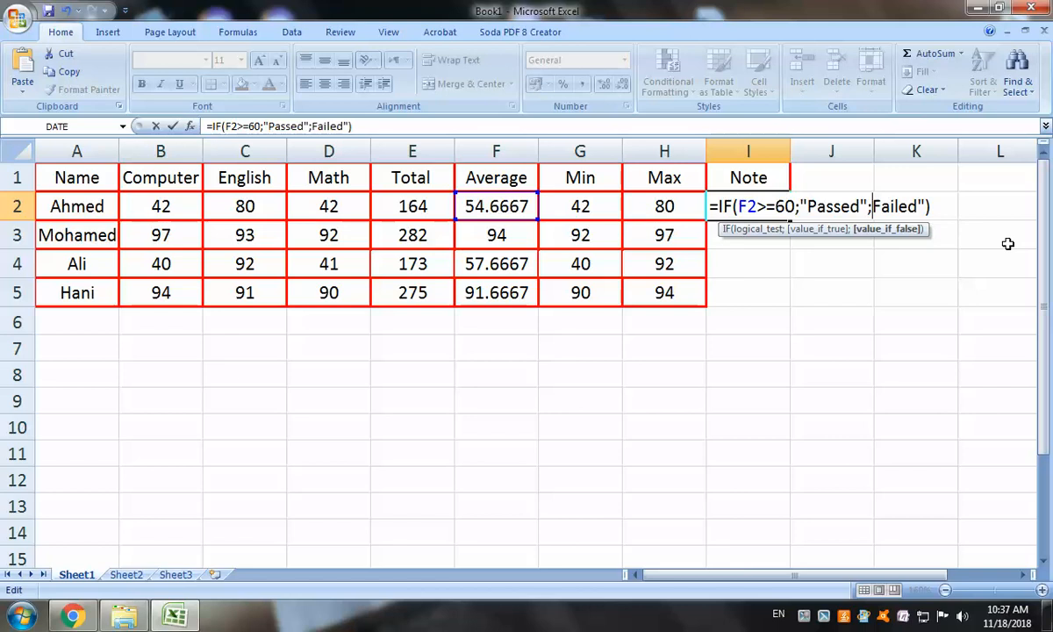
key("Return")
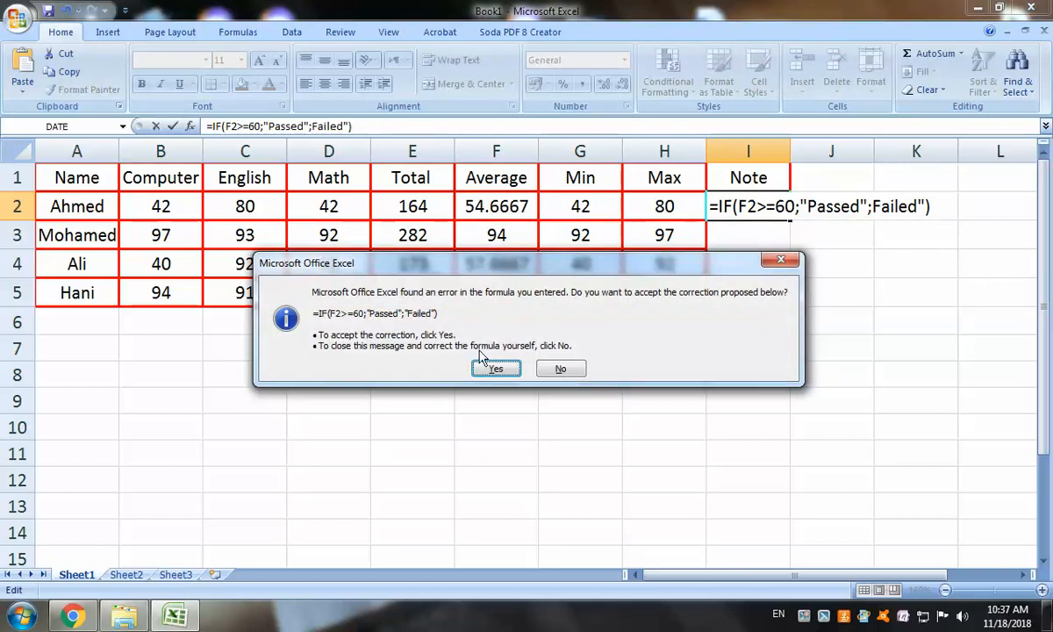
left_click(496, 369)
Recheck I2's formula =IF(F2>=60;"Passed";"Failed"), which shows Failed
left_click(760, 213)
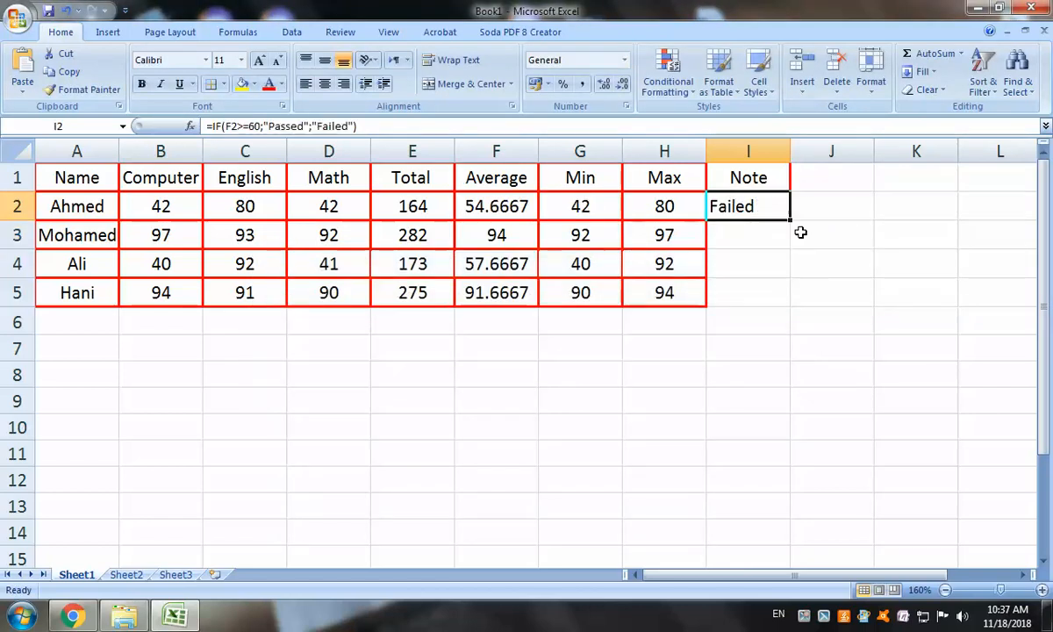
double_click(754, 215)
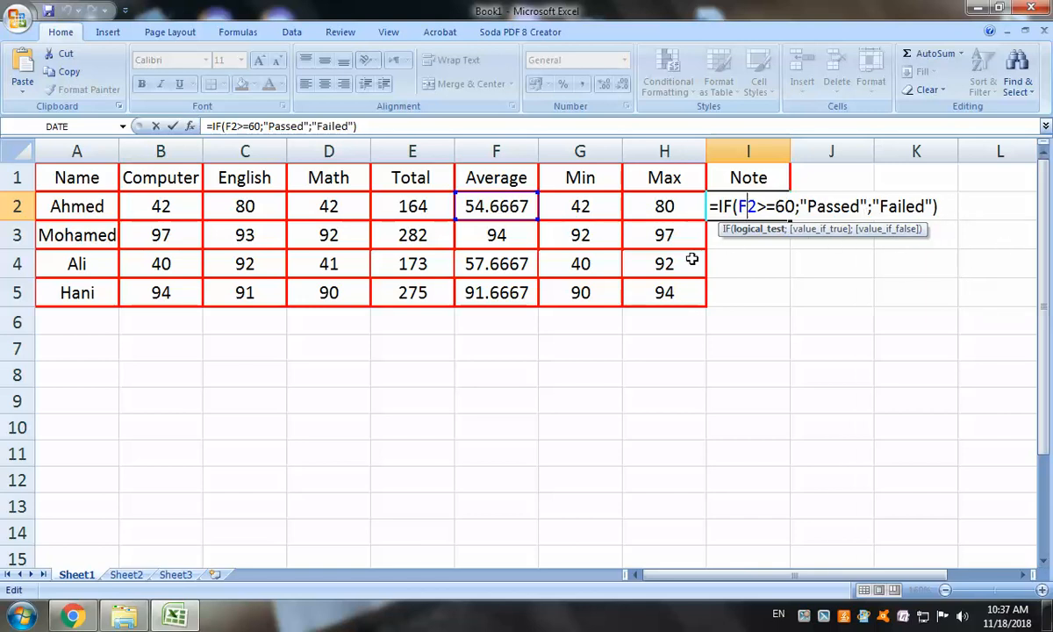
key("Return")
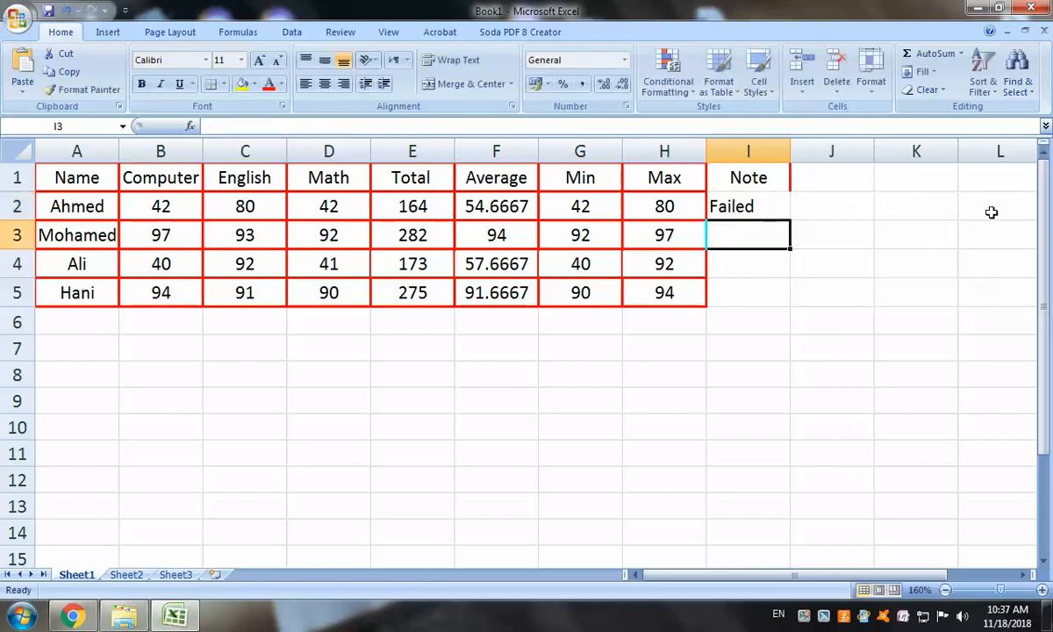
left_click(738, 206)
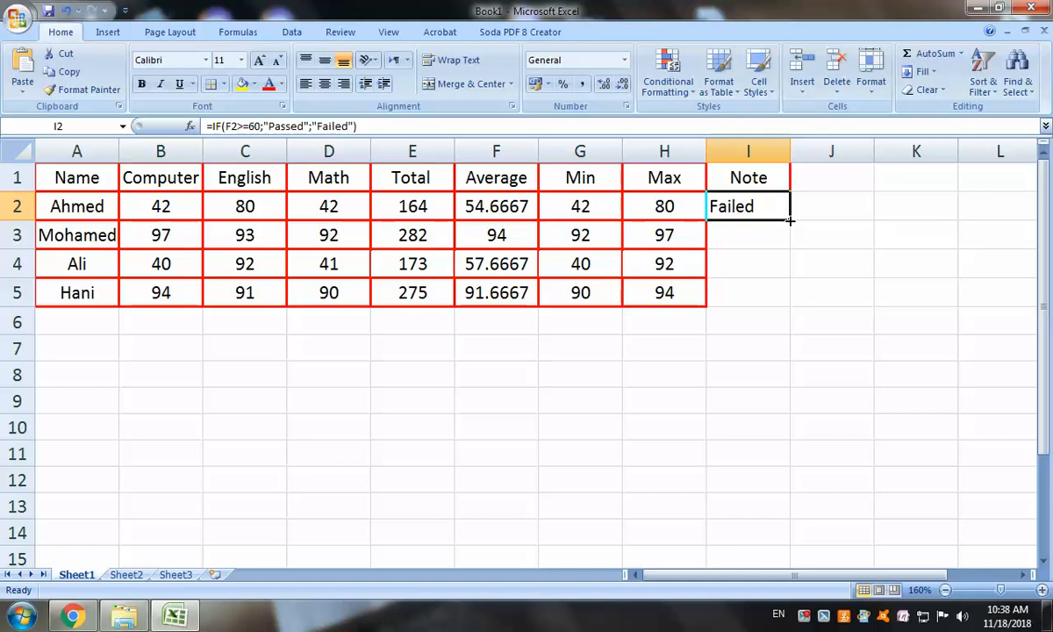
Copy the IF formula down to I5 and give I2:I5 red outline and inside borders
left_click_drag(790, 221, 792, 298)
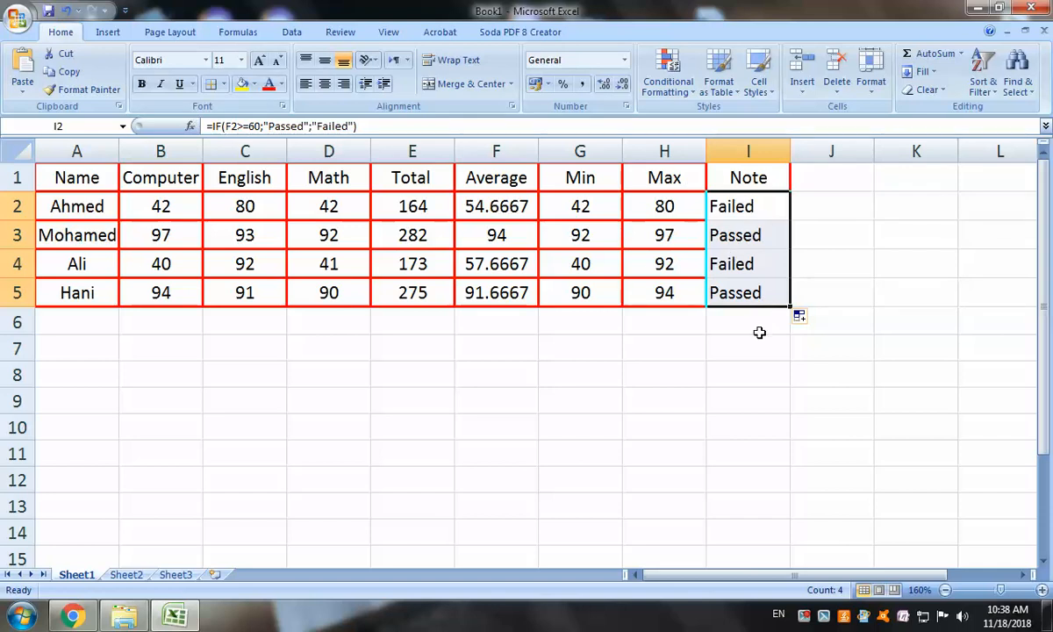
left_click(226, 84)
left_click(295, 475)
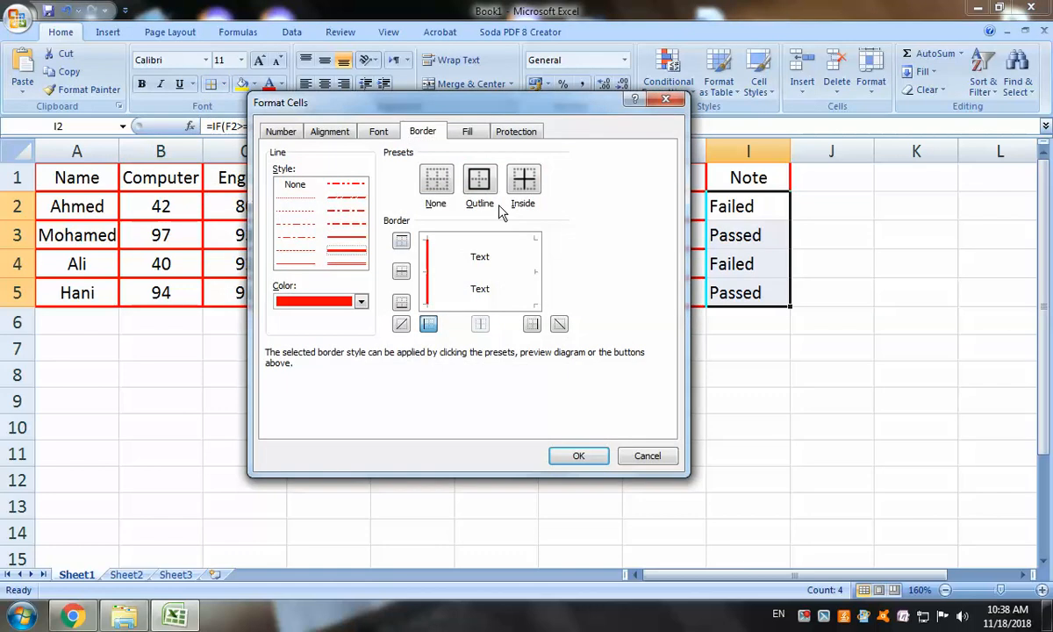
left_click(479, 181)
left_click(528, 186)
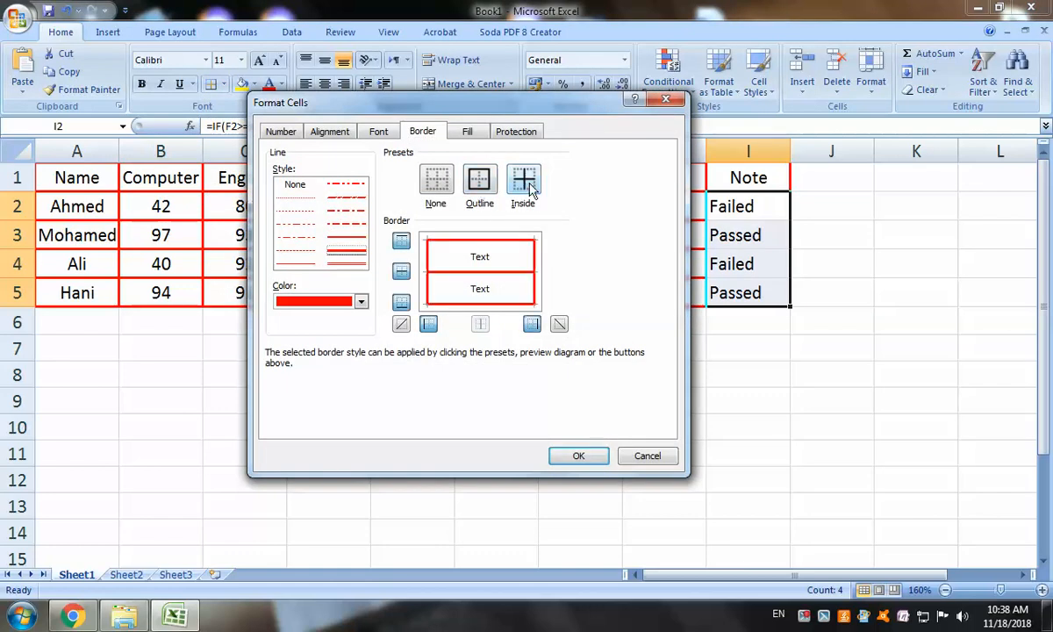
left_click(578, 455)
left_click(768, 434)
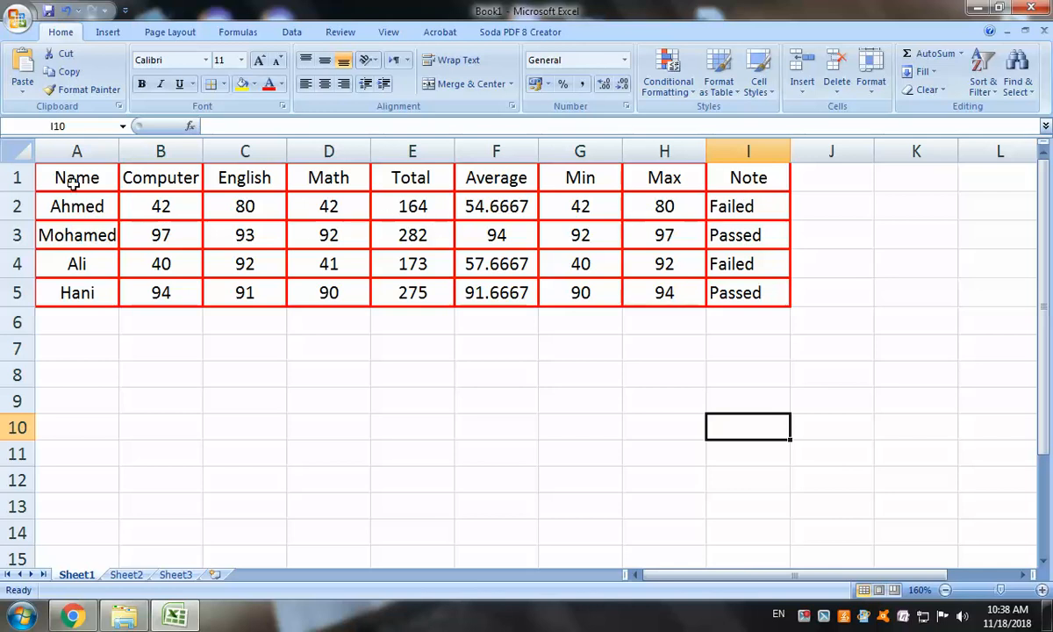
Shade the table range A1:I5 with a light blue fill colour
left_click_drag(79, 178, 738, 300)
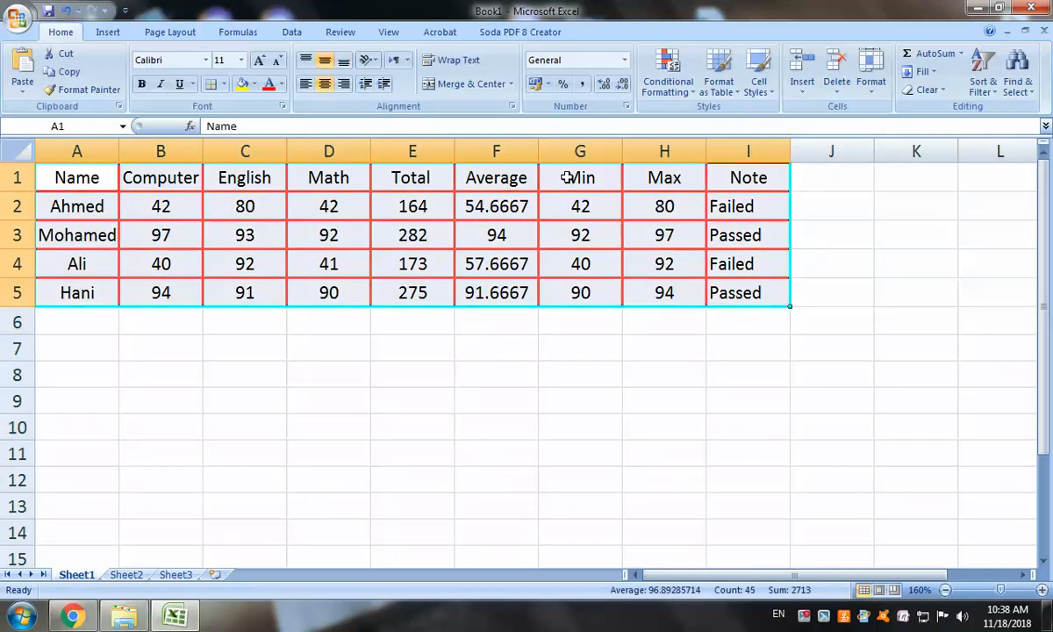
left_click(253, 87)
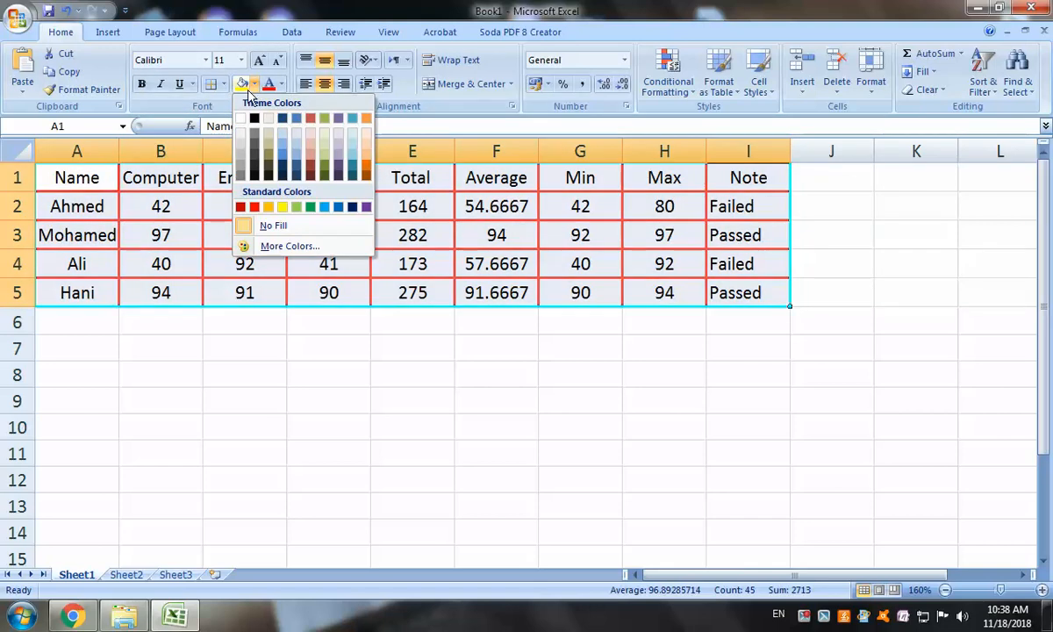
left_click(334, 135)
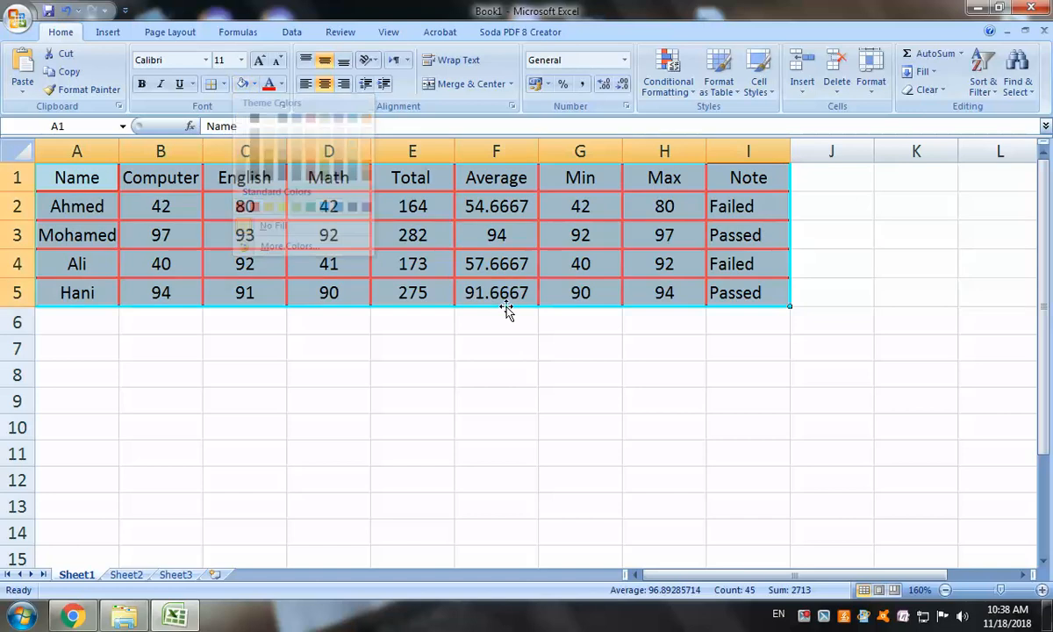
left_click(507, 314)
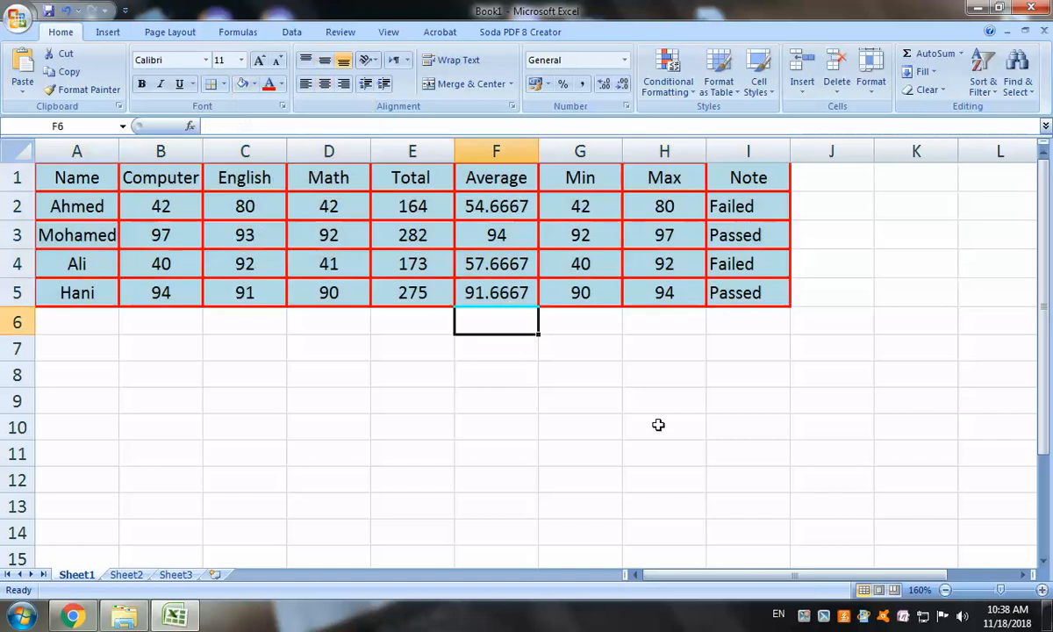
left_click(820, 178)
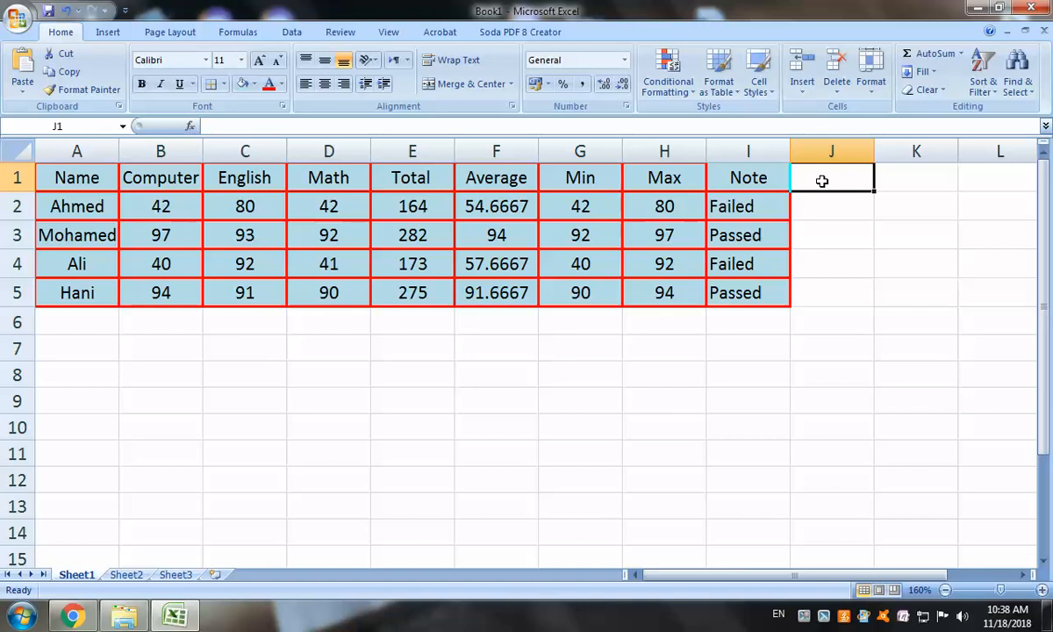
Add the header 'Count' in J1 and =COUNT(A1:I5) in J2, returning 28
type("Coun")
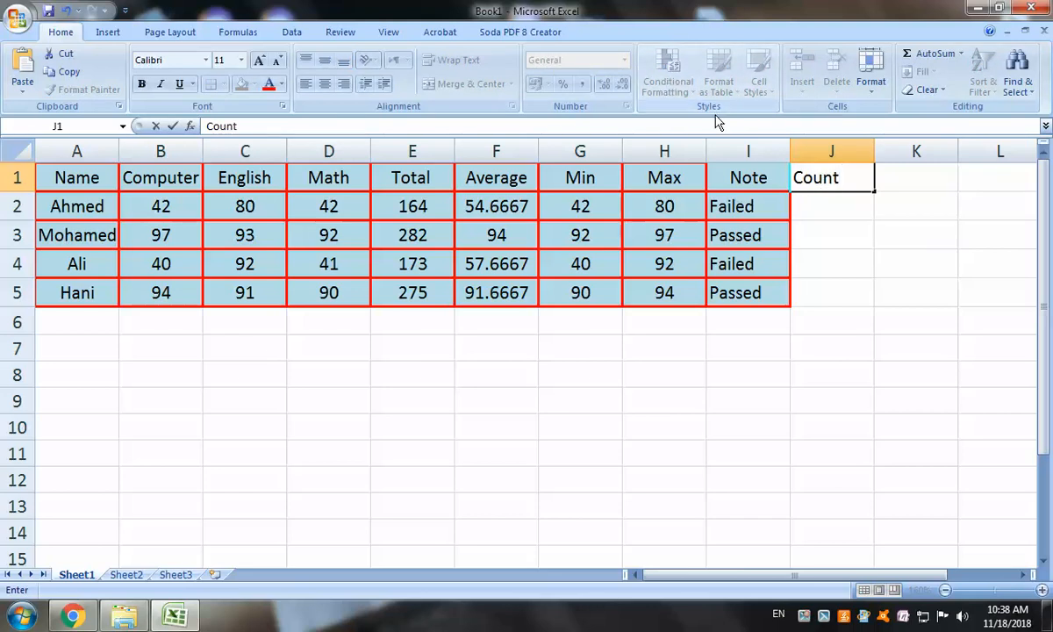
type("t")
left_click(816, 208)
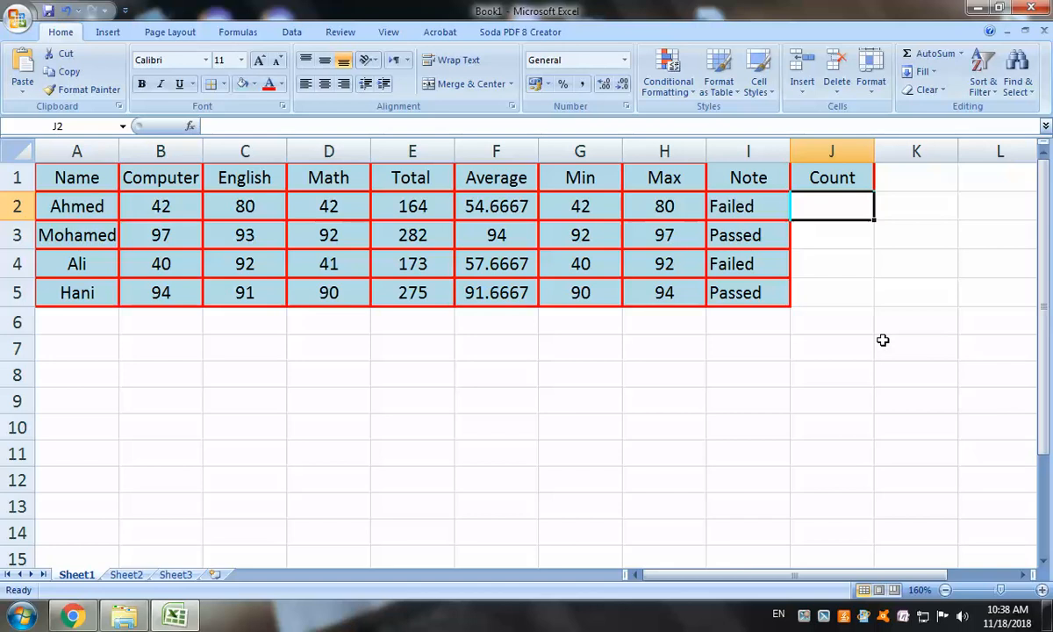
type("=")
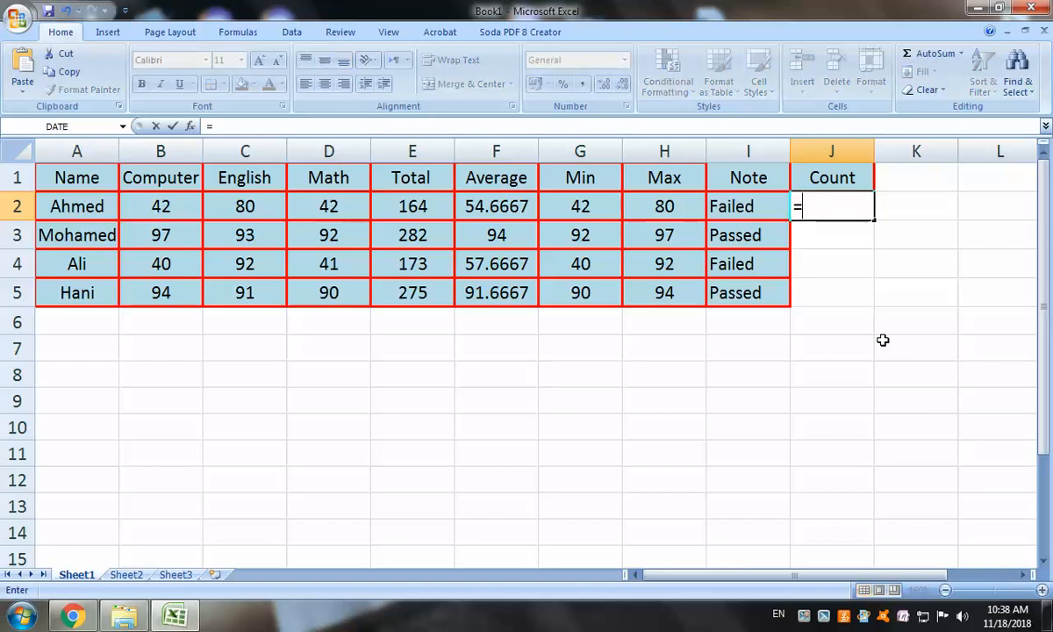
type("count")
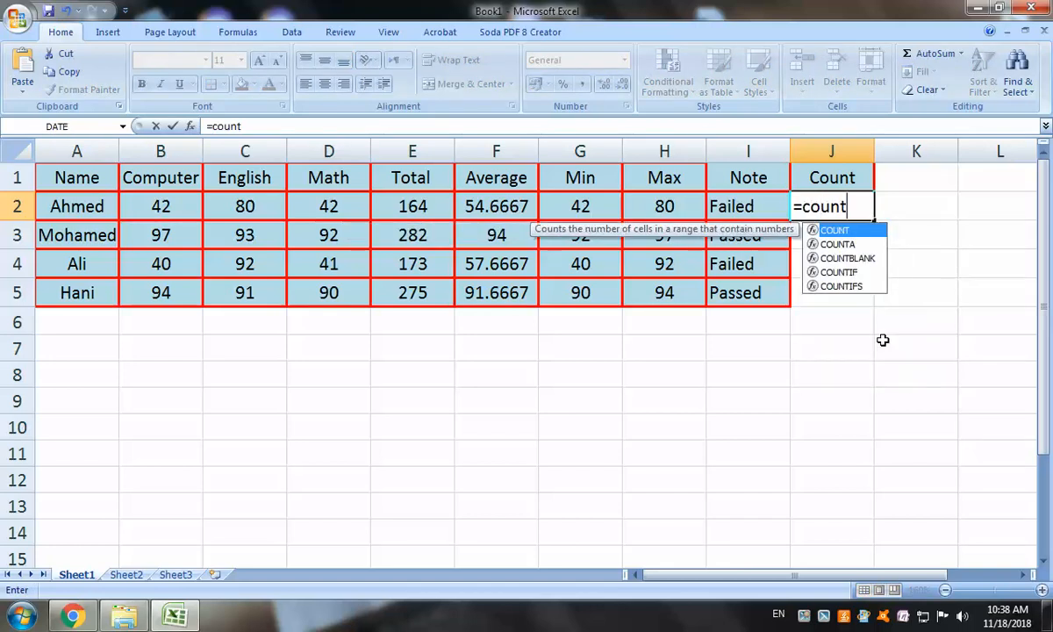
double_click(832, 230)
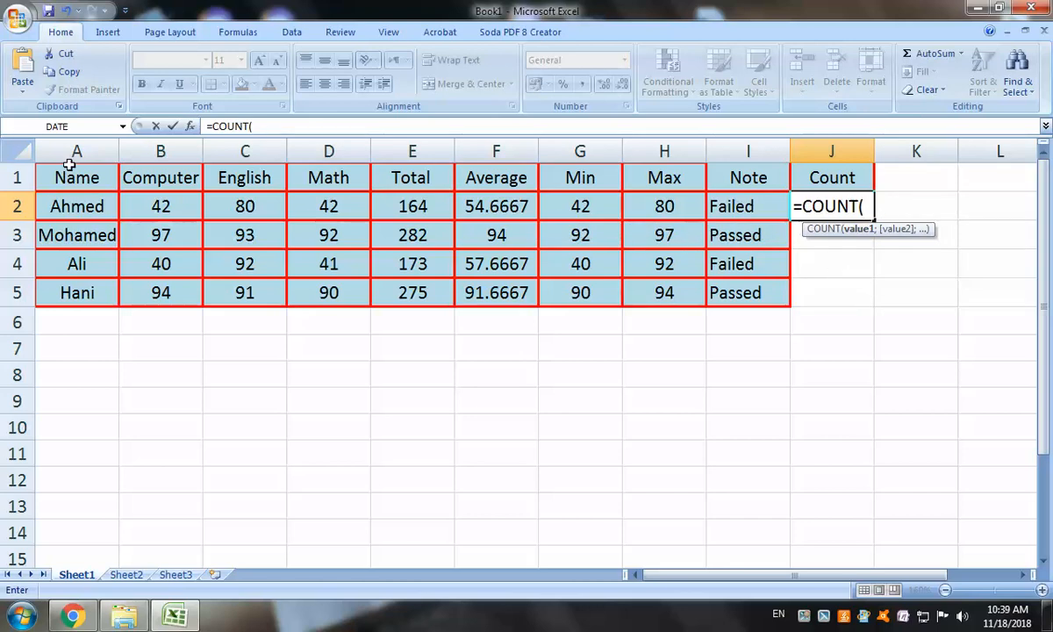
left_click_drag(76, 169, 769, 276)
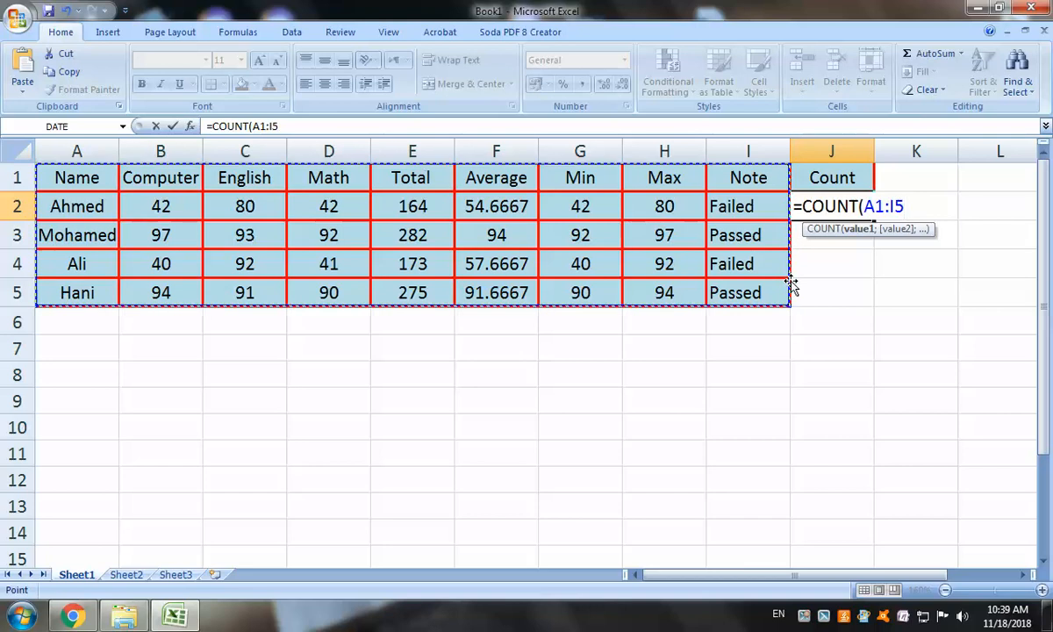
type(")")
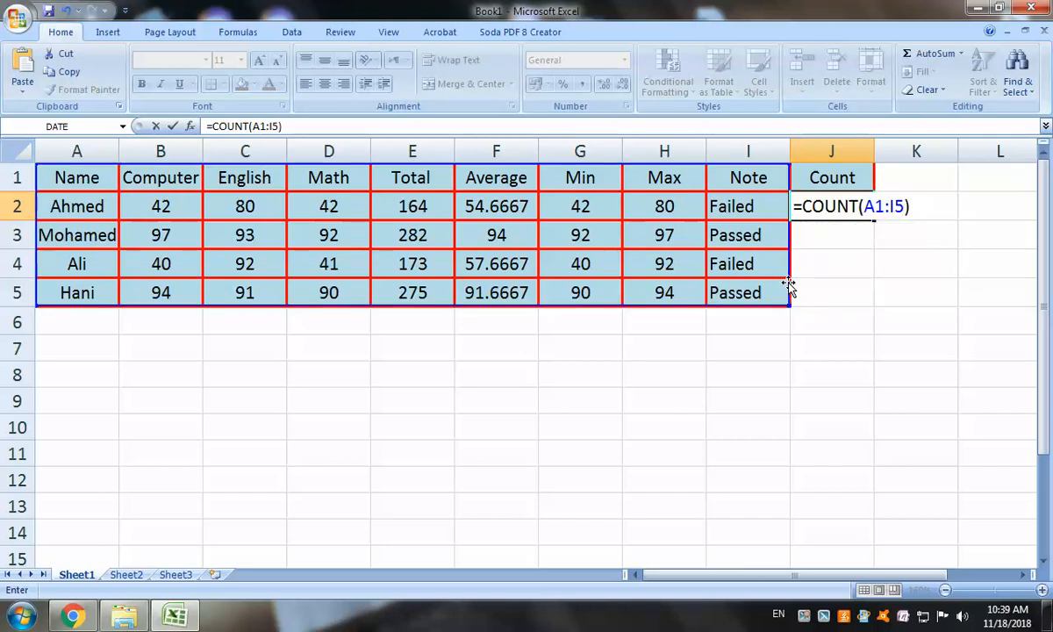
key("Return")
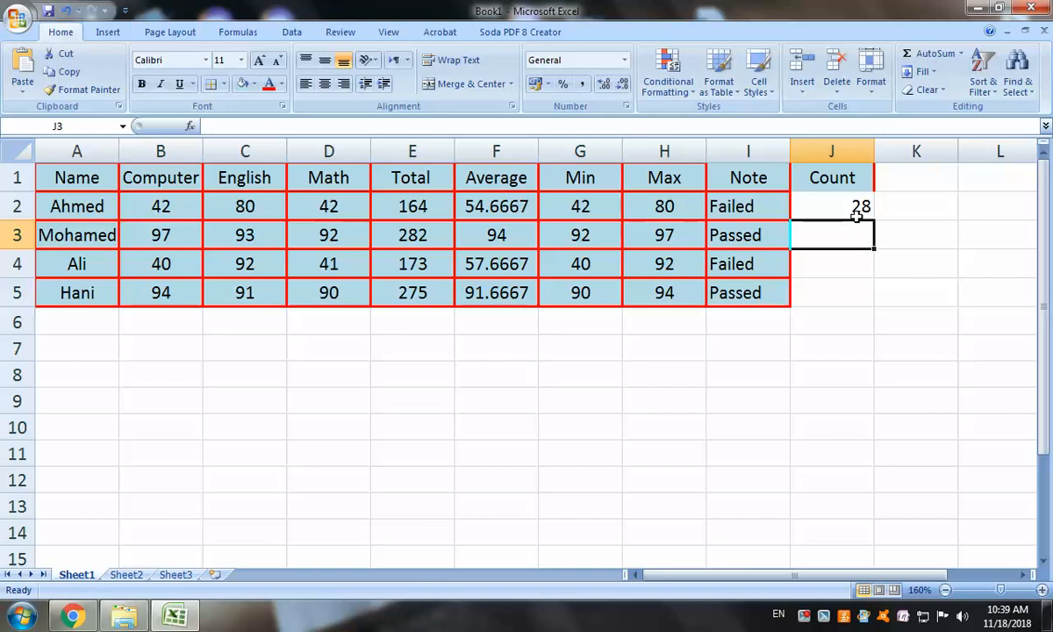
left_click(924, 185)
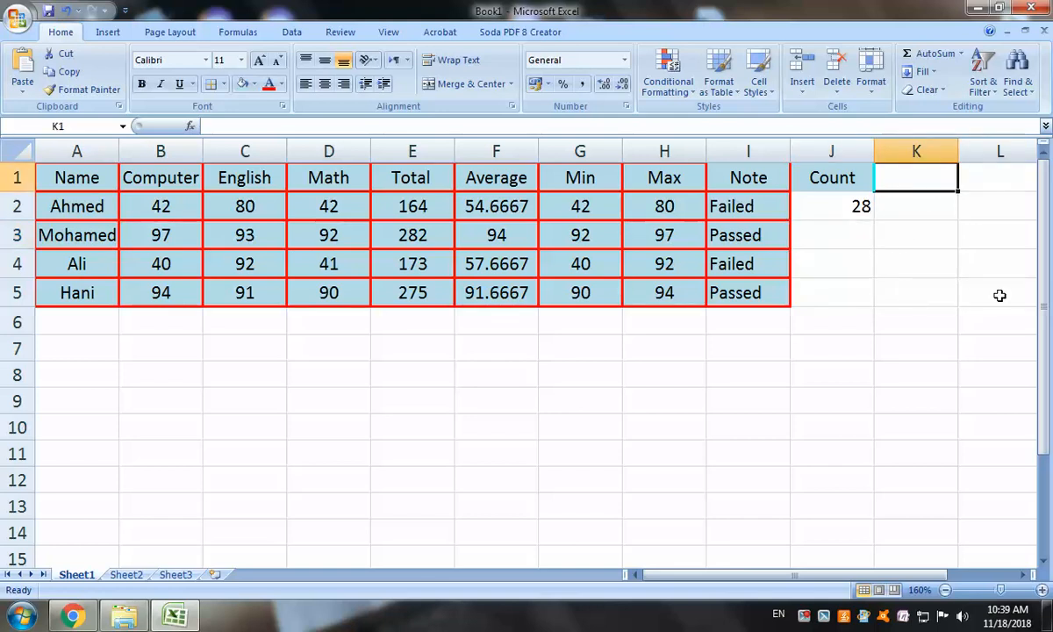
Type the header 'C. Blank' in cell K1
type("C")
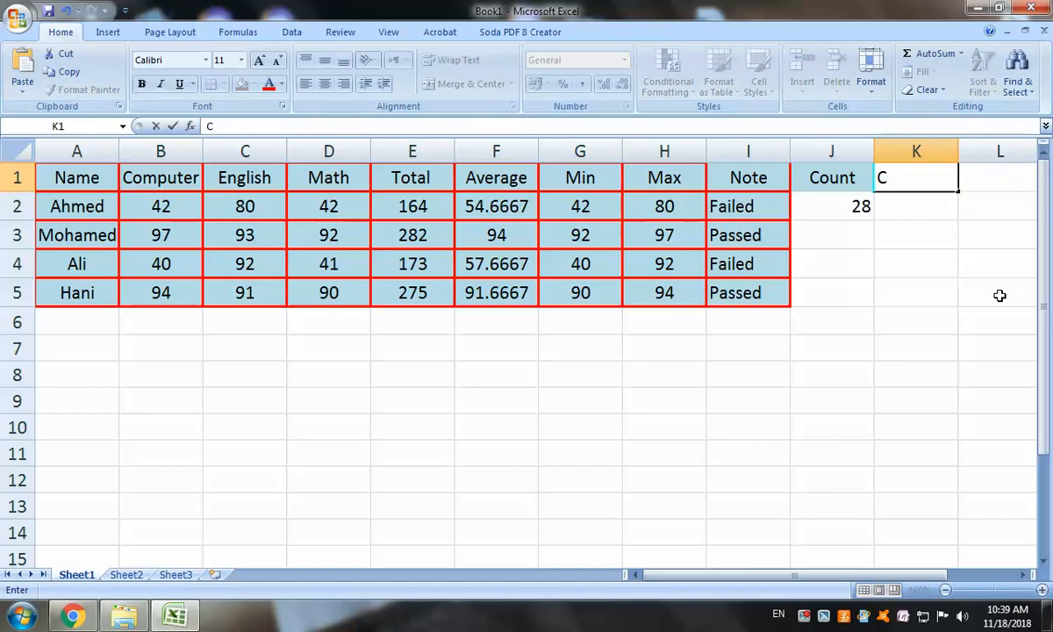
type(". Blanck")
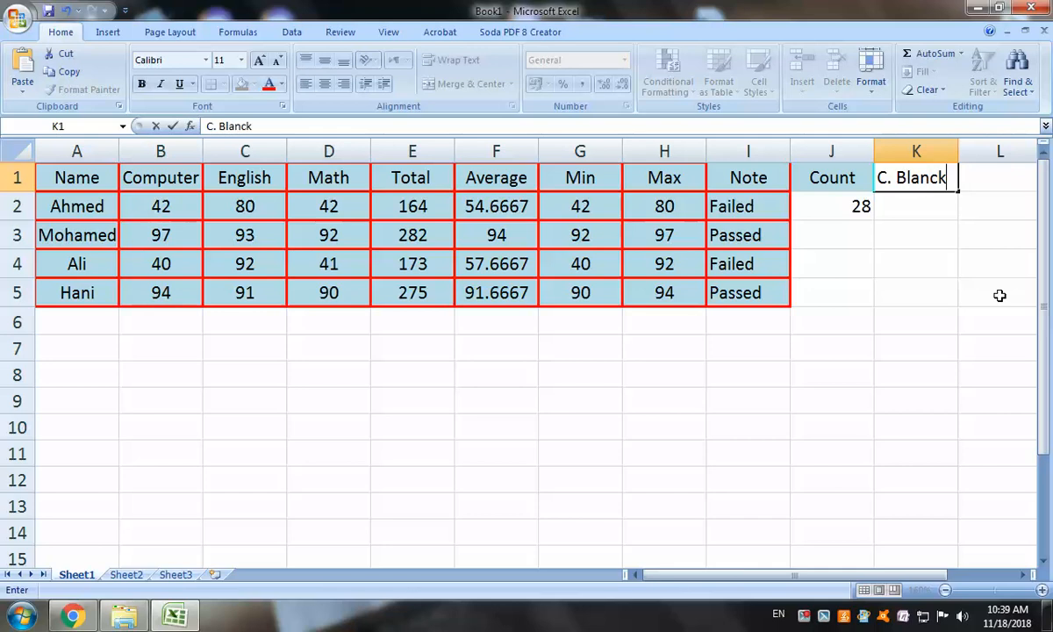
key("BackSpace")
key("BackSpace")
type("k")
left_click(925, 206)
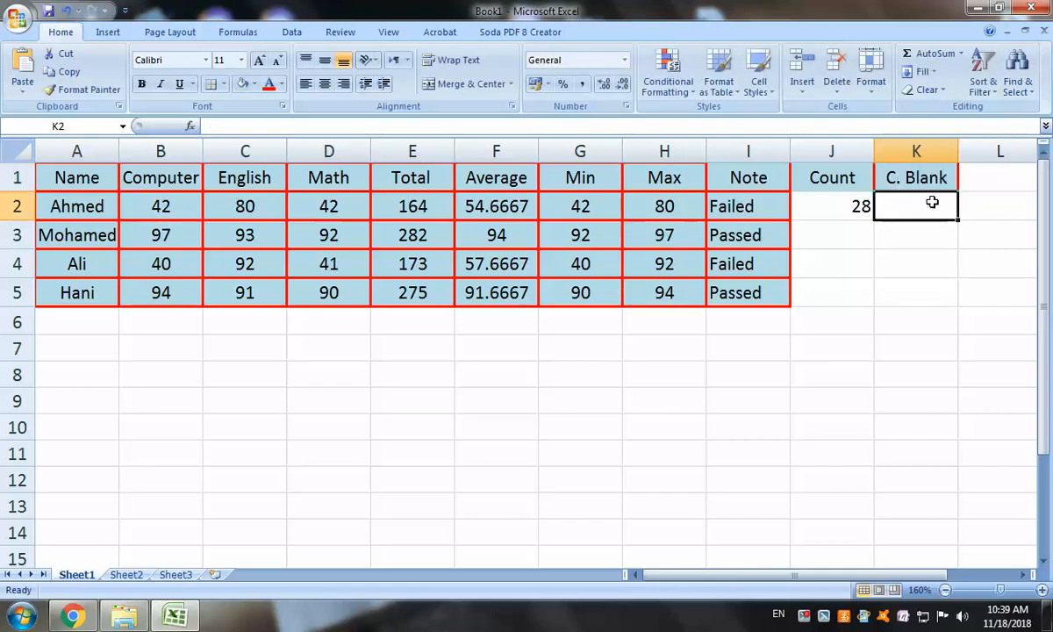
Enter =COUNTBLANK(A1:J5) in K2, returning 3
type("=")
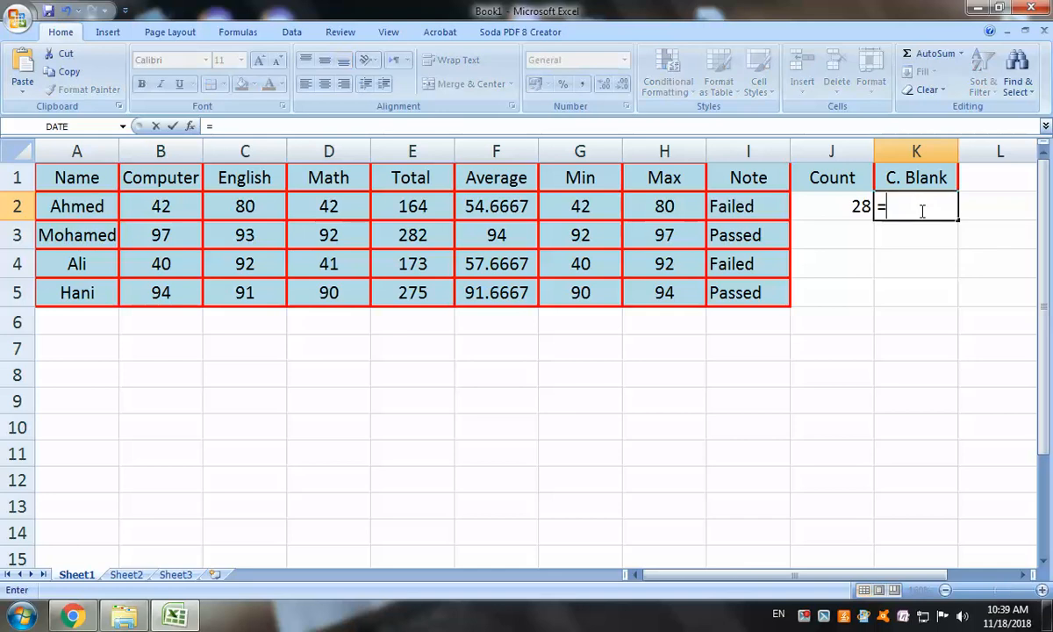
type("c")
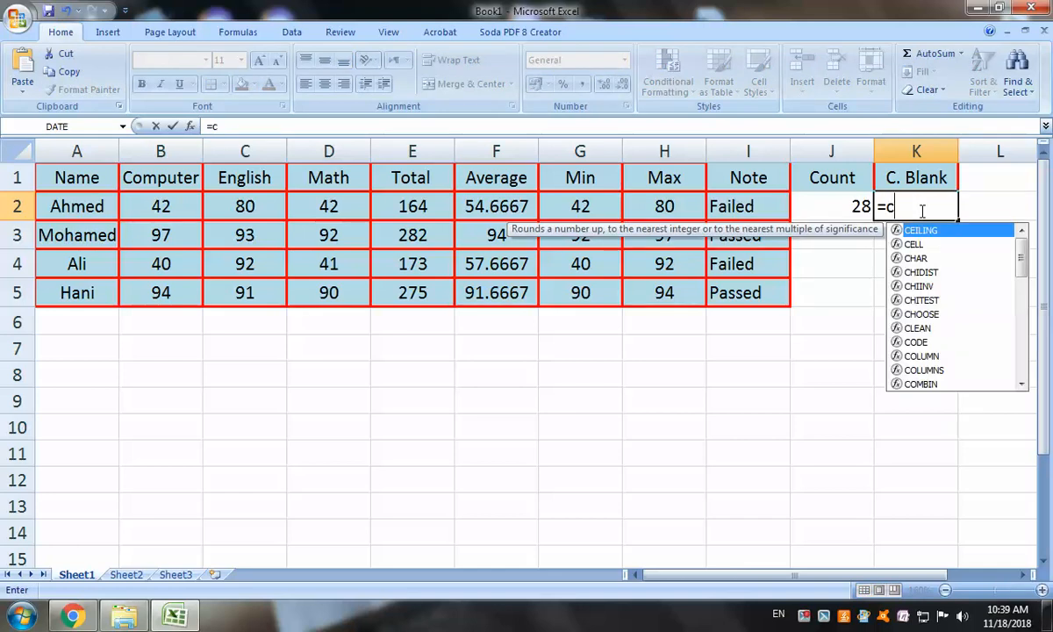
type("ount")
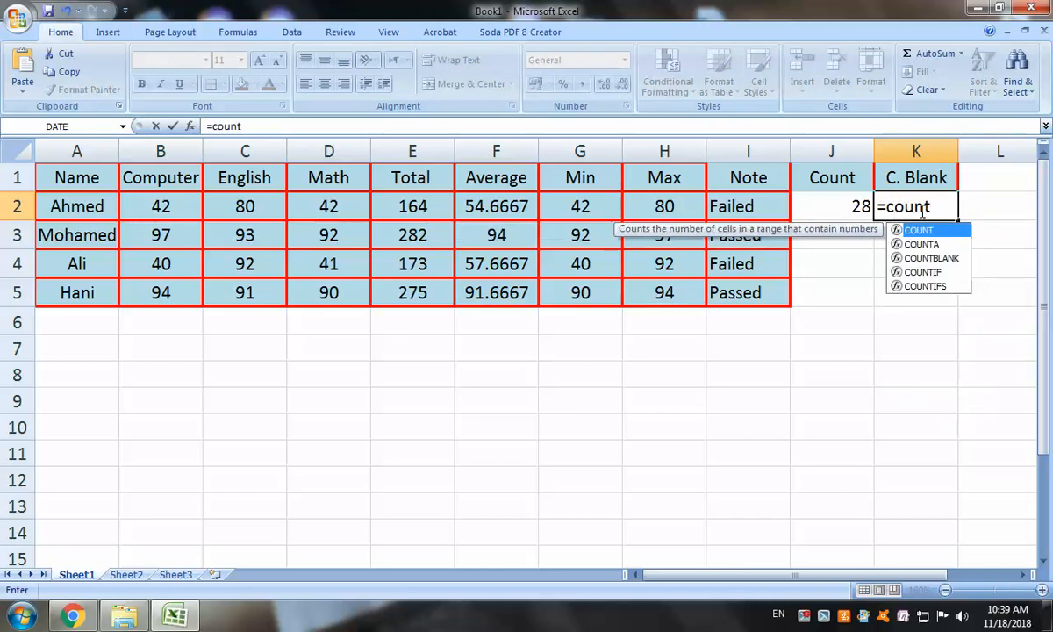
key("Down")
key("Down")
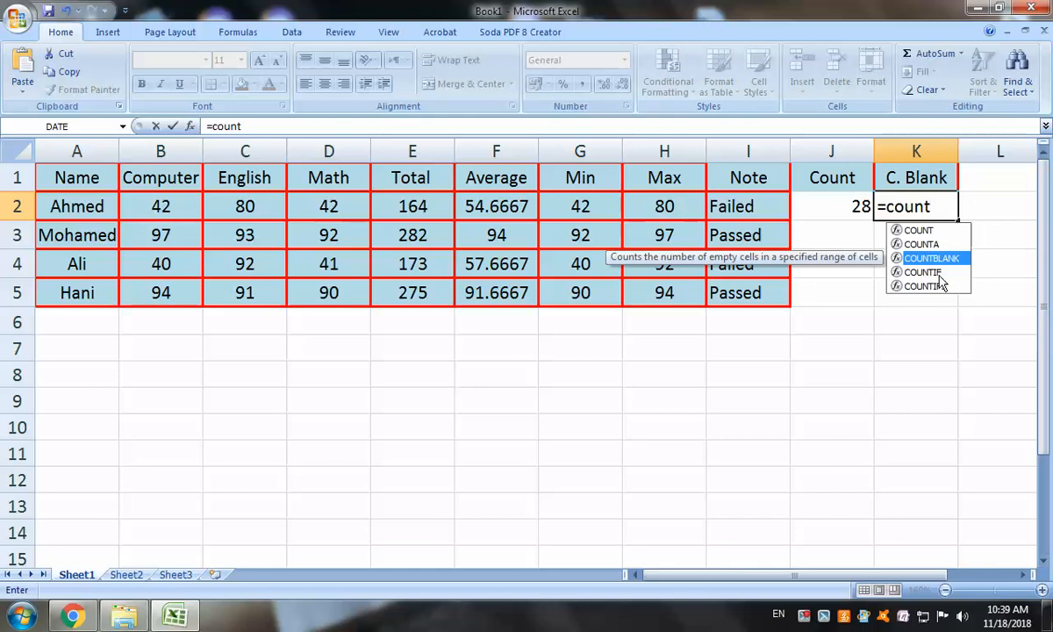
type("t")
key("Tab")
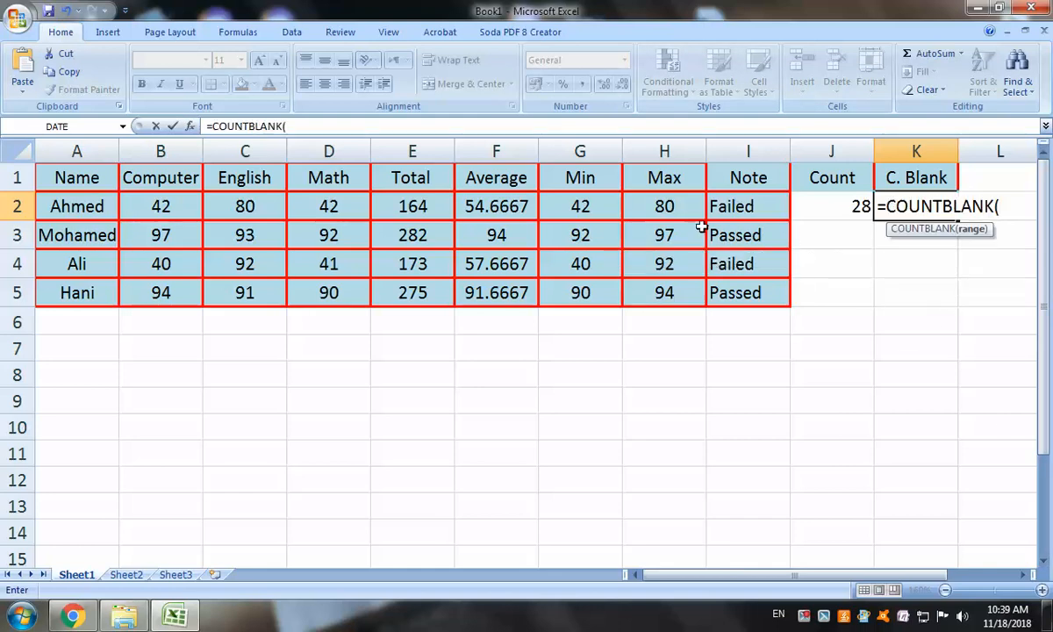
left_click_drag(84, 172, 838, 301)
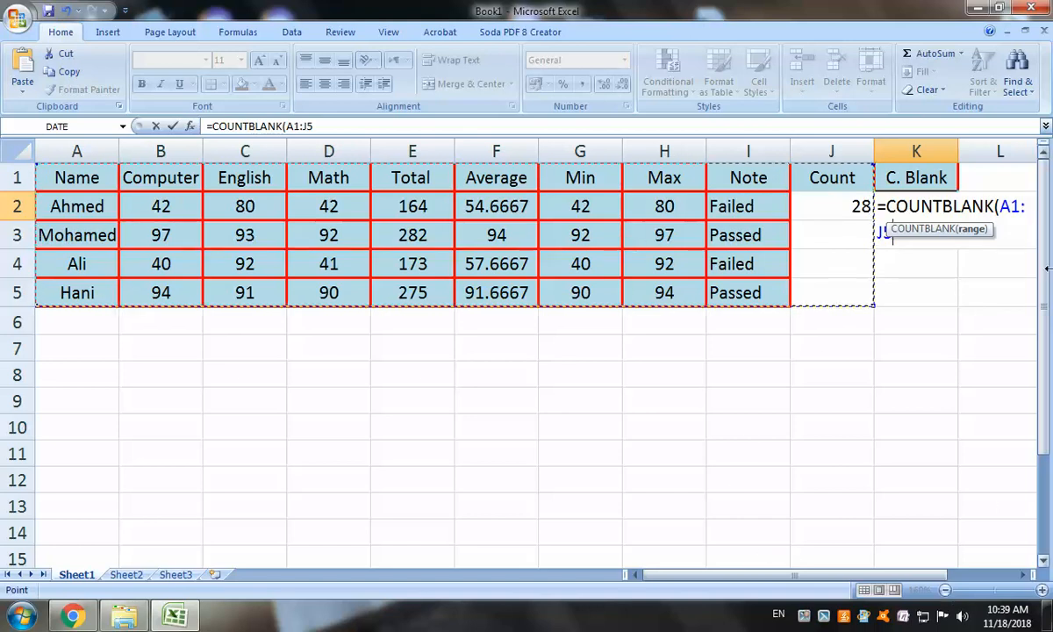
type(")")
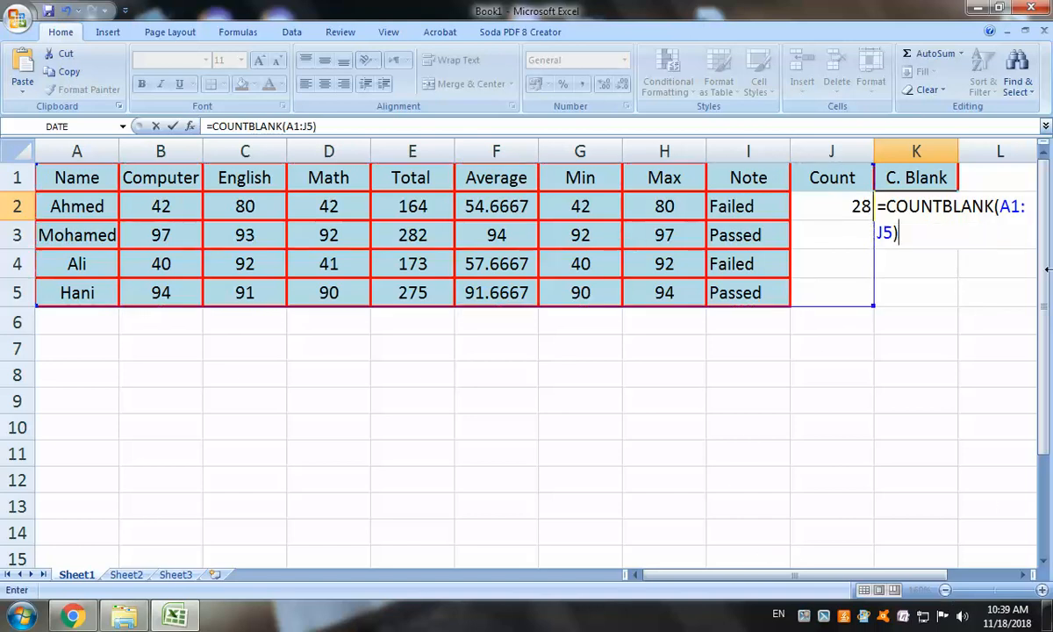
key("Return")
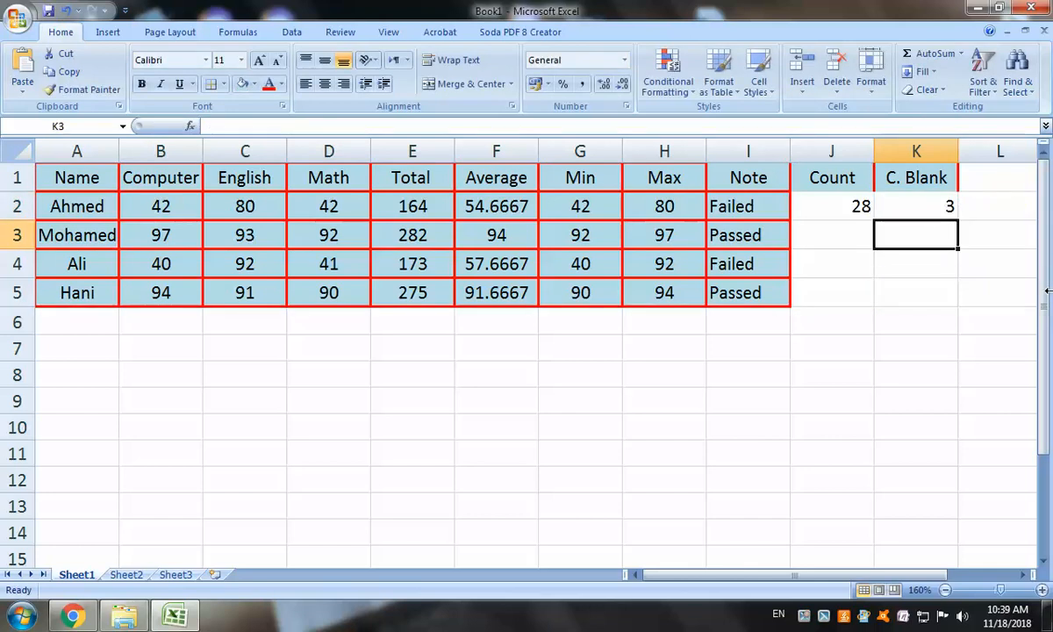
Zoom the sheet out slightly and add the header 'C.IF' in L1
left_click_drag(848, 231, 810, 284)
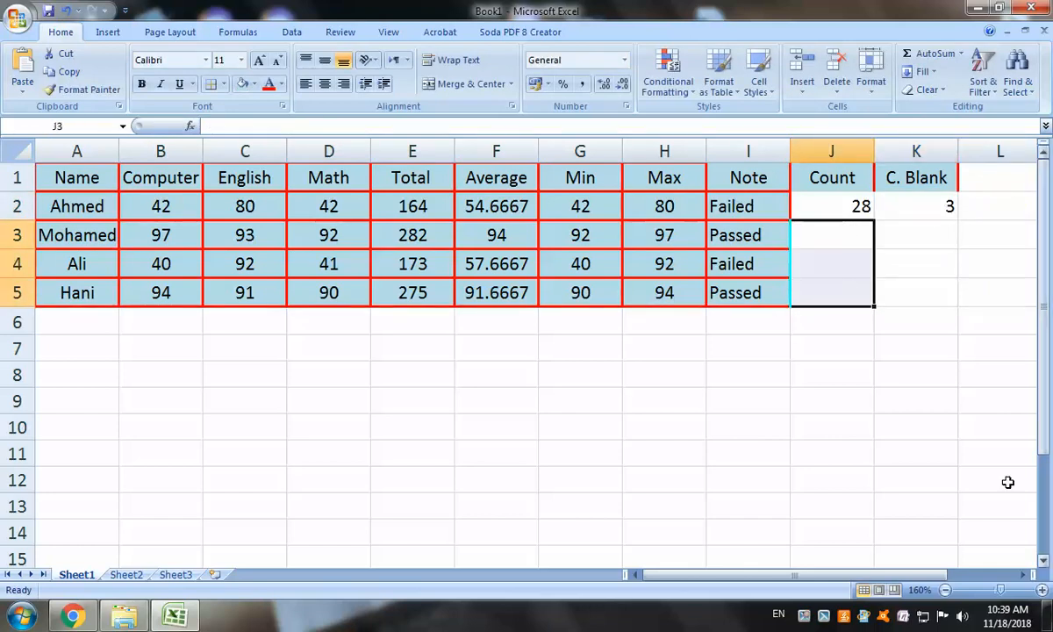
left_click(945, 590)
left_click(945, 591)
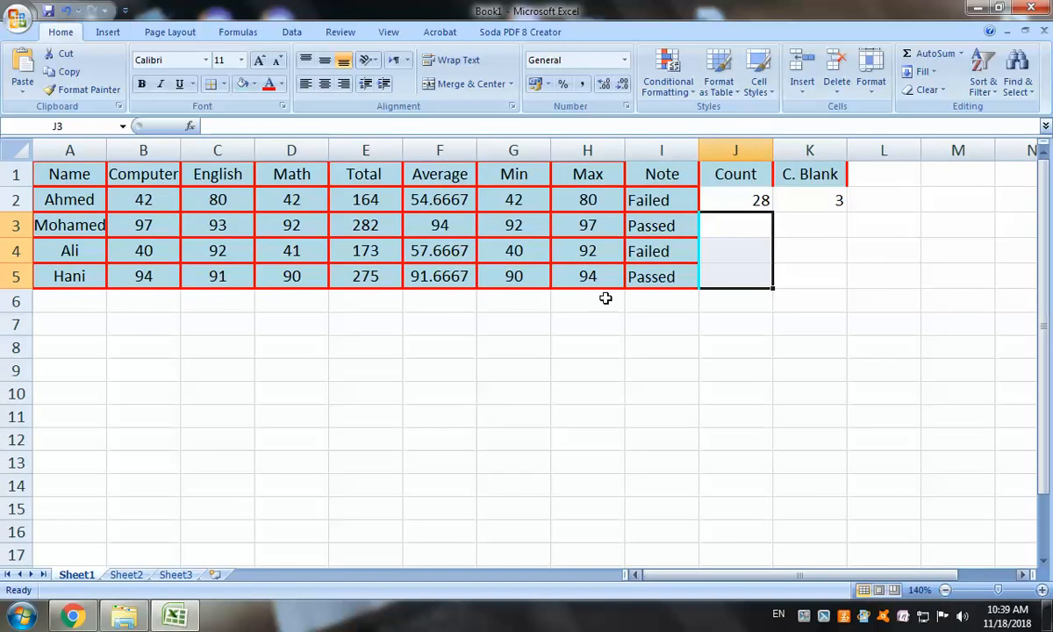
left_click(873, 178)
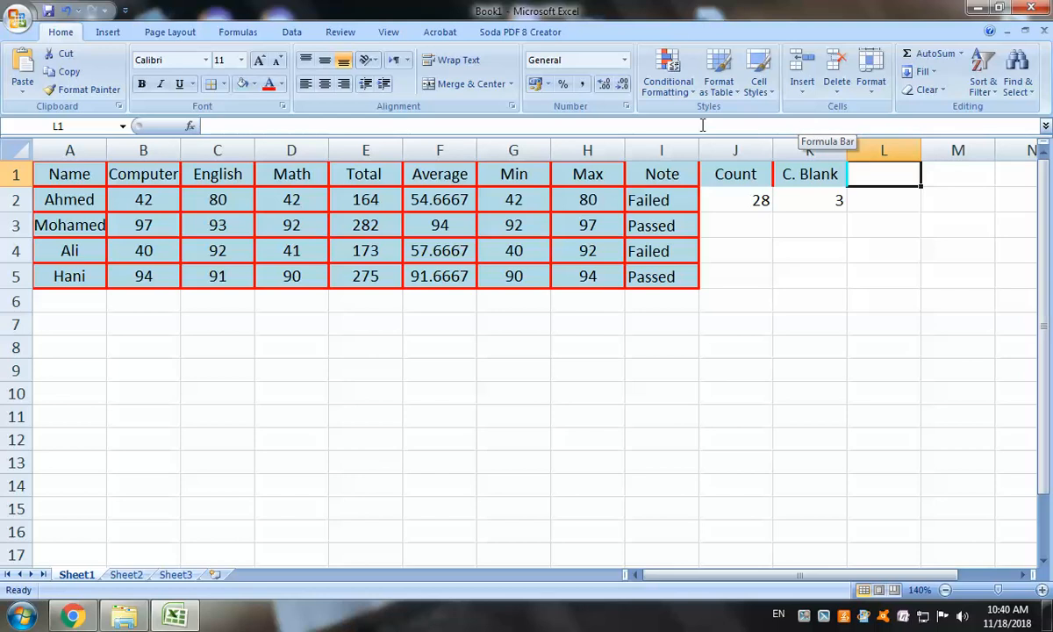
type("C")
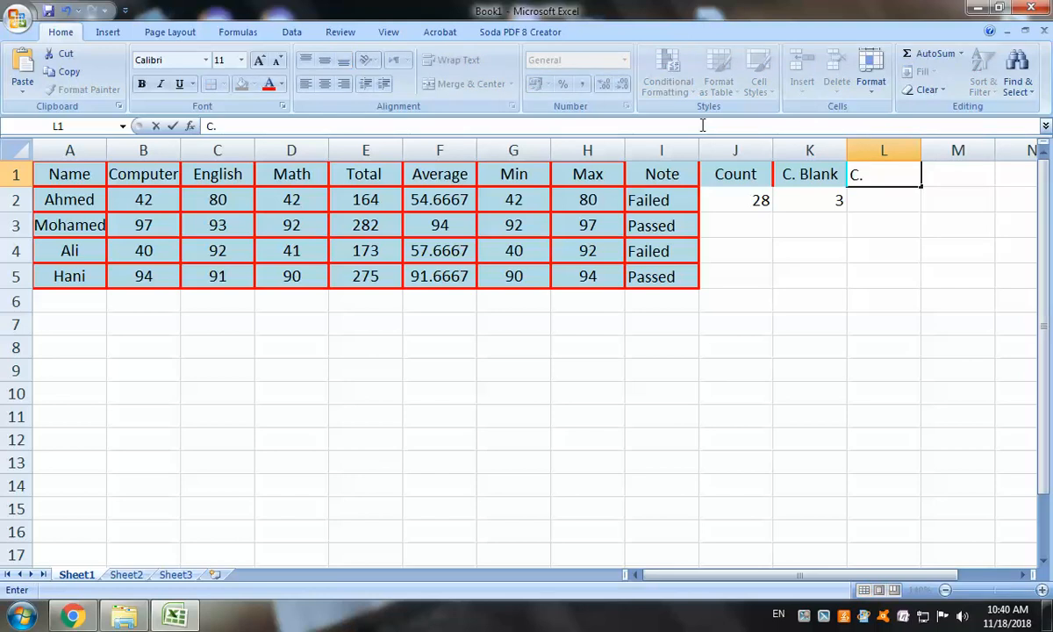
type(".IF")
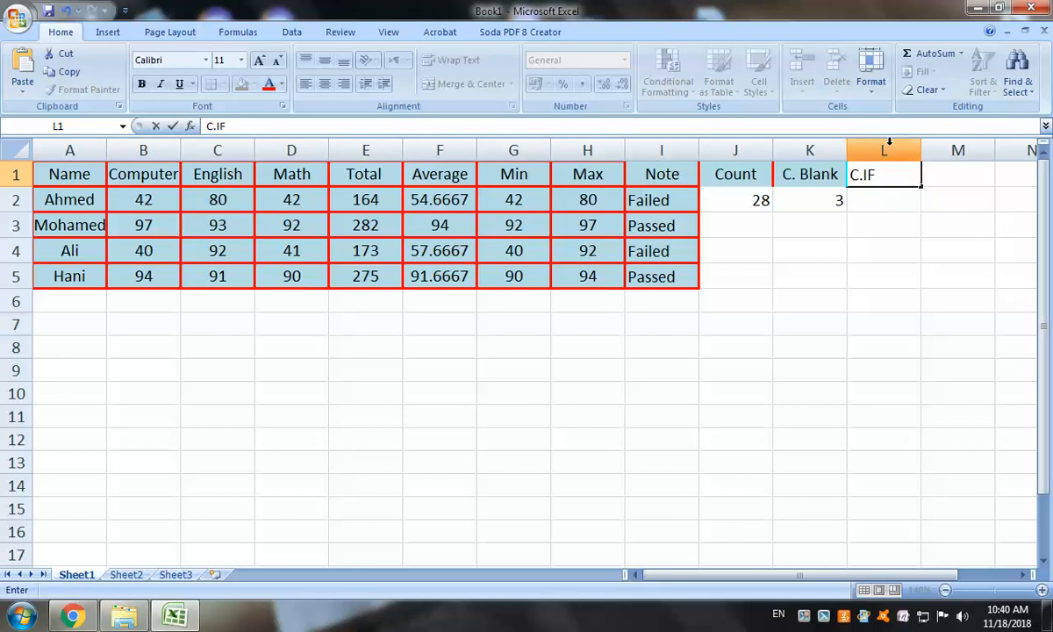
left_click(874, 248)
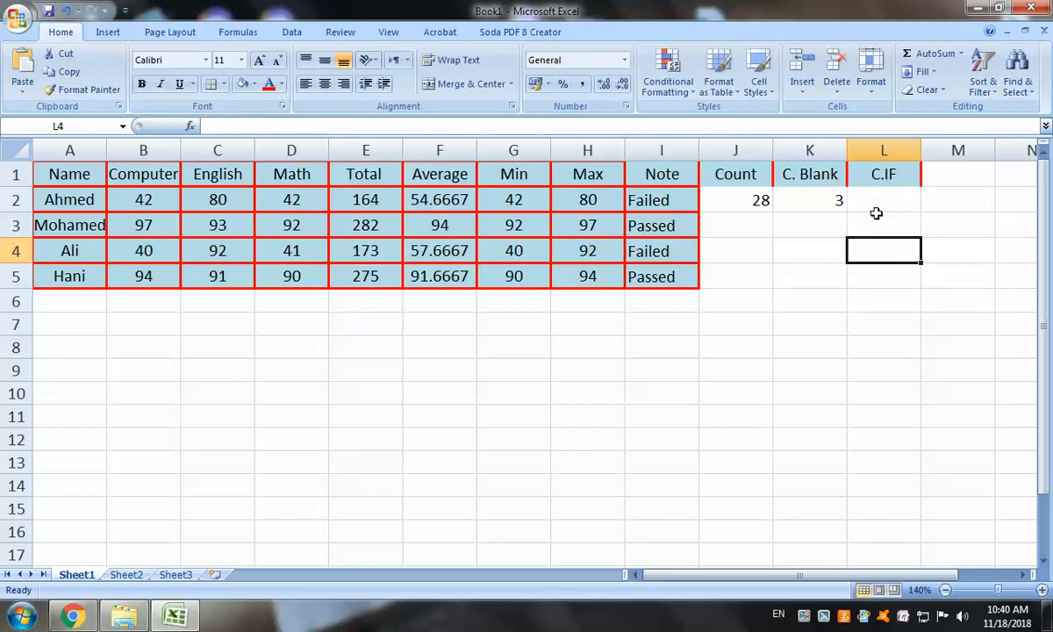
Enter =COUNTIF(A1:K5;">200") in L2, returning 2
left_click(876, 207)
type("=")
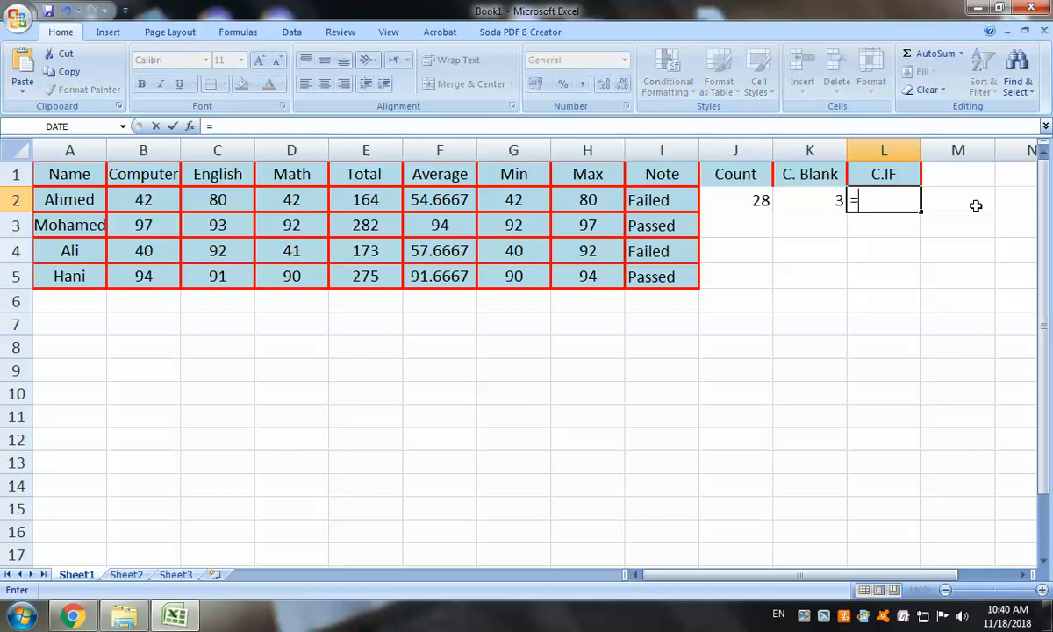
type("count")
key("BackSpace")
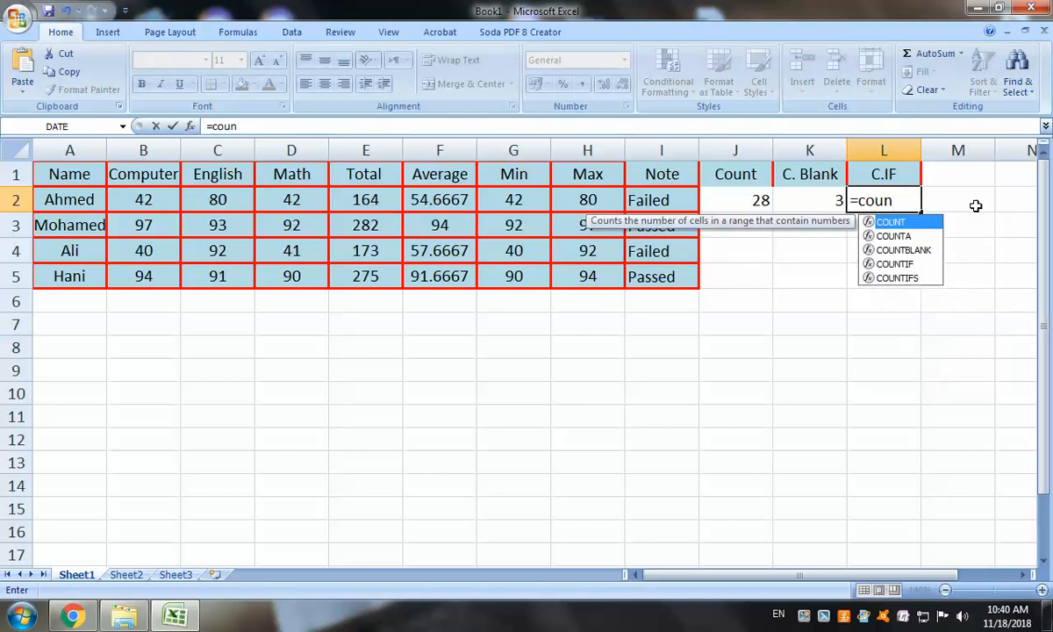
double_click(895, 265)
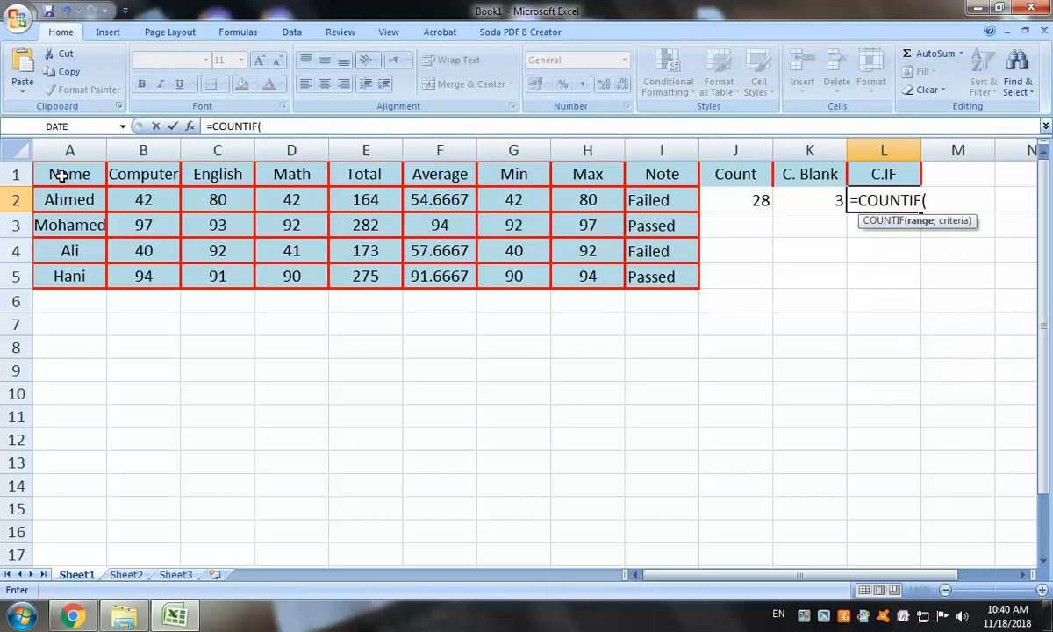
left_click_drag(65, 175, 799, 278)
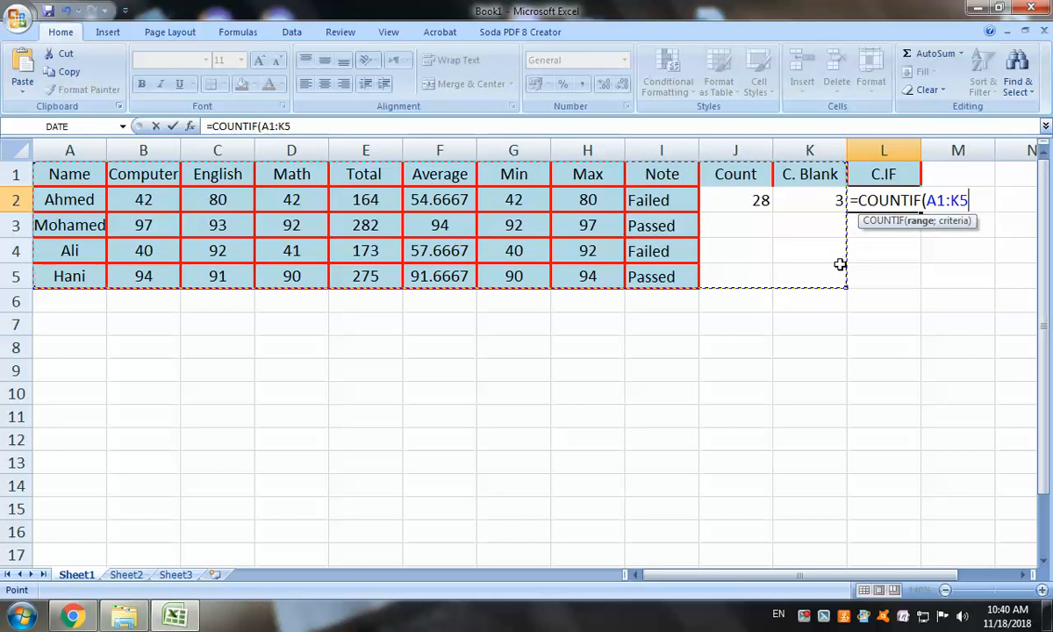
type(";")
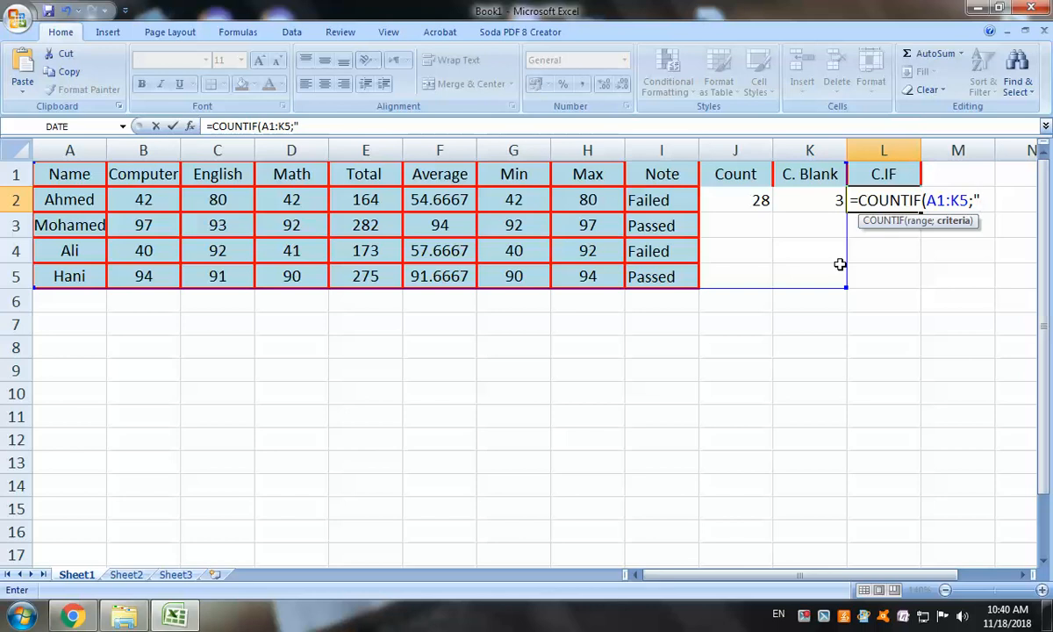
type("200")
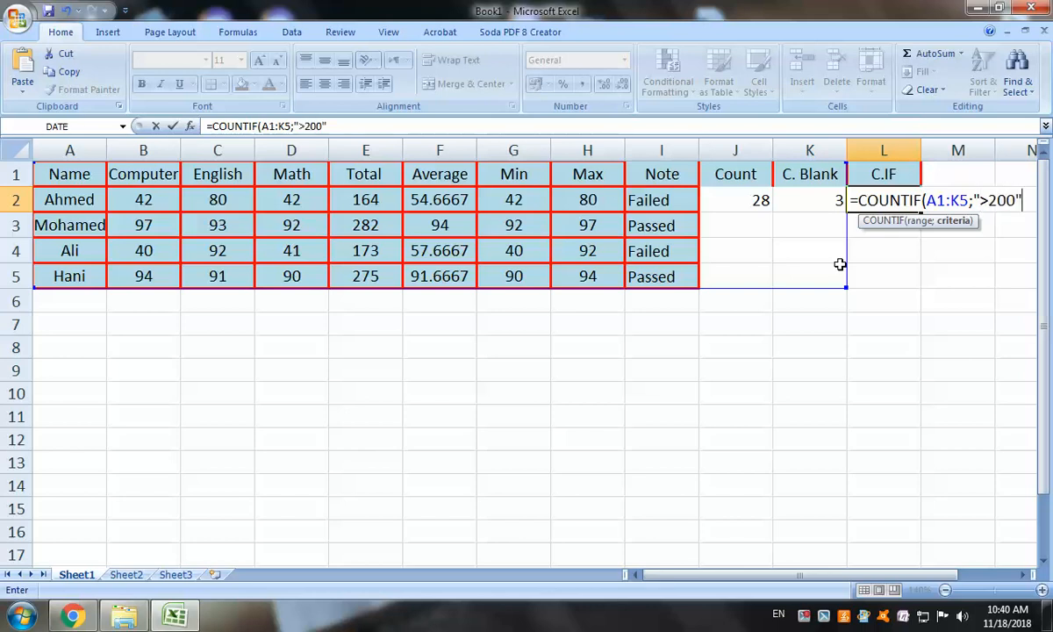
key("Return")
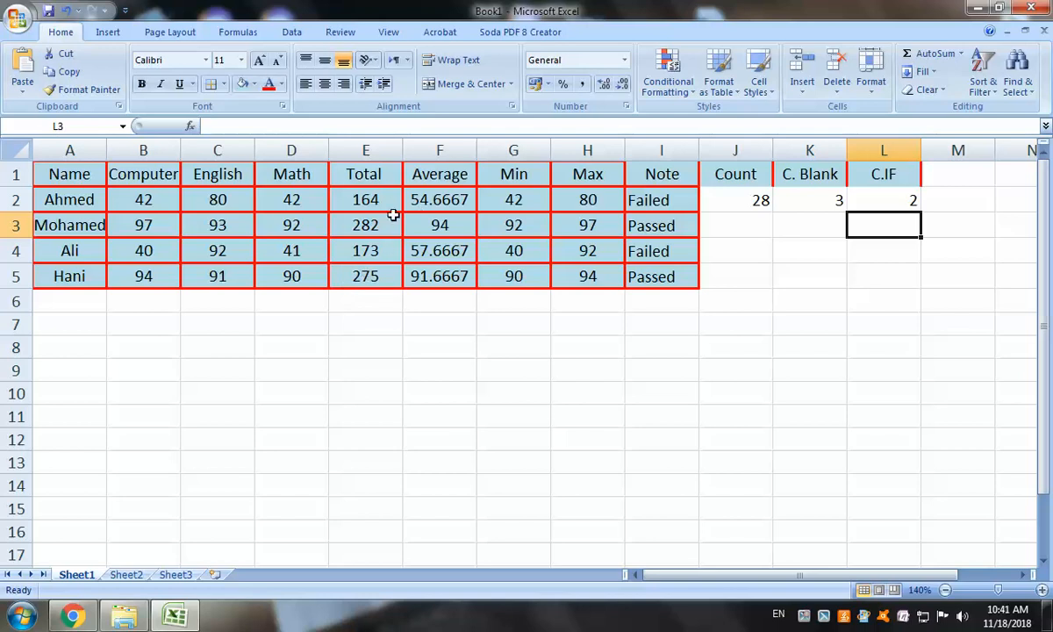
Frame J1:L5 with red outline and inside borders
left_click(360, 221)
left_click(386, 283)
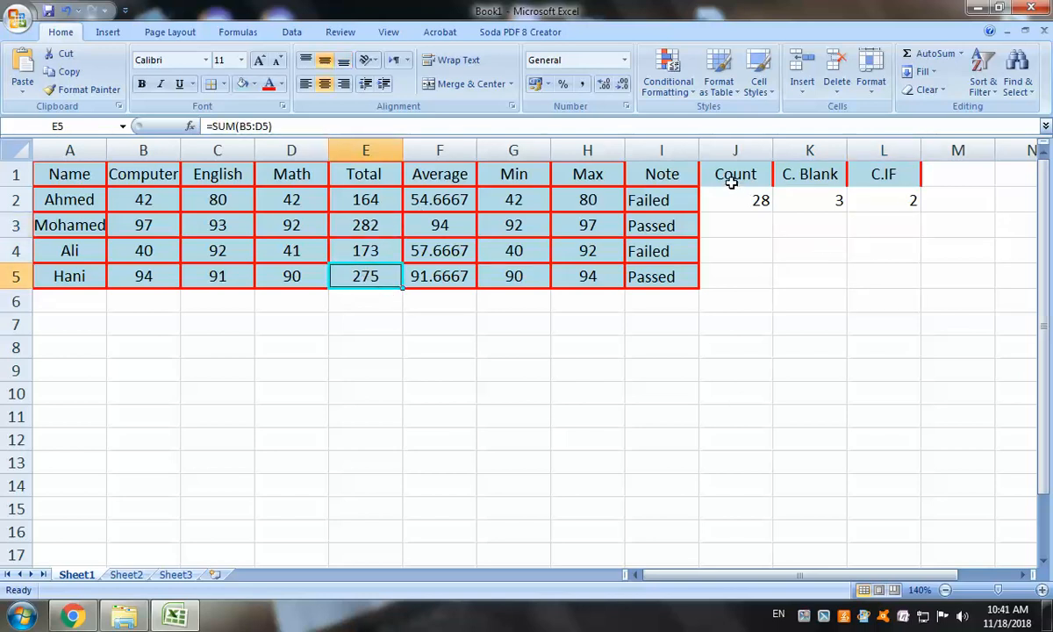
left_click_drag(728, 175, 880, 274)
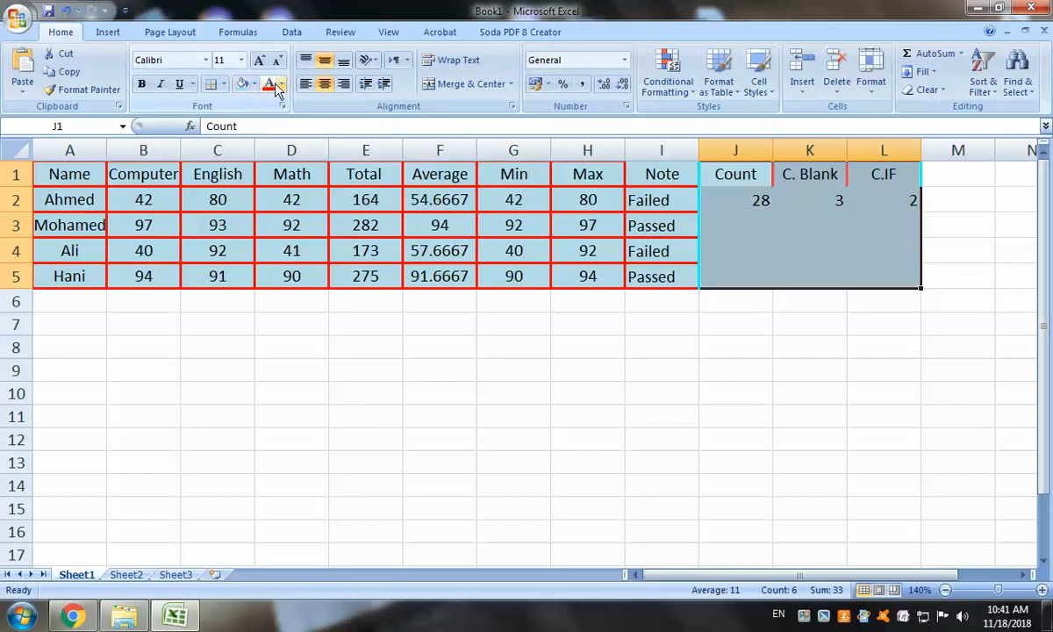
left_click(223, 84)
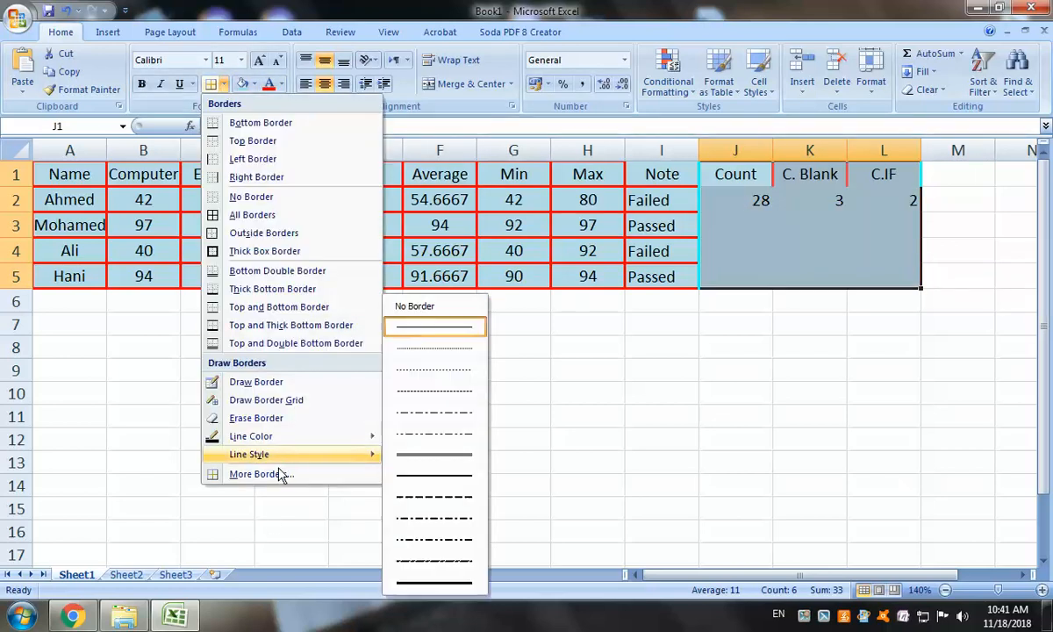
left_click(279, 474)
left_click(479, 183)
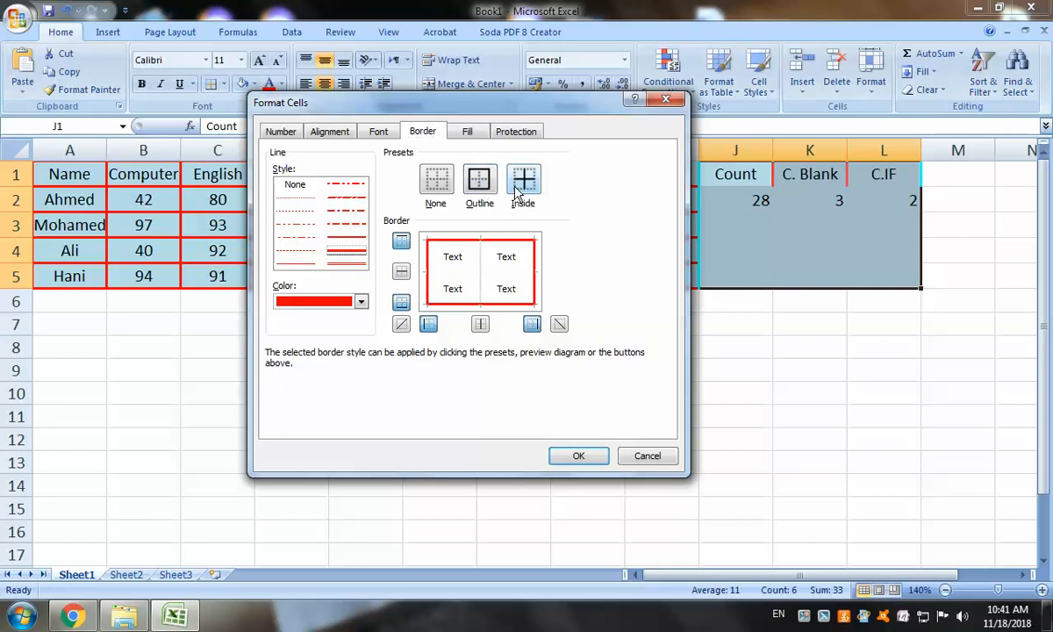
left_click(523, 182)
left_click(578, 455)
left_click(776, 400)
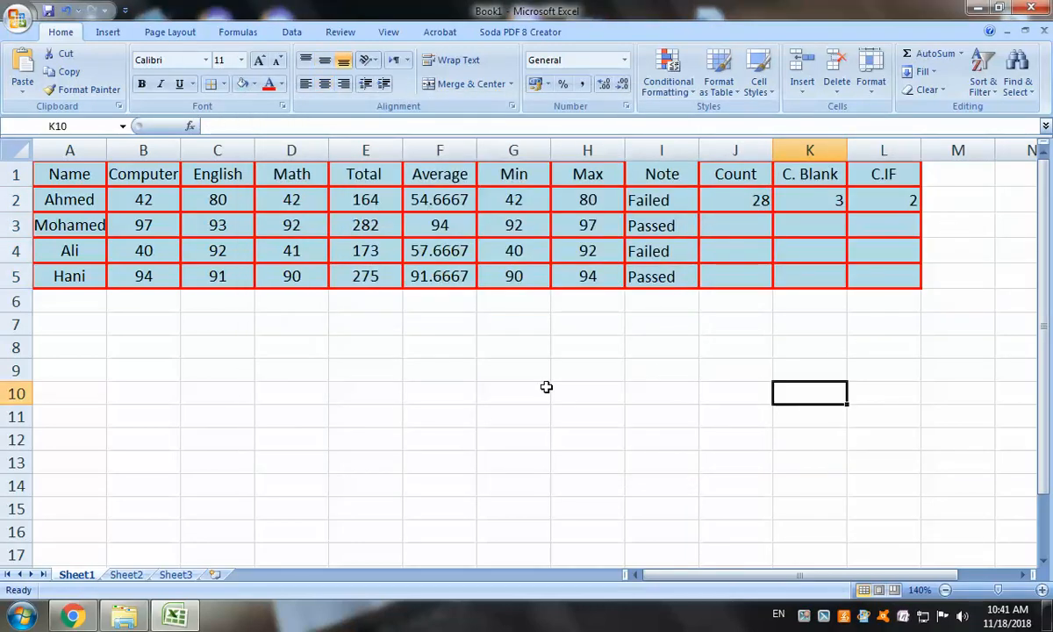
left_click(386, 374)
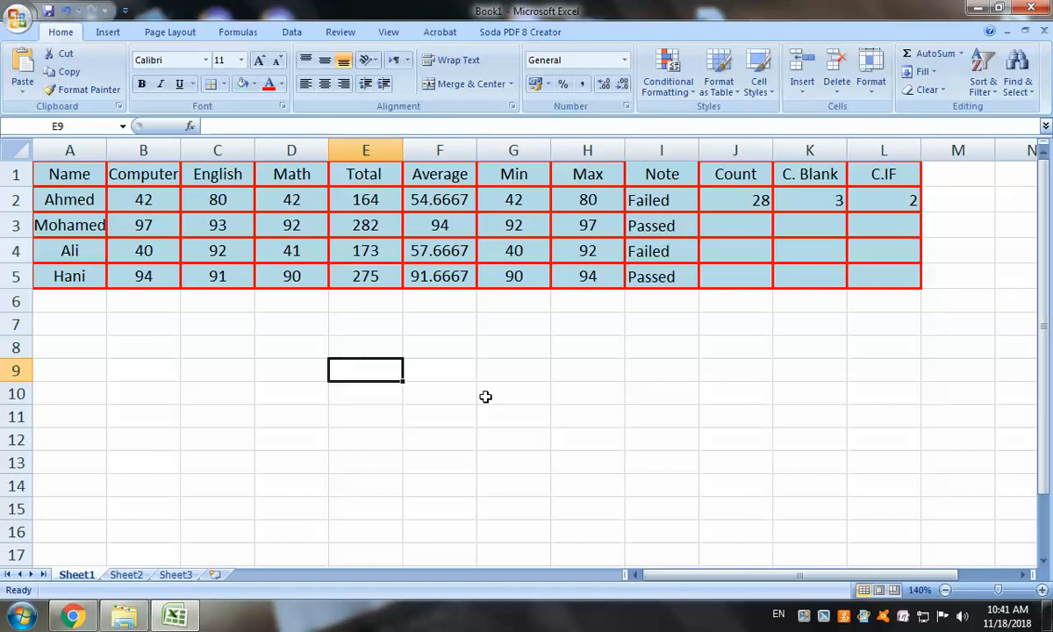
Enter =TODAY() in E9 so it displays 11/18/2018
type("=")
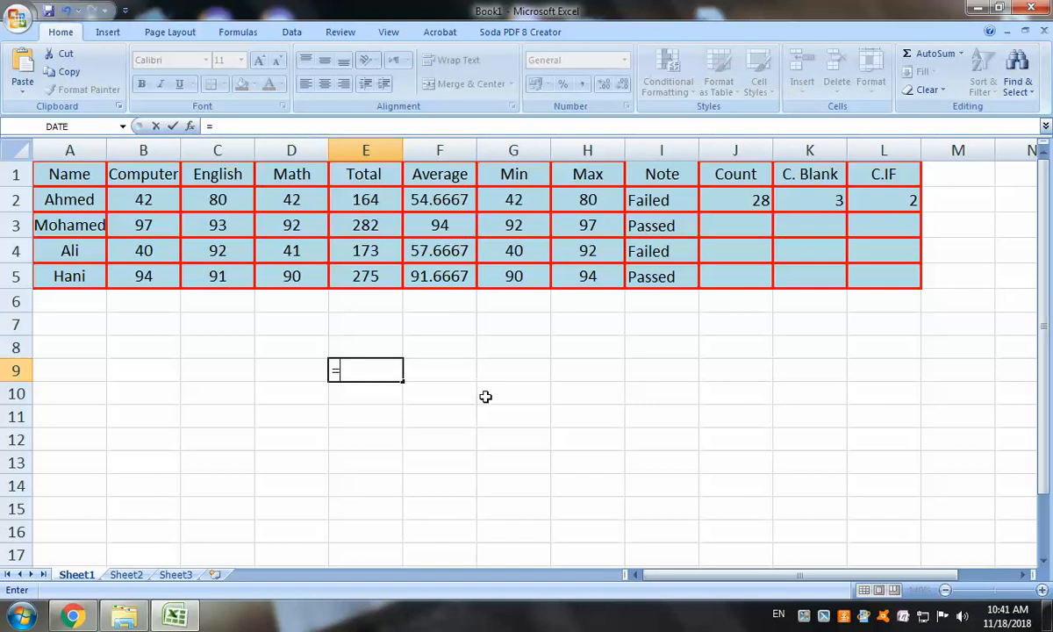
type("toda")
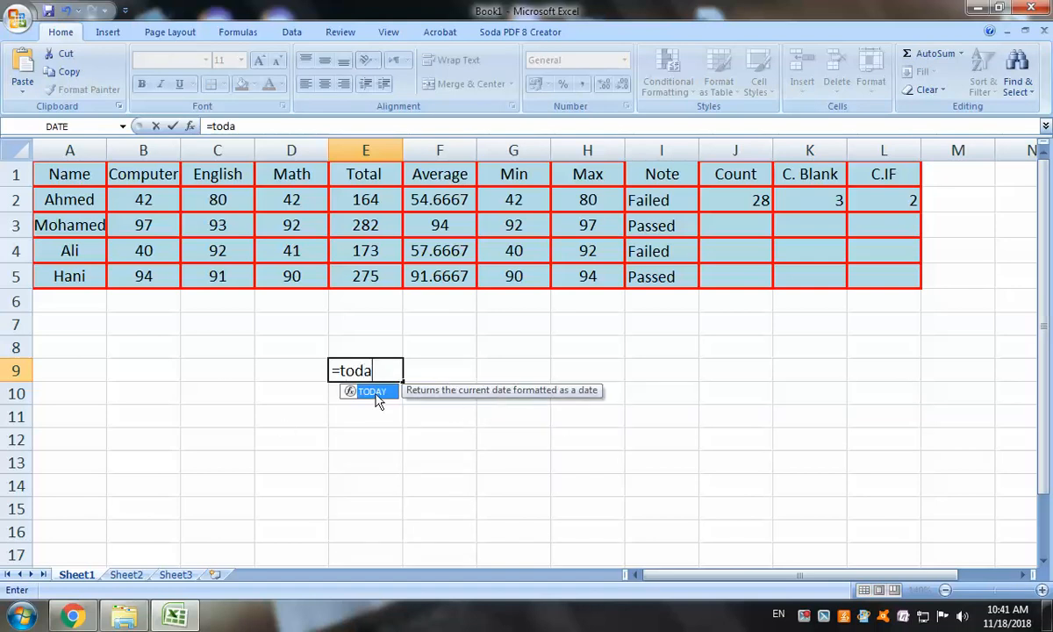
key("Tab")
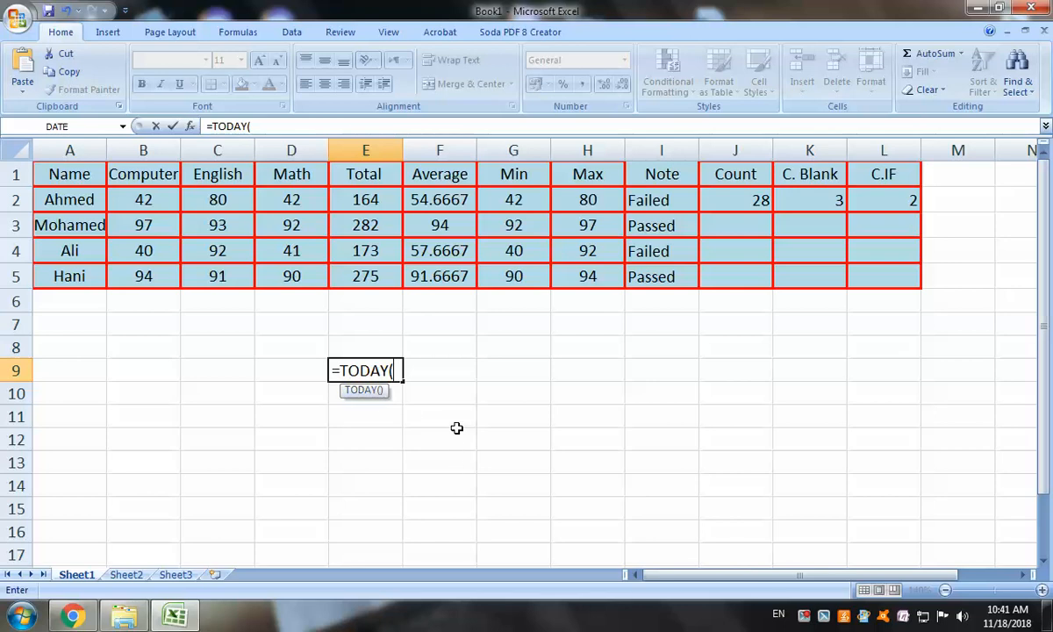
key("Return")
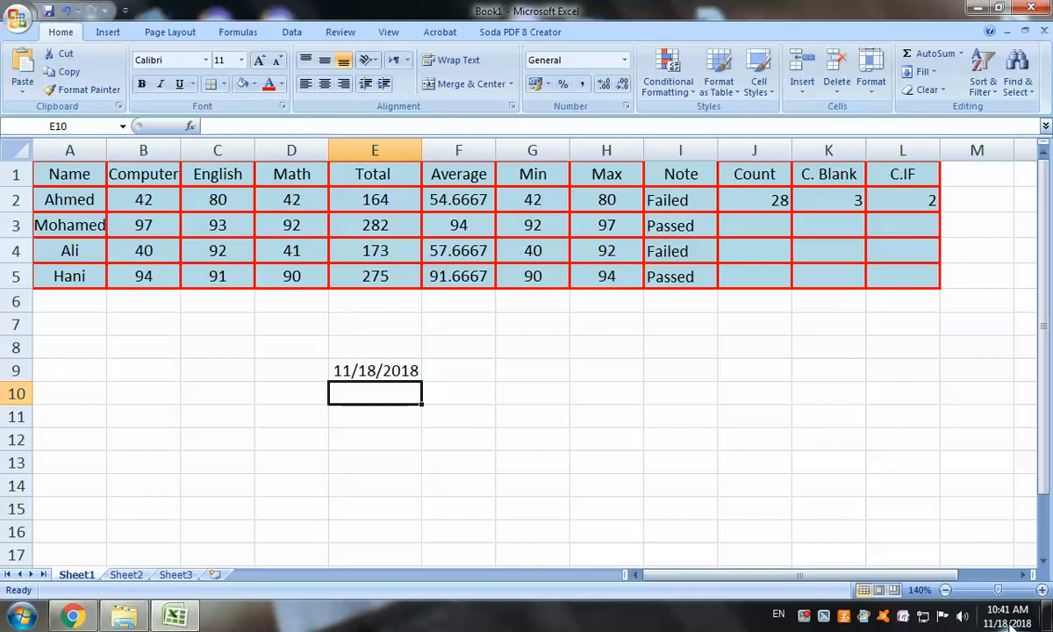
mouse_move(1009, 625)
Rename the Sheet1 tab to 'Grade 10A'
right_click(79, 575)
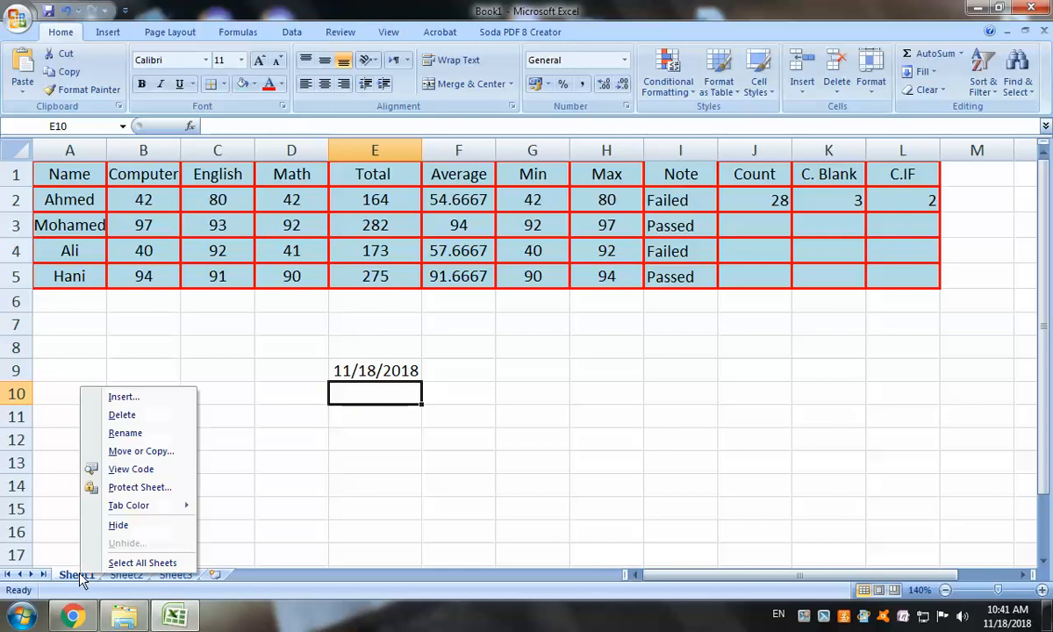
left_click(132, 433)
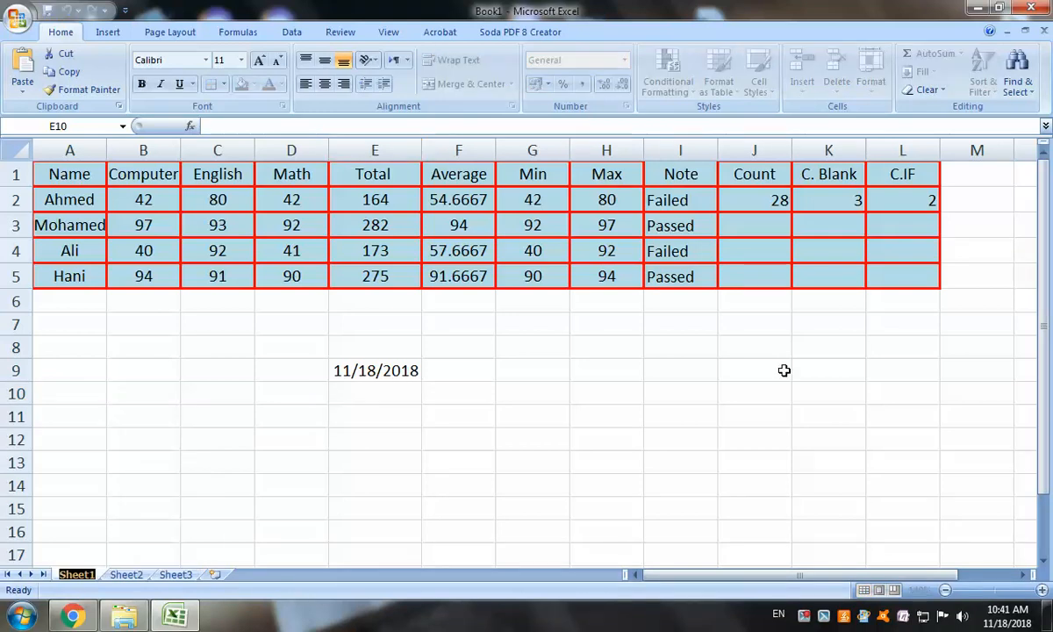
type("Grade 10")
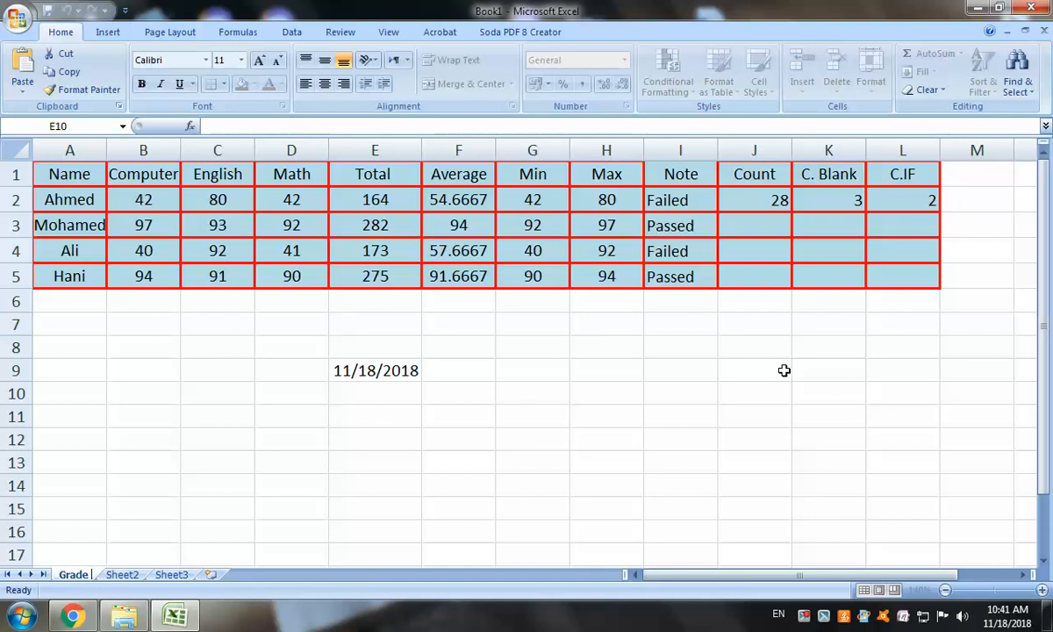
type("A")
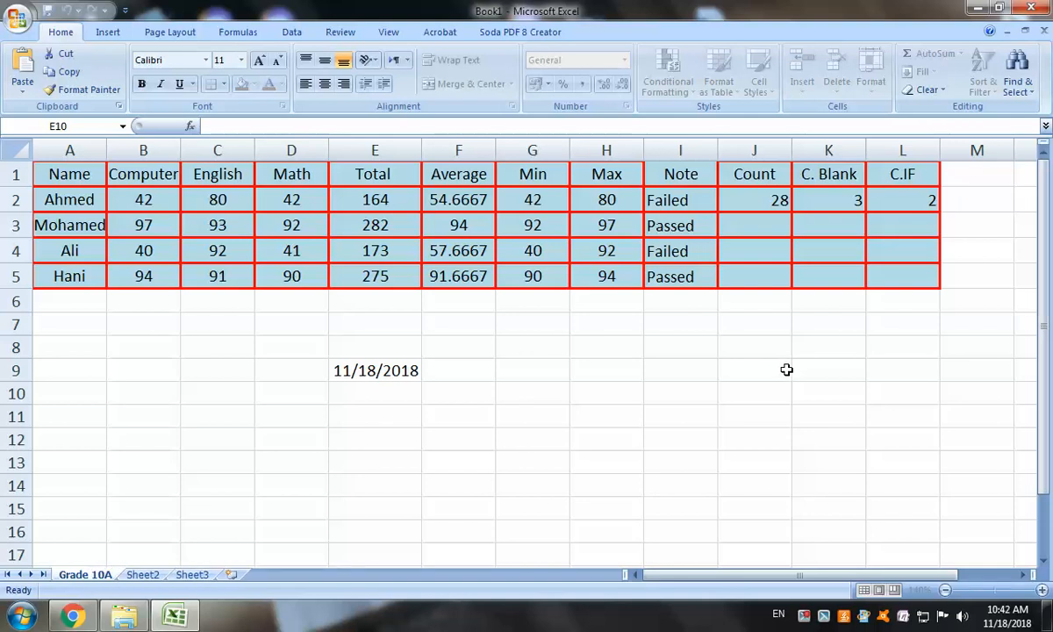
key("Return")
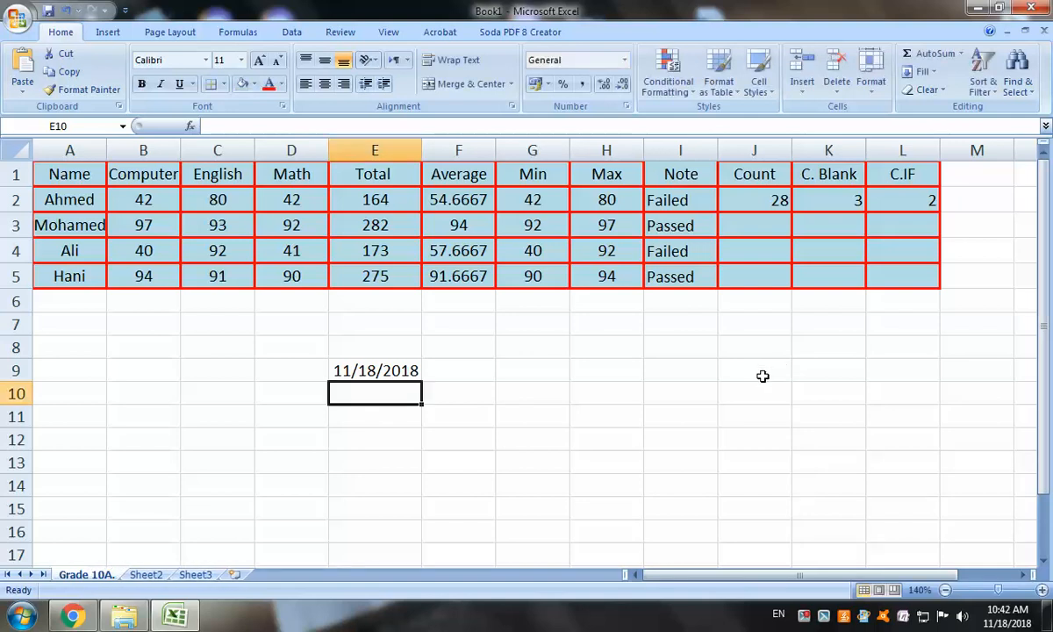
Start protecting Grade 10A, allowing formatting, inserting and deleting of cells, columns, rows and hyperlinks
right_click(88, 580)
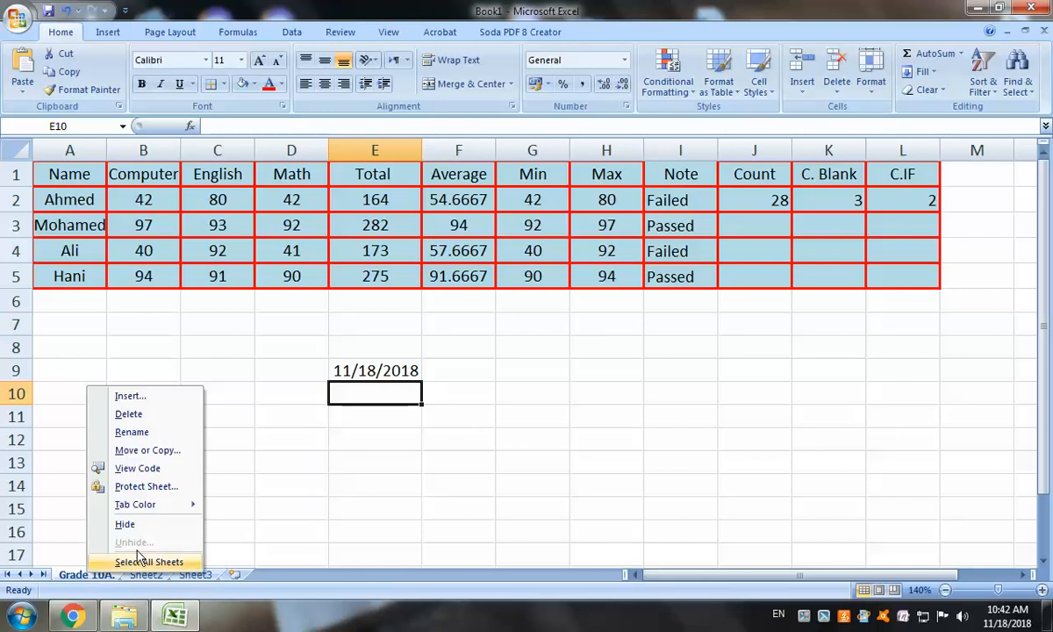
left_click(165, 486)
left_click(83, 475)
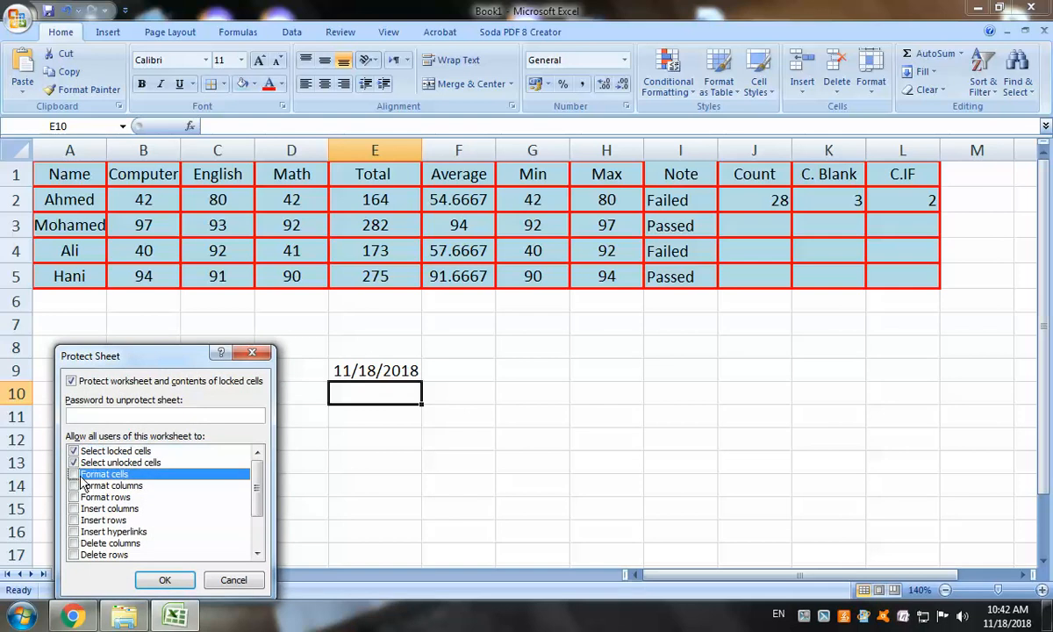
left_click(73, 474)
left_click(74, 486)
left_click(73, 496)
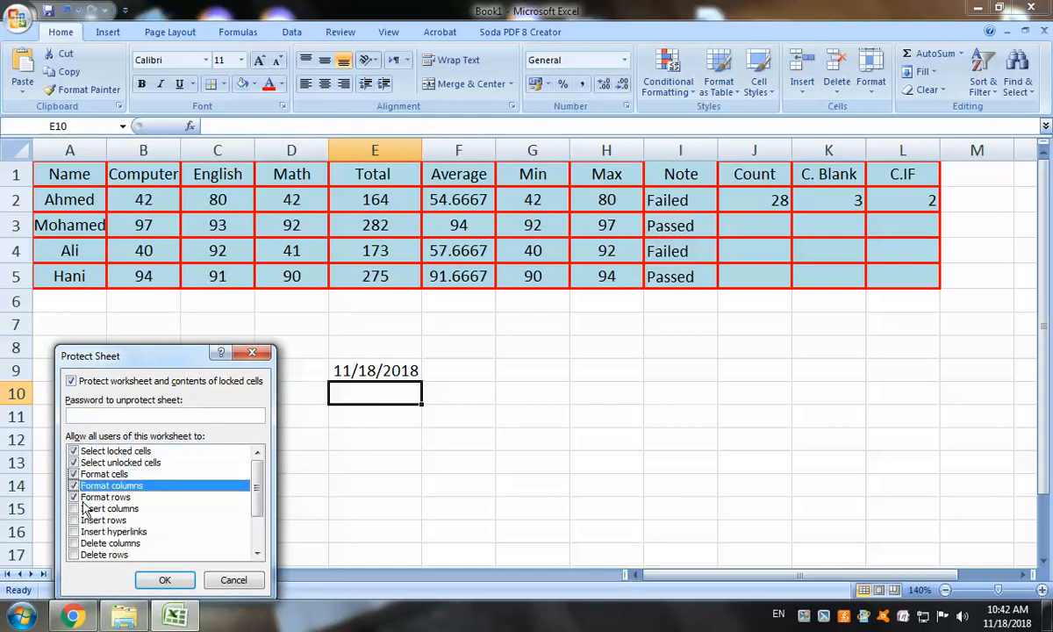
left_click(73, 508)
left_click(73, 519)
left_click(74, 531)
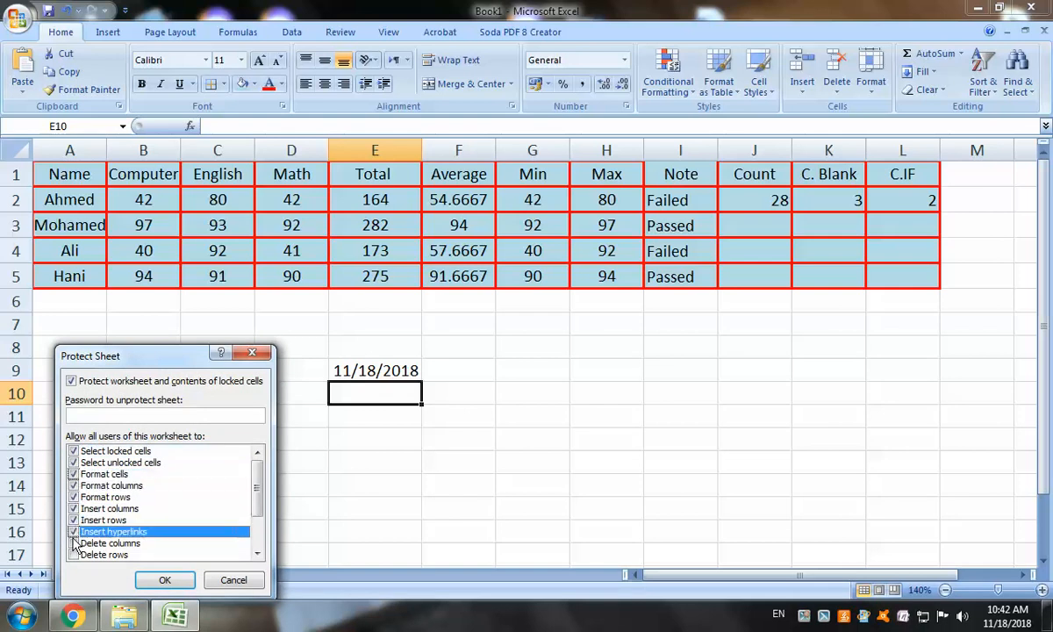
left_click(74, 542)
left_click(73, 554)
Also allow sorting, AutoFilter, PivotTable reports, editing objects and editing scenarios
scroll(75, 544, "down", 2)
left_click(74, 508)
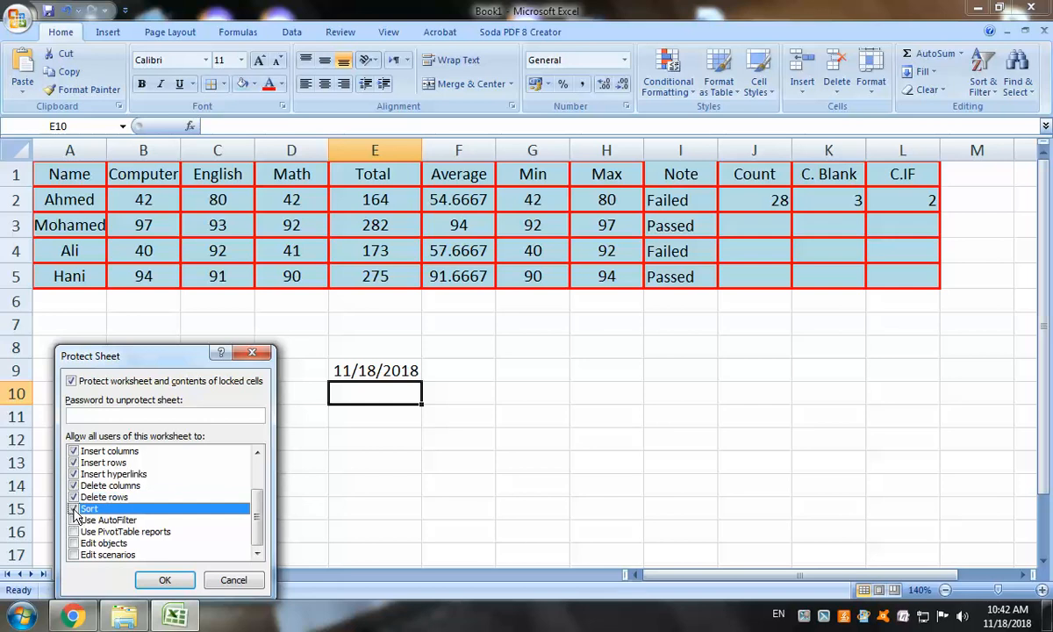
left_click(73, 519)
left_click(73, 531)
left_click(73, 542)
left_click(73, 555)
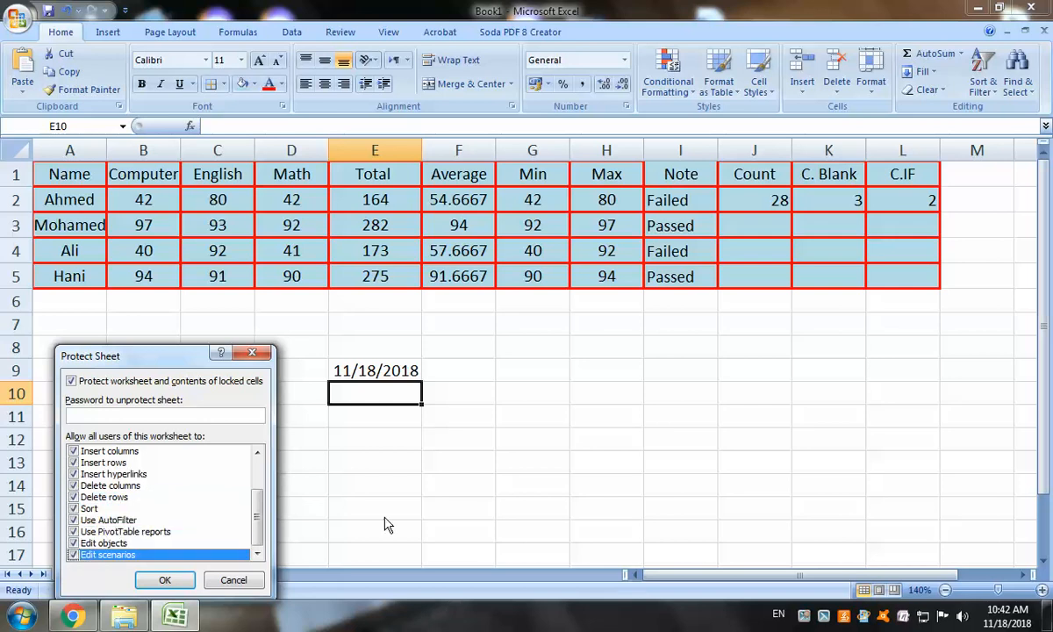
scroll(226, 482, "up", 2)
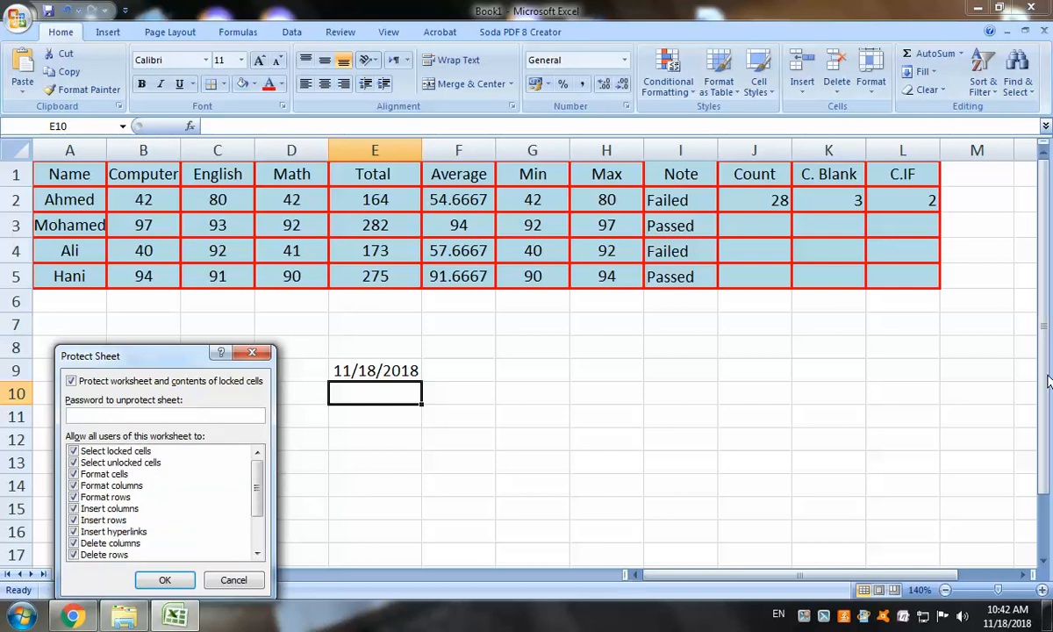
Enter and confirm the sheet password to apply the protection
type("12")
key("BackSpace")
key("BackSpace")
type("123")
left_click(163, 581)
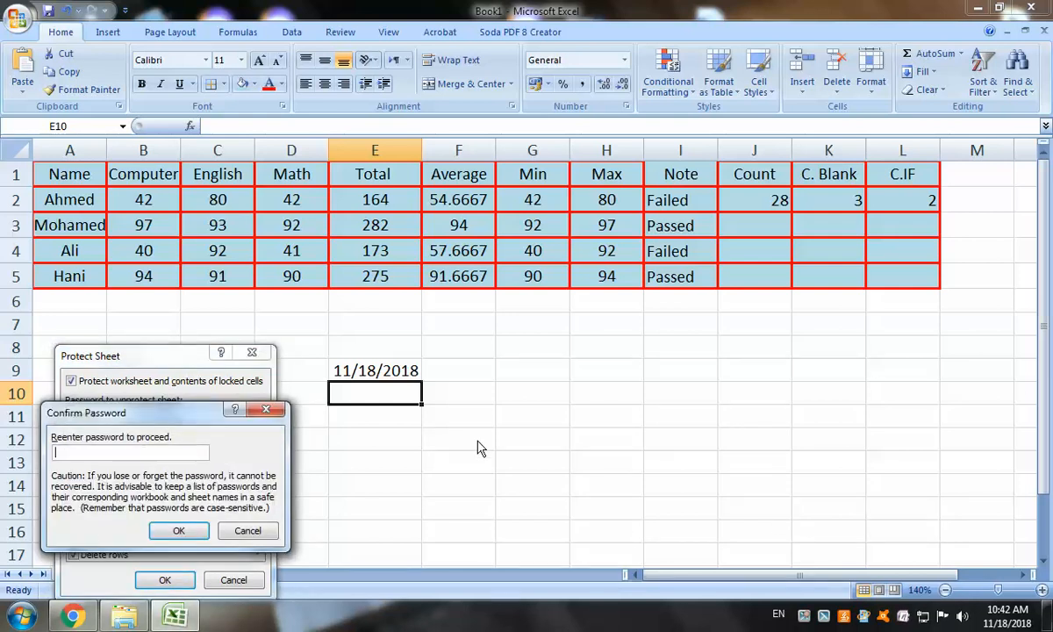
type("12345")
left_click(178, 531)
Test the protection by trying to edit the Total in E3, then dismiss the read-only warning
left_click(402, 226)
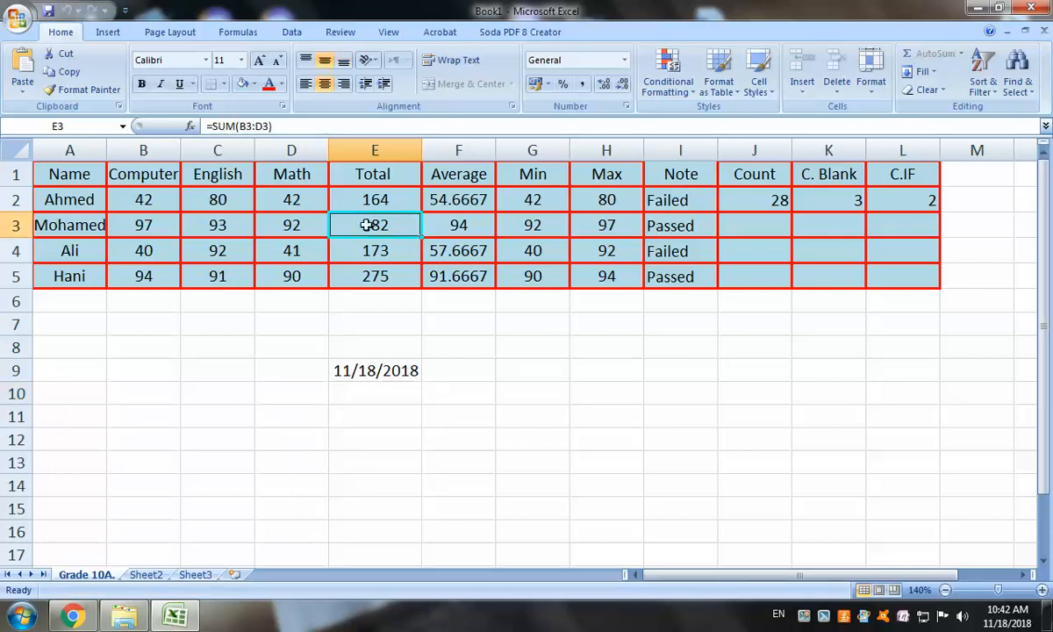
double_click(404, 225)
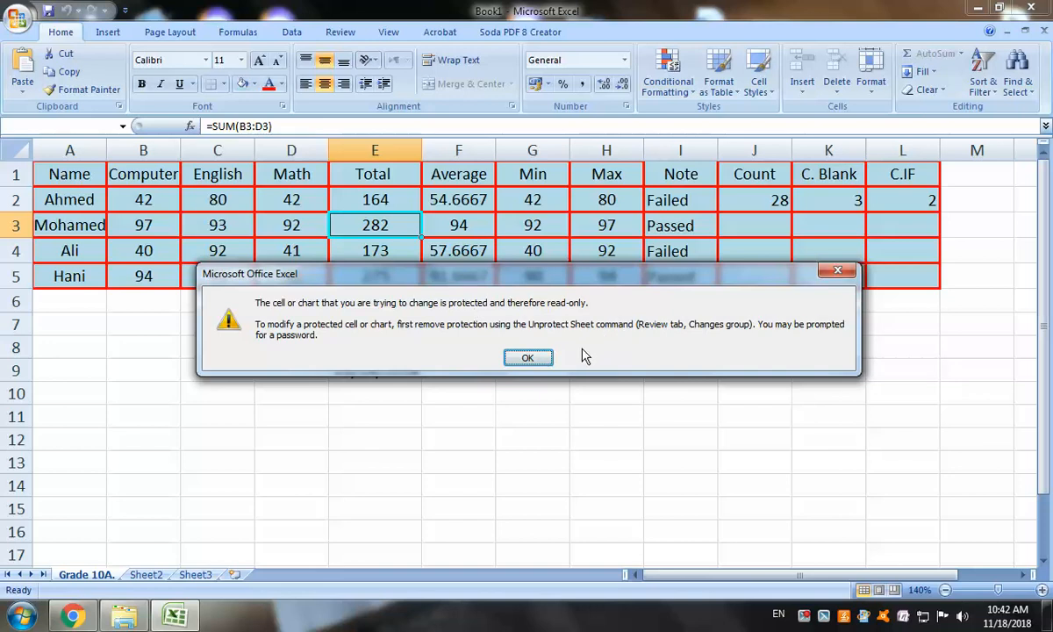
left_click(551, 360)
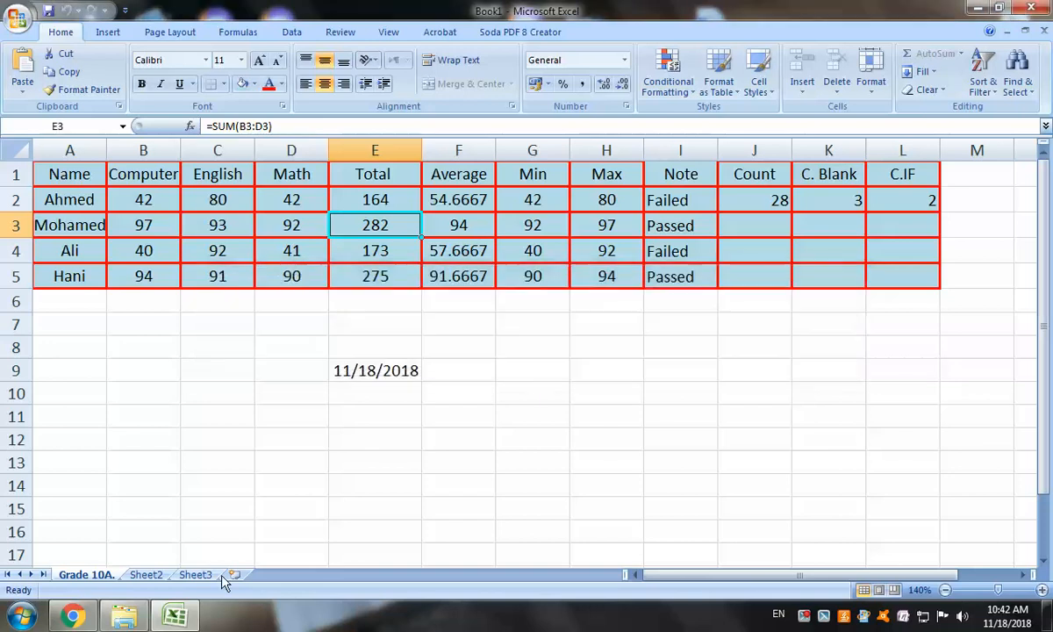
Unprotect the Grade 10A sheet by entering its password
right_click(79, 577)
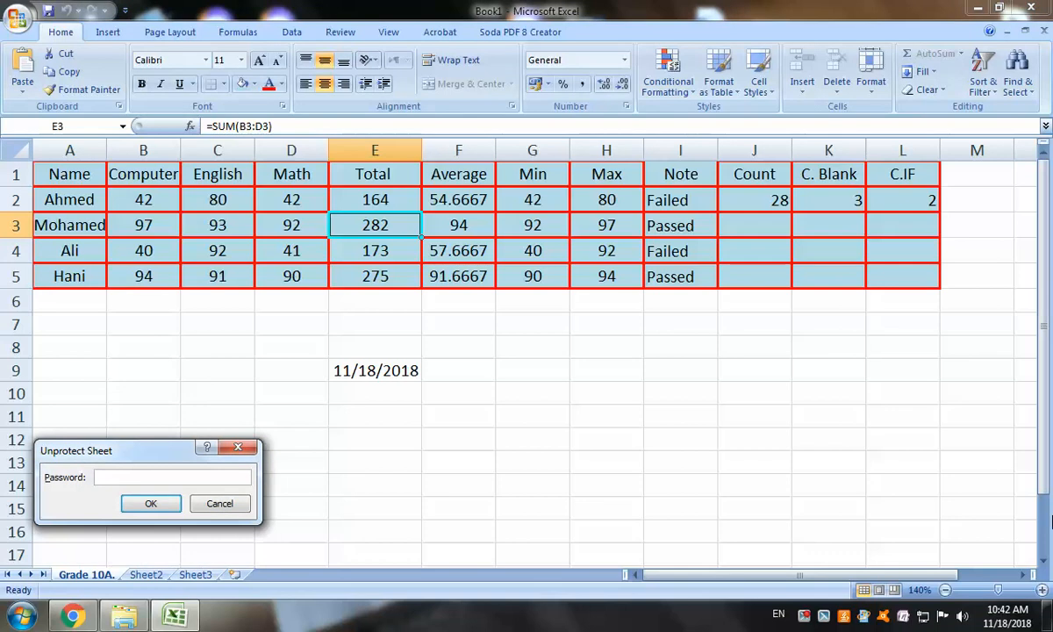
type("2345")
key("Return")
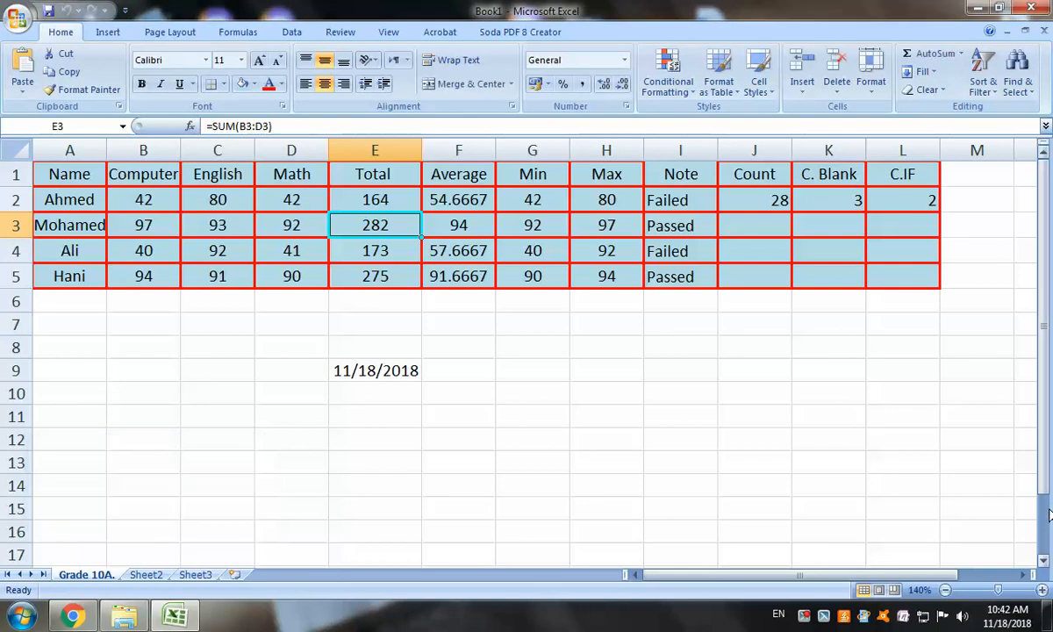
Test editing by typing sample text in an empty cell, then erase it and select I9
left_click(579, 439)
type("wefwe")
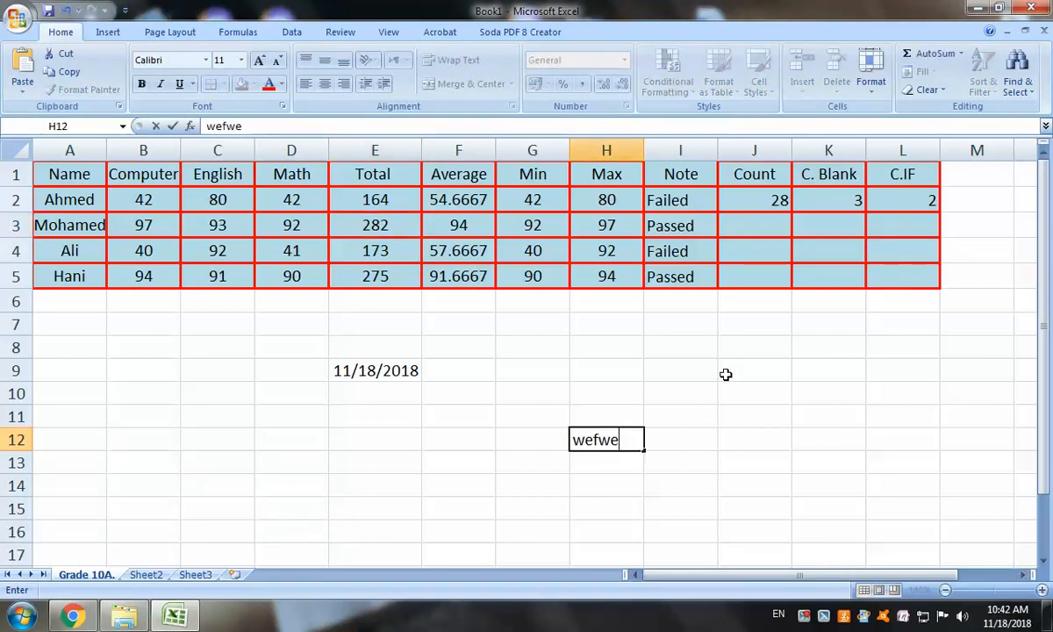
key("BackSpace")
key("BackSpace")
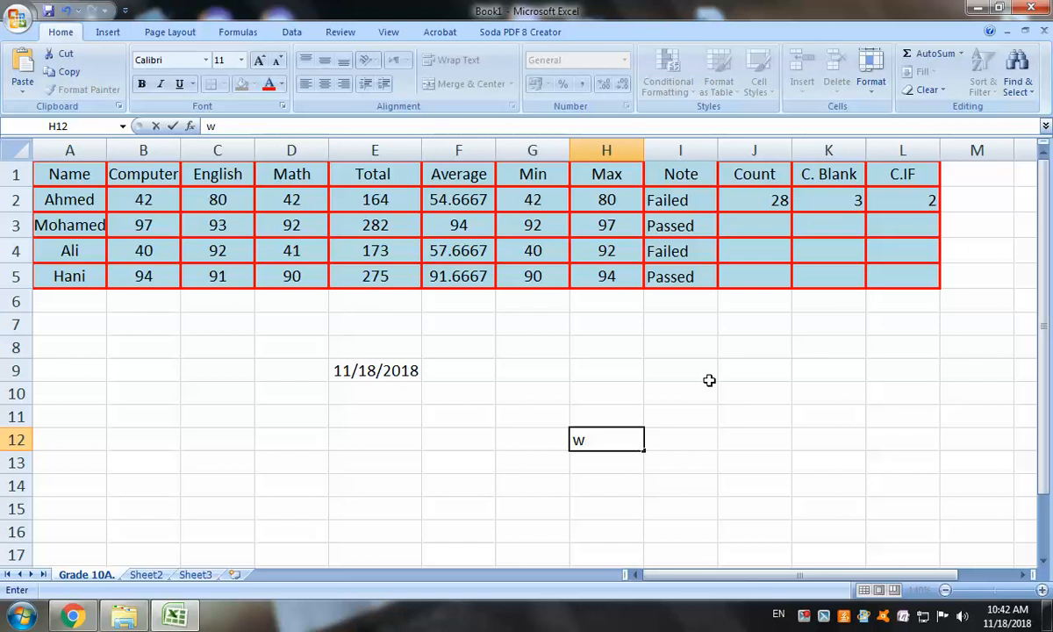
left_click(709, 380)
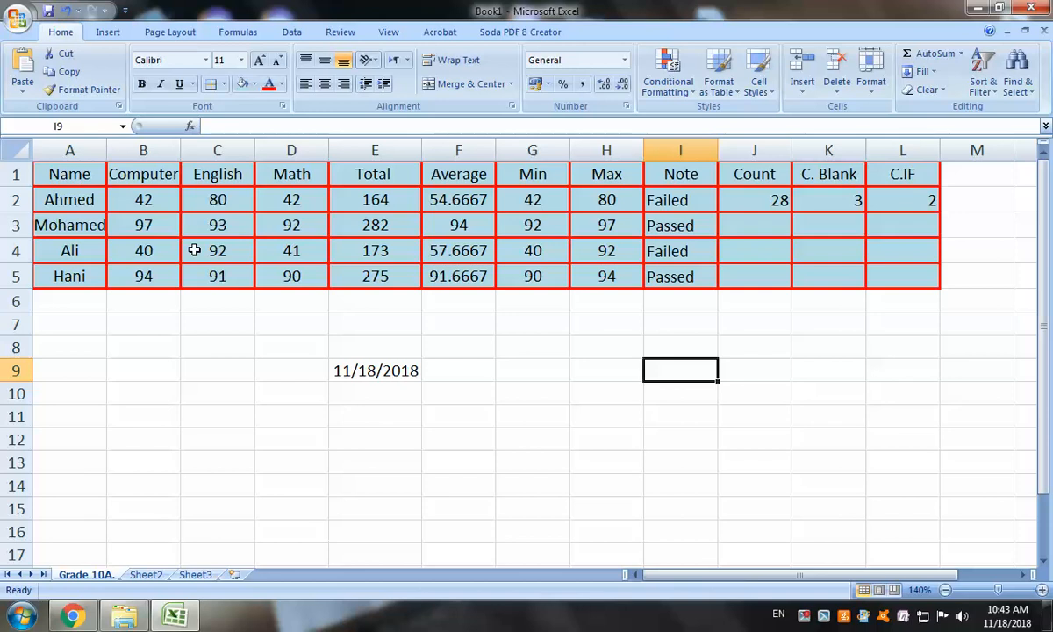
Sort the table A1:L5 by the Average column, smallest to largest
left_click_drag(71, 173, 921, 269)
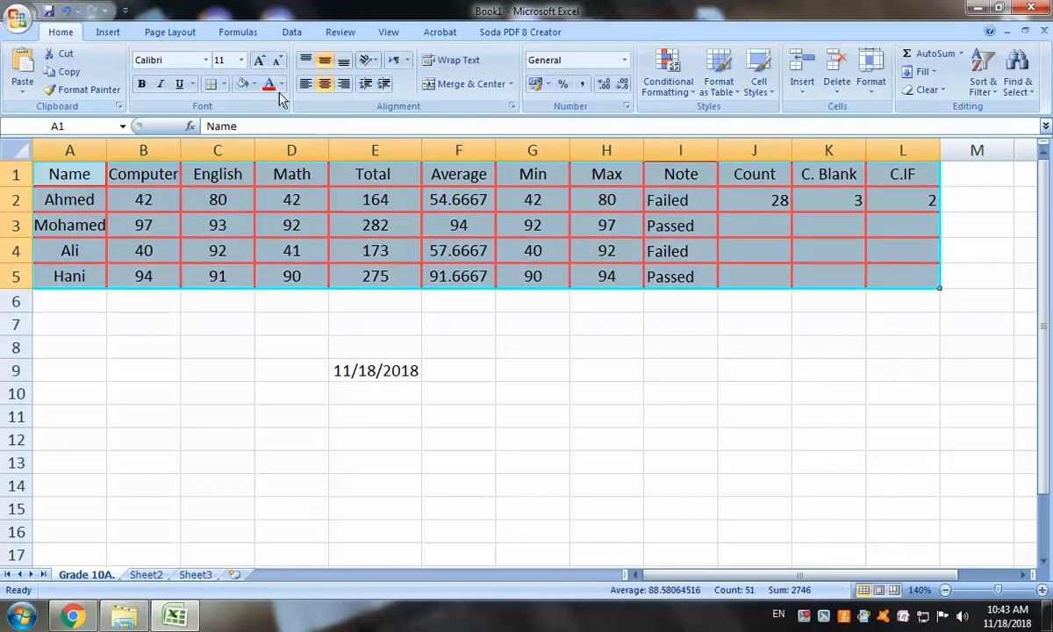
left_click(291, 33)
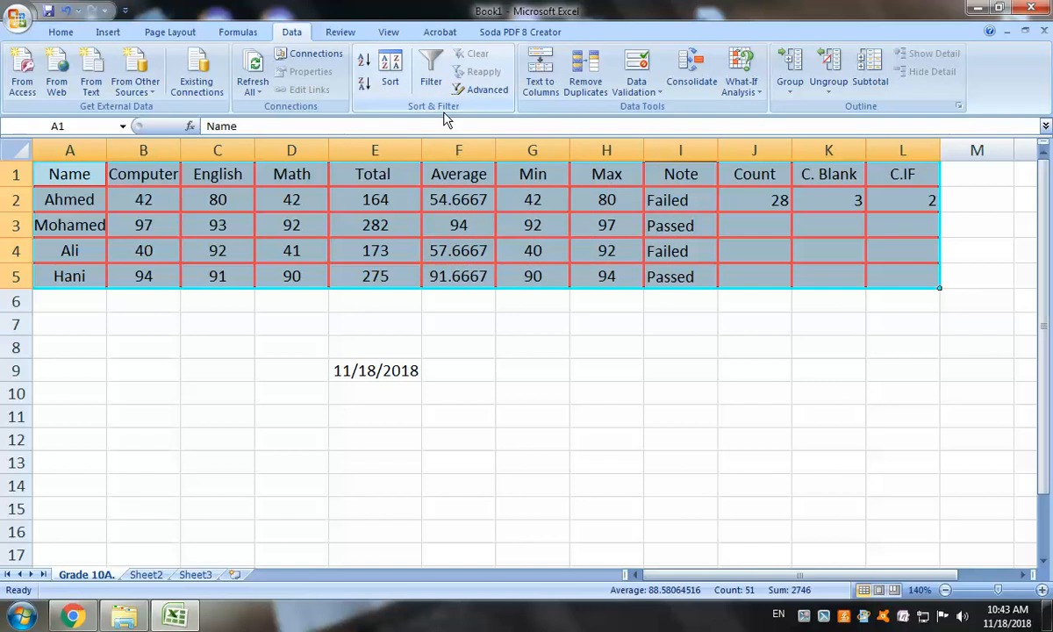
left_click(389, 75)
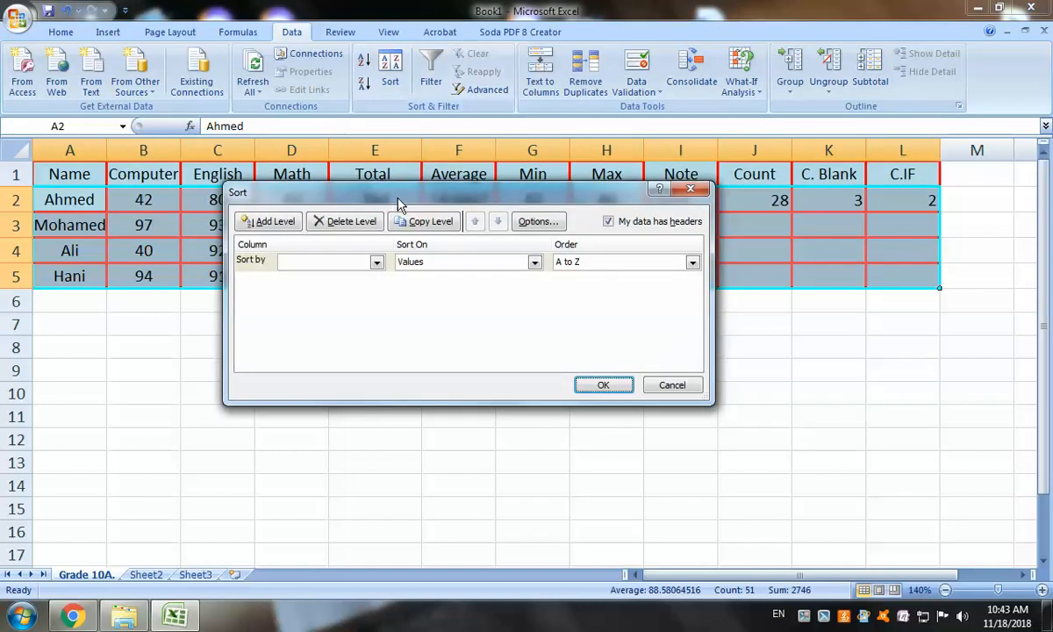
left_click_drag(424, 196, 553, 235)
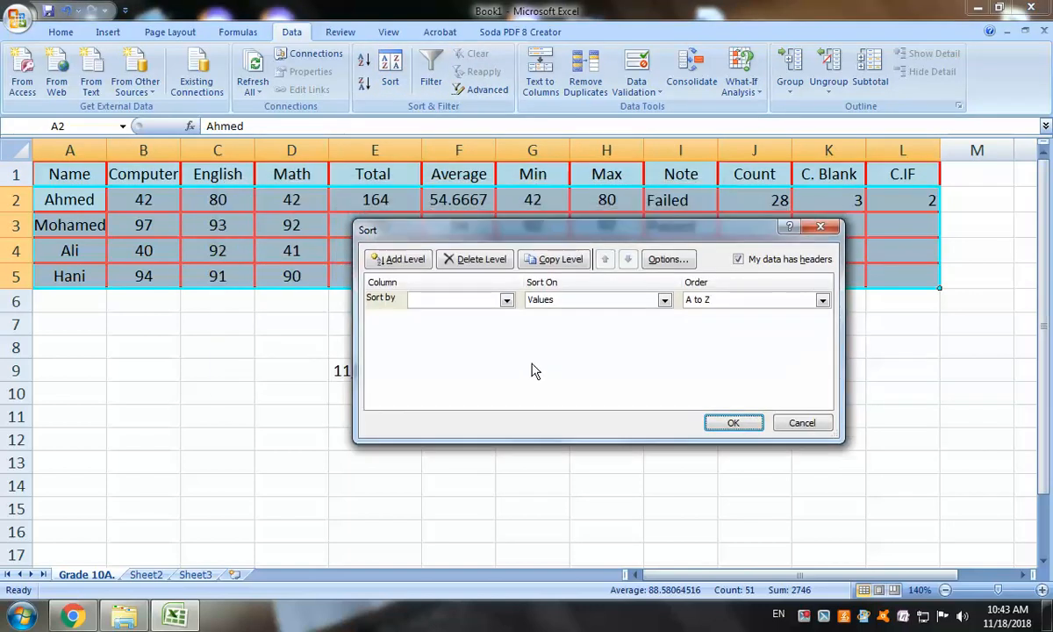
left_click(507, 301)
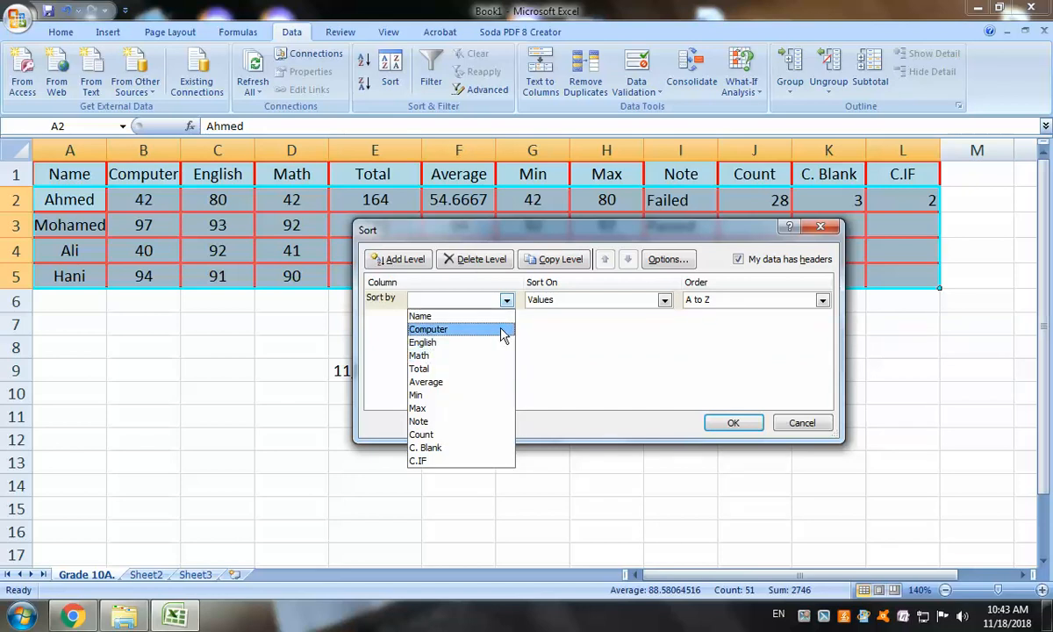
left_click(481, 383)
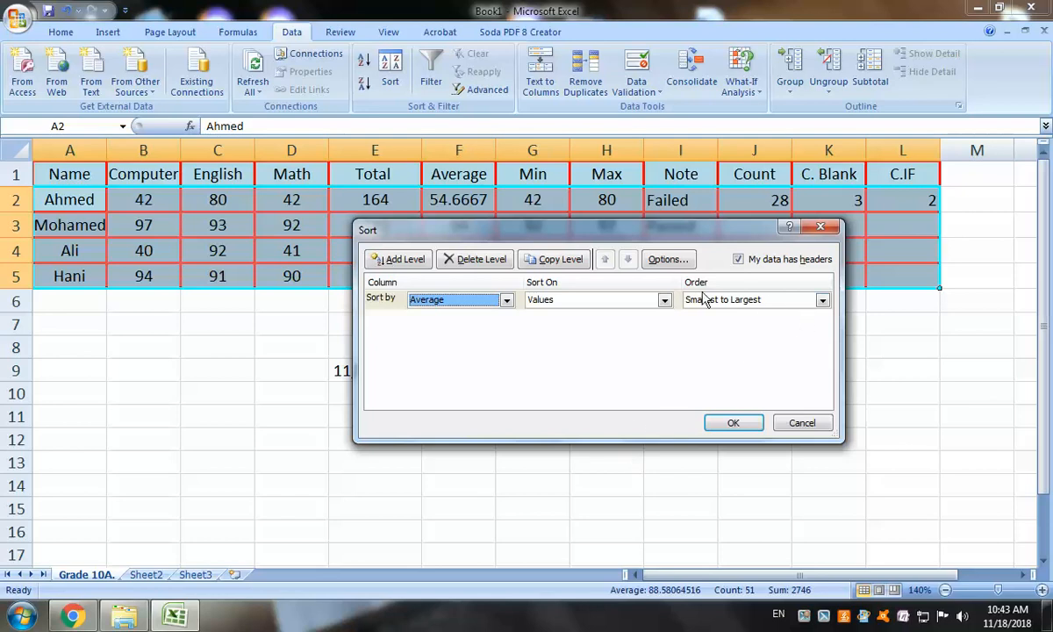
left_click(740, 422)
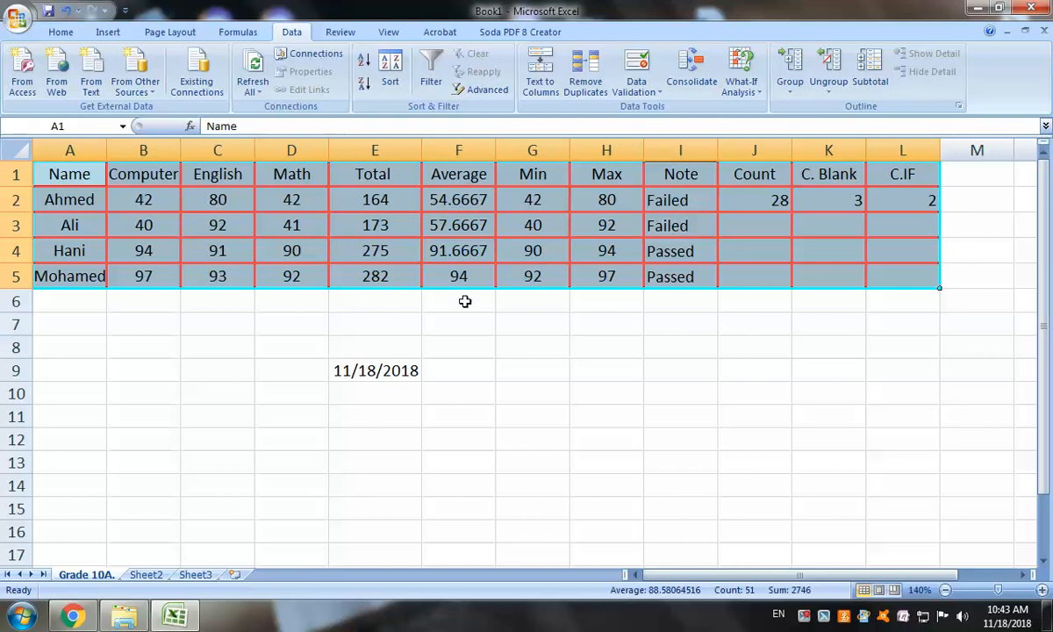
Turn on Filter for the table headers and test the Computer filter, leaving value 40 included
left_click(430, 79)
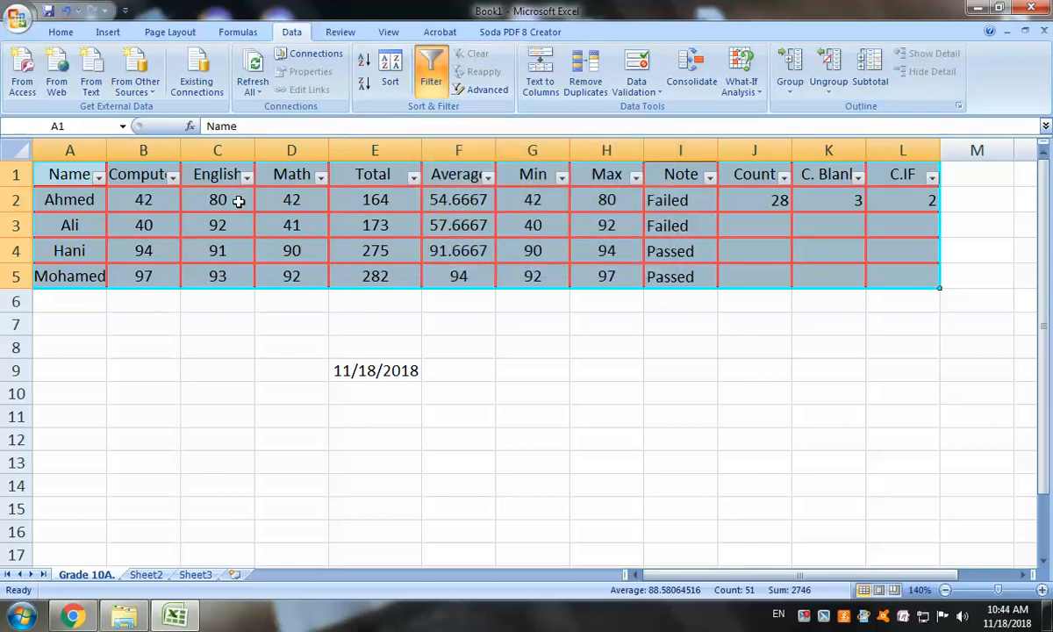
left_click(175, 177)
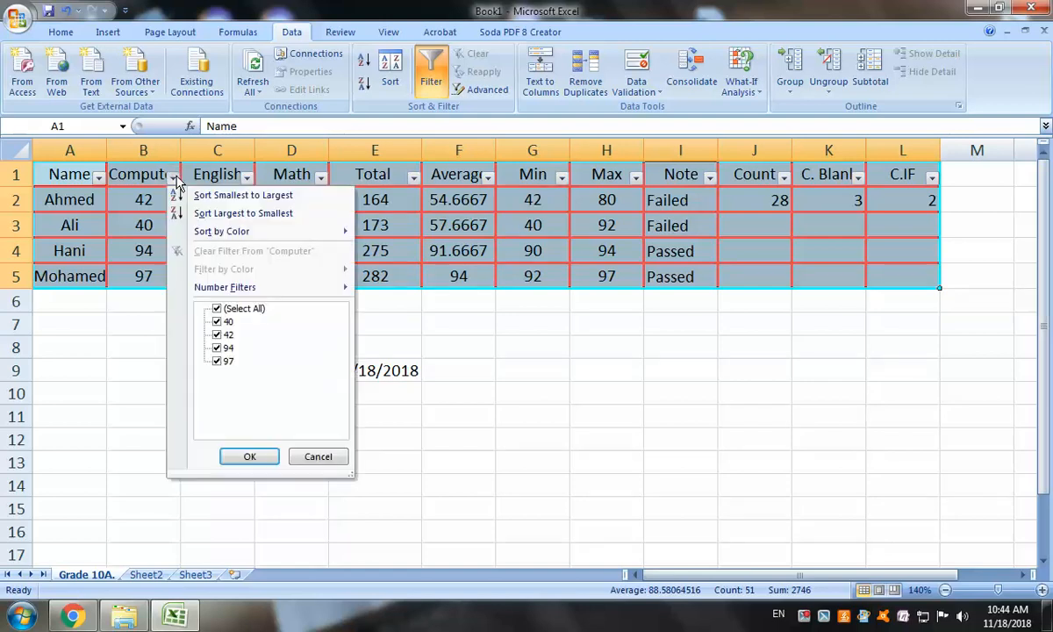
left_click(218, 322)
left_click(216, 322)
left_click(306, 458)
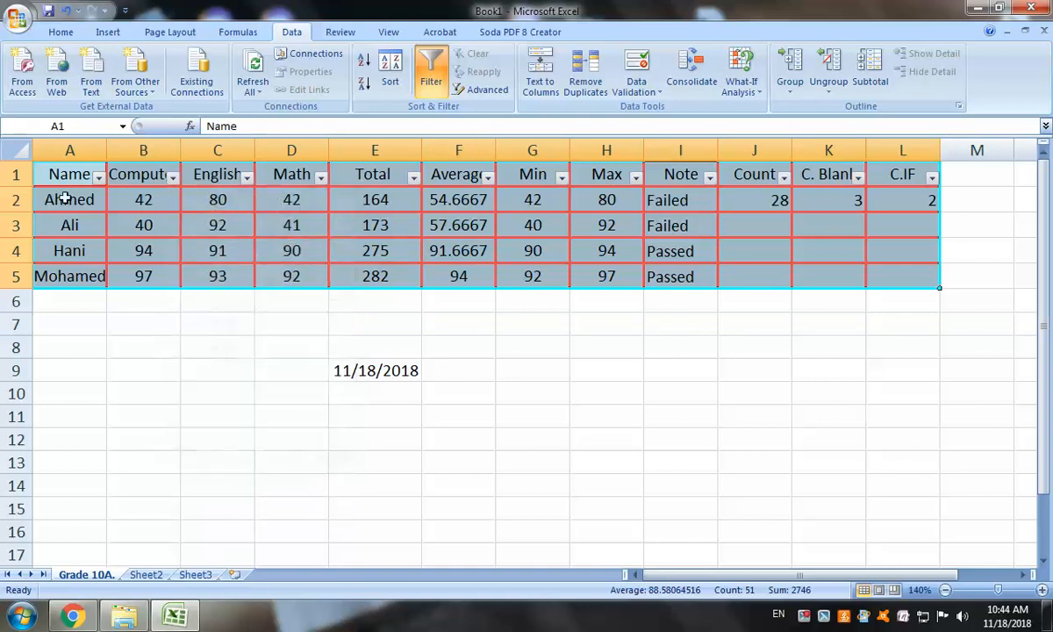
Filter Name to show only Ali and Mohamed, then restore all four students
left_click(99, 179)
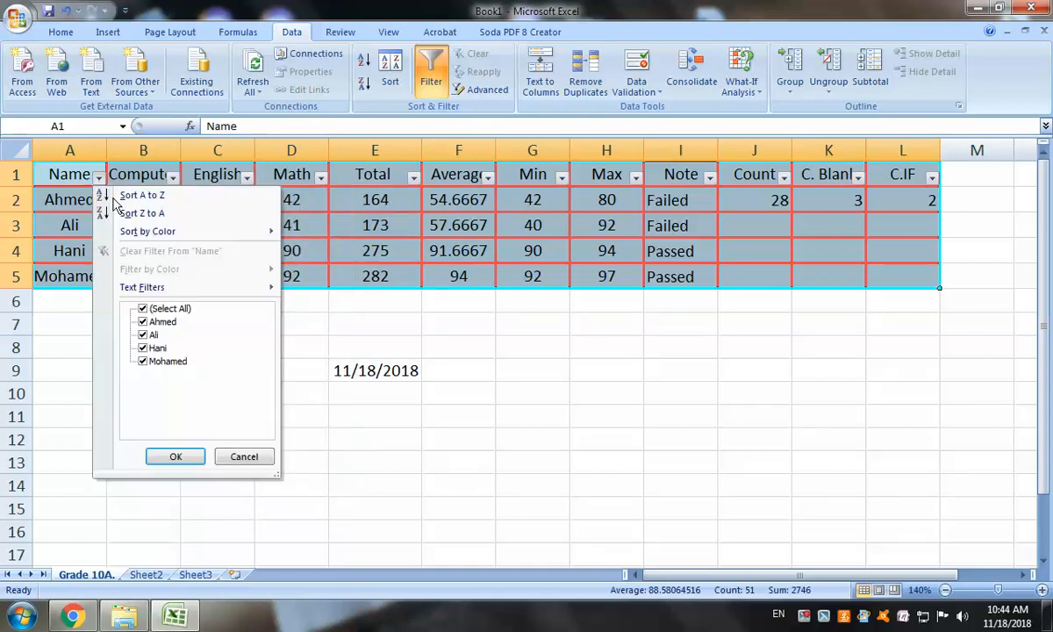
left_click(144, 322)
left_click(143, 348)
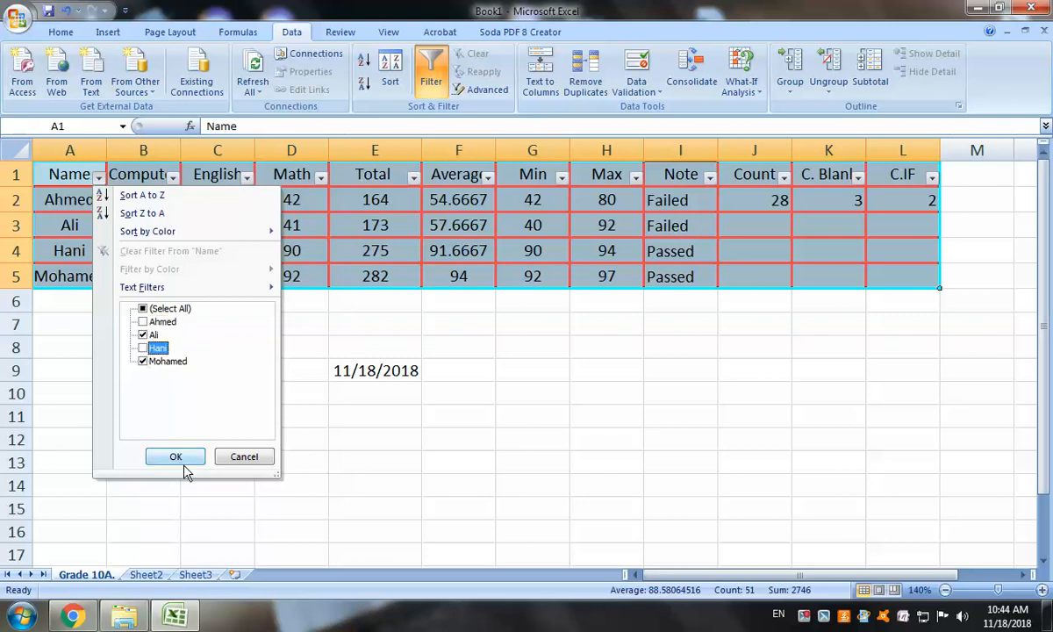
left_click(179, 459)
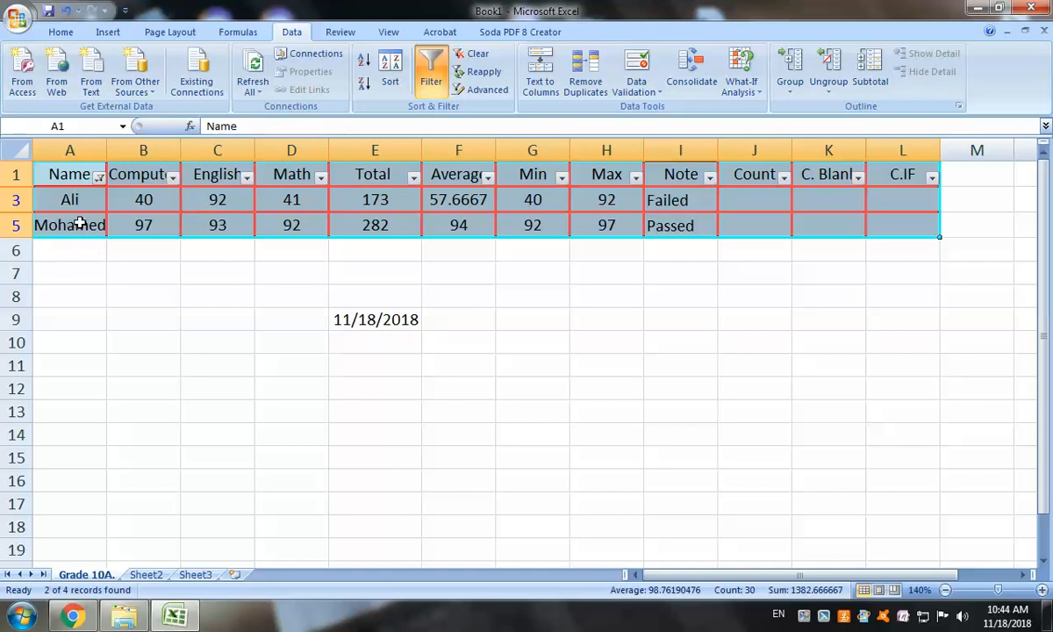
left_click(99, 177)
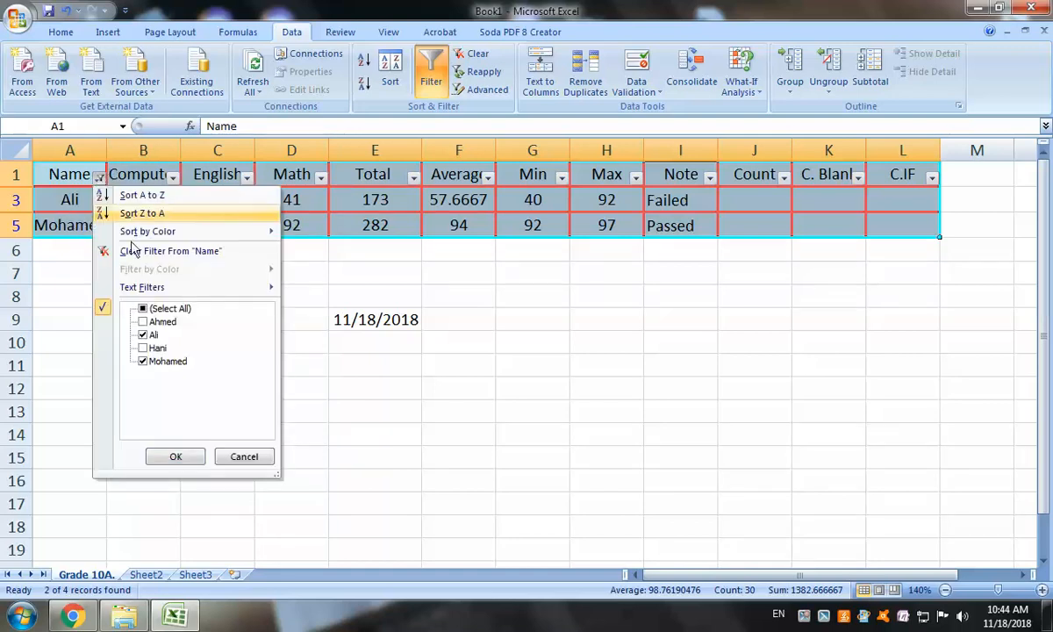
left_click(144, 348)
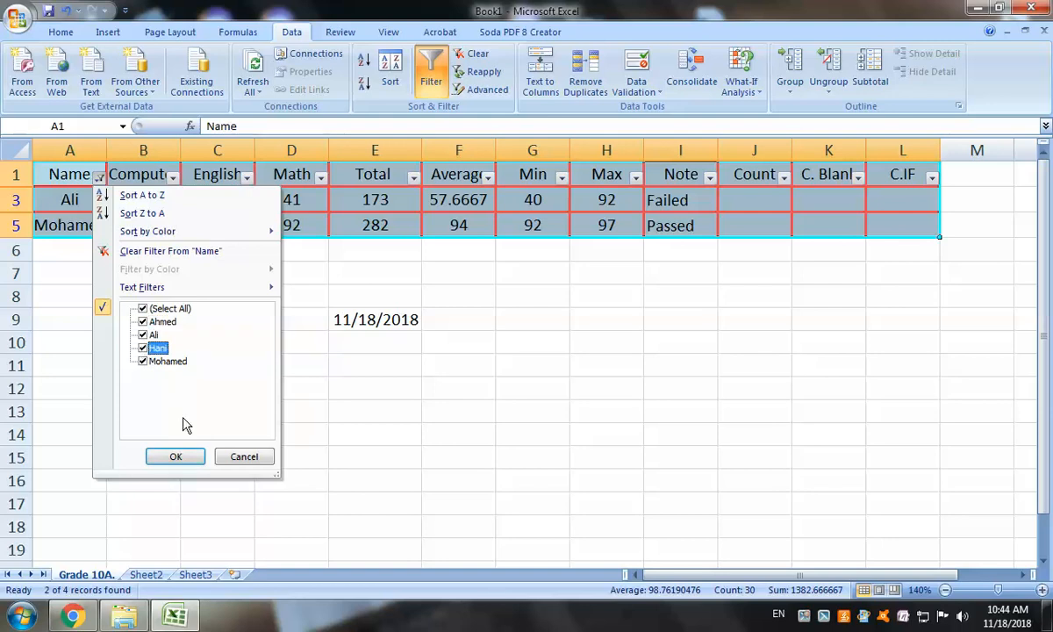
left_click(186, 456)
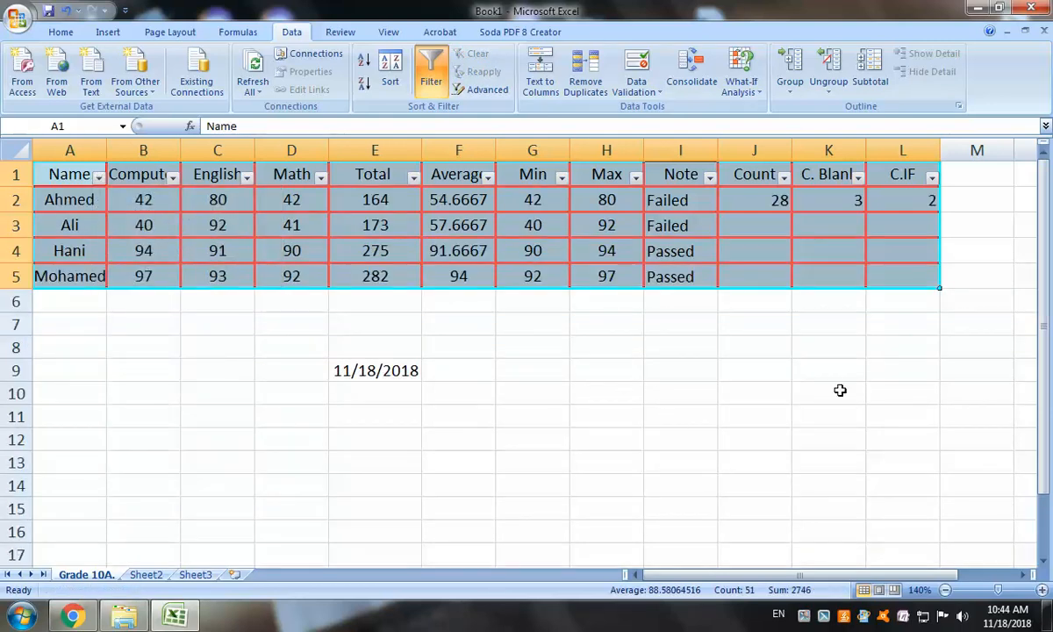
left_click(803, 617)
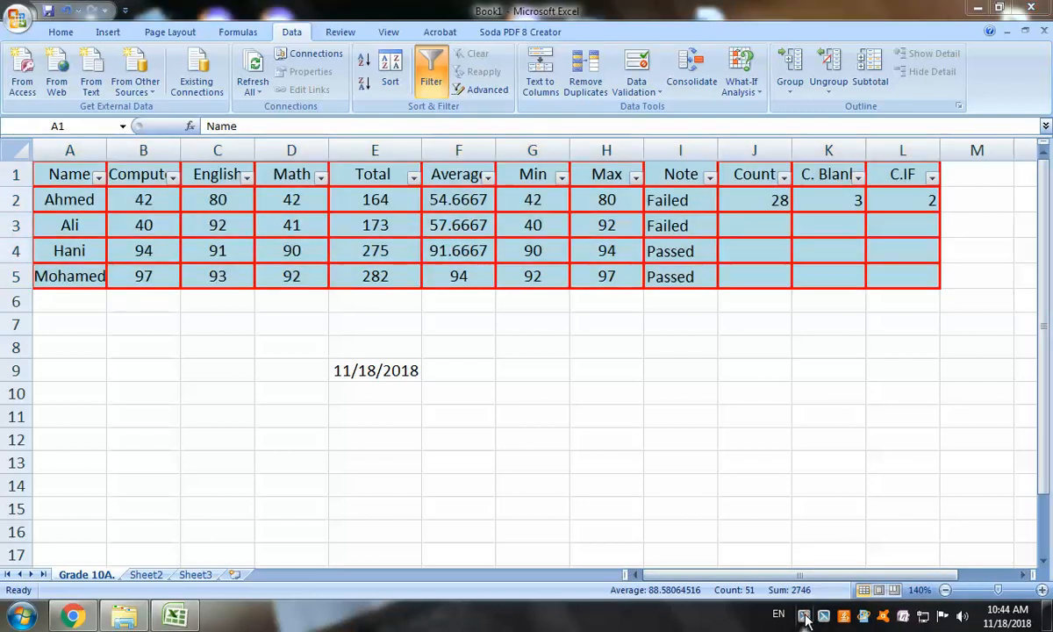